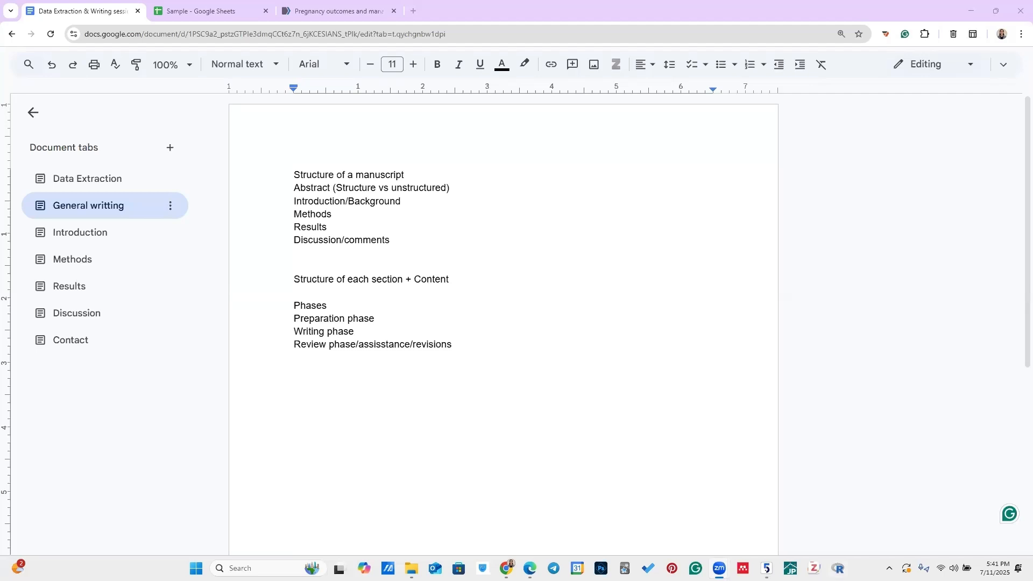
- Bring up the Review Manager welcome screen briefly and return to the browser
{"action": "mouse_move", "coordinate": [767, 569]}
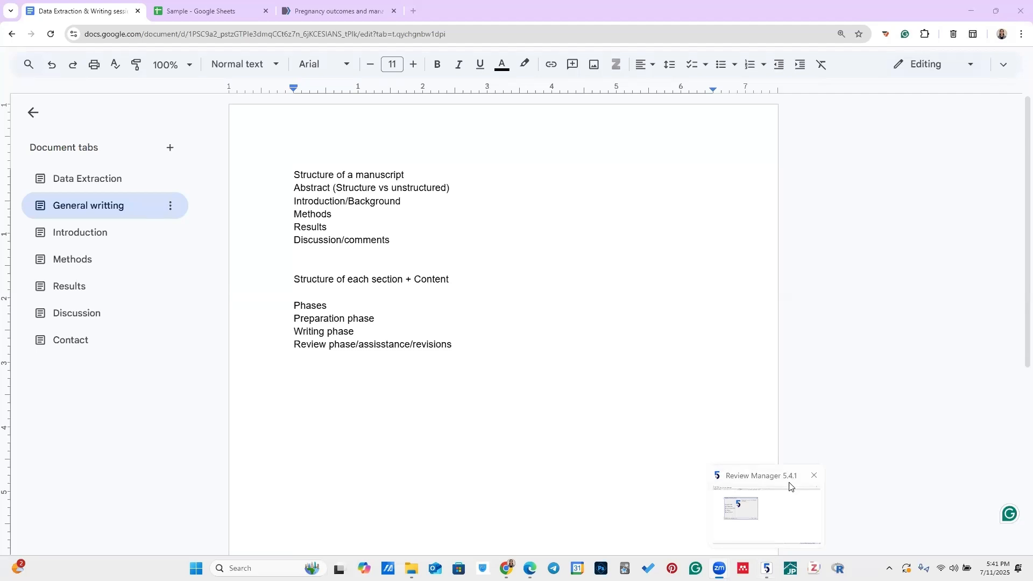
{"action": "left_click", "coordinate": [770, 511]}
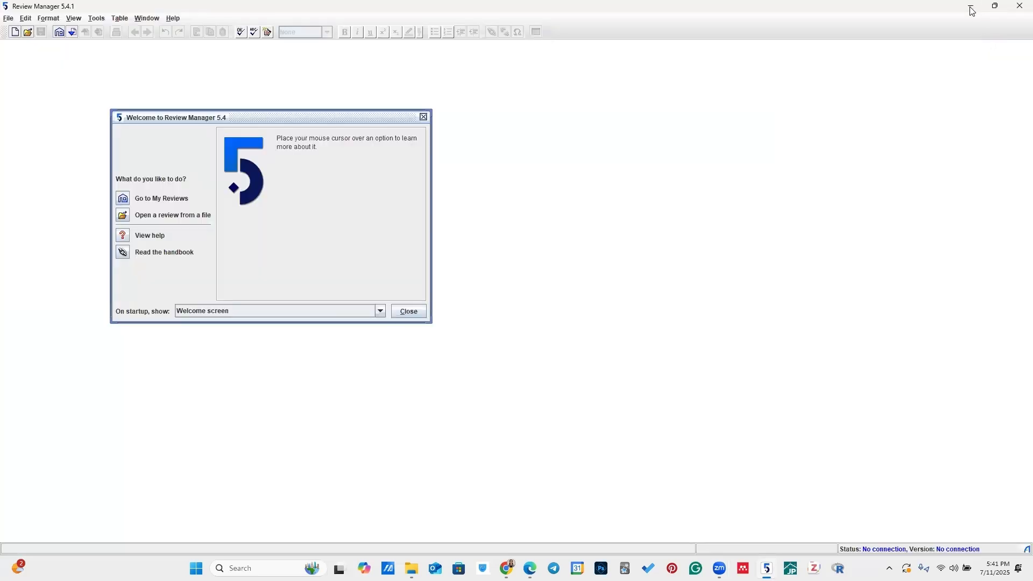
{"action": "left_click", "coordinate": [972, 11]}
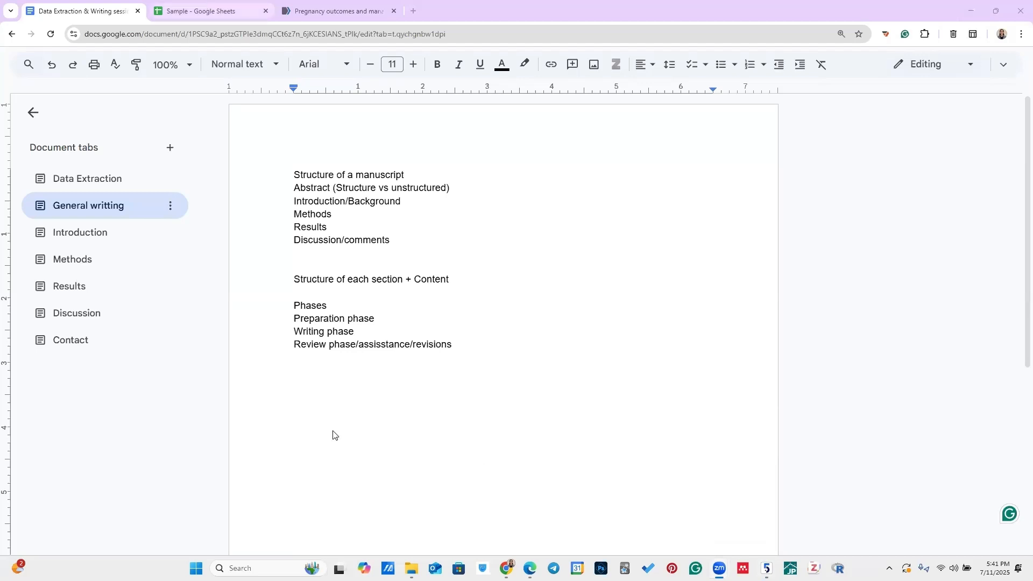
- Switch to the Sample spreadsheet's Fever sheet and examine Study A's mean, SD and total values for both drugs
{"action": "left_click", "coordinate": [200, 9]}
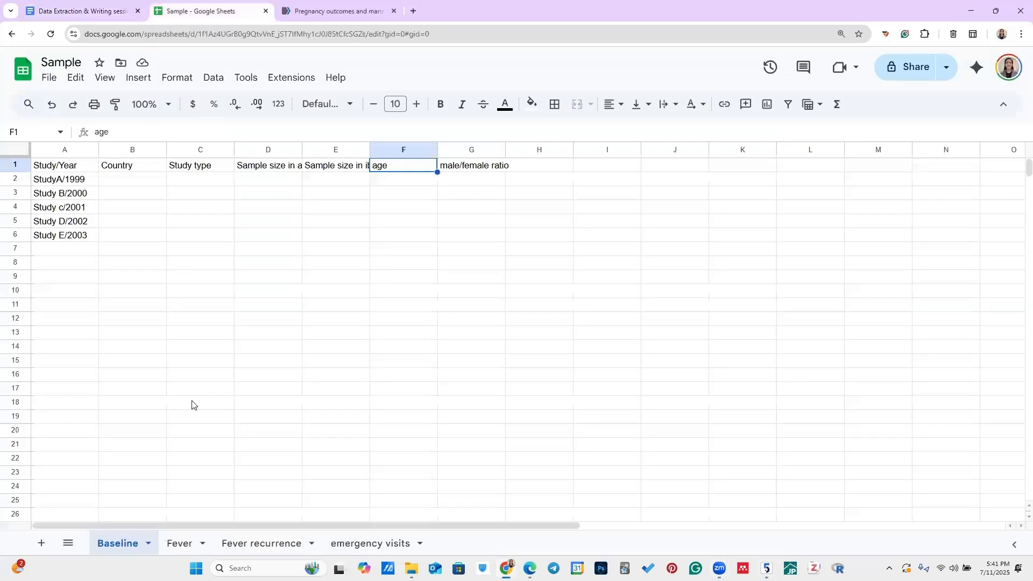
{"action": "left_click", "coordinate": [179, 547]}
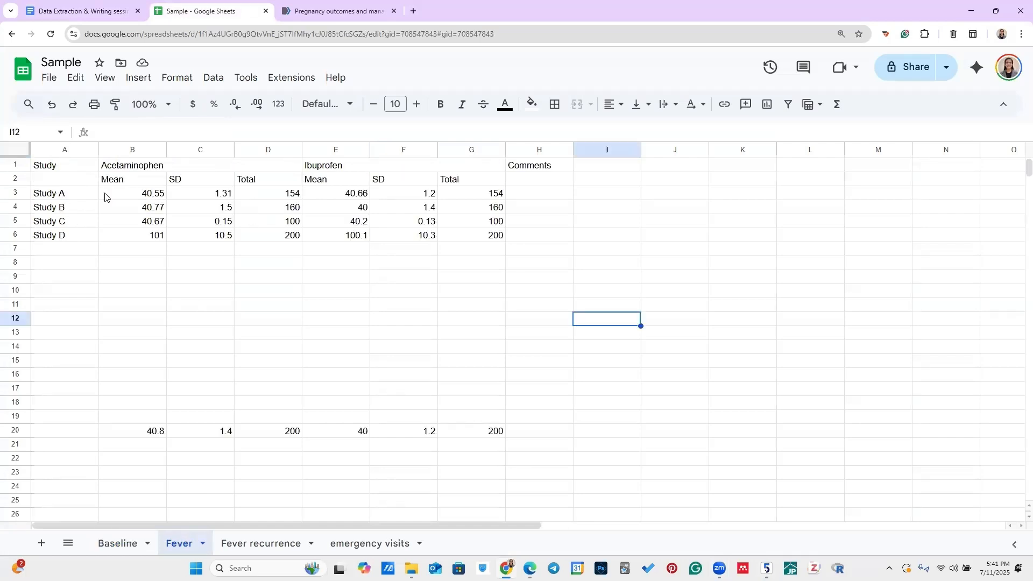
{"action": "left_click", "coordinate": [53, 199]}
{"action": "key", "text": "Right"}
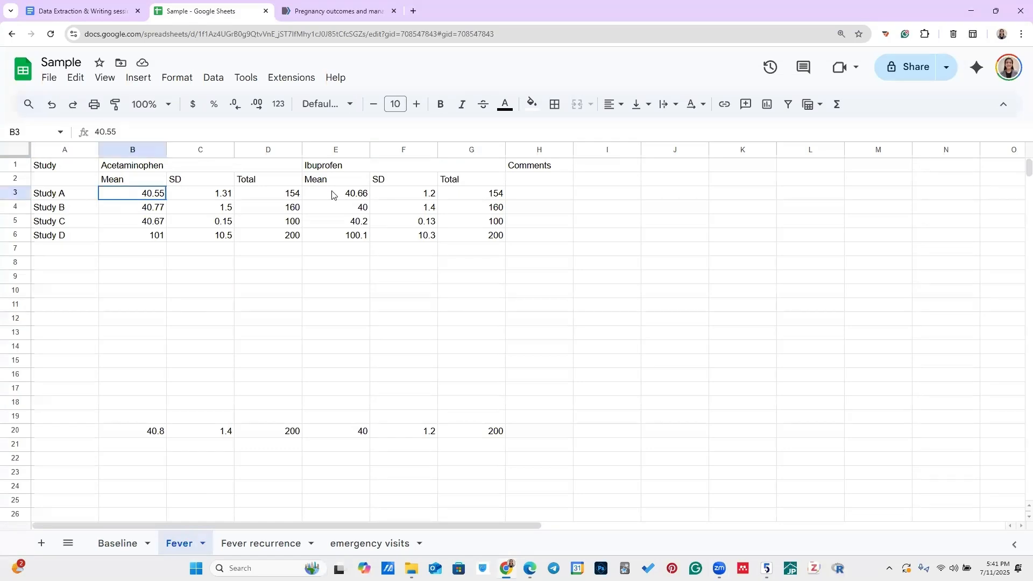
{"action": "left_click", "coordinate": [332, 194], "text": "shift"}
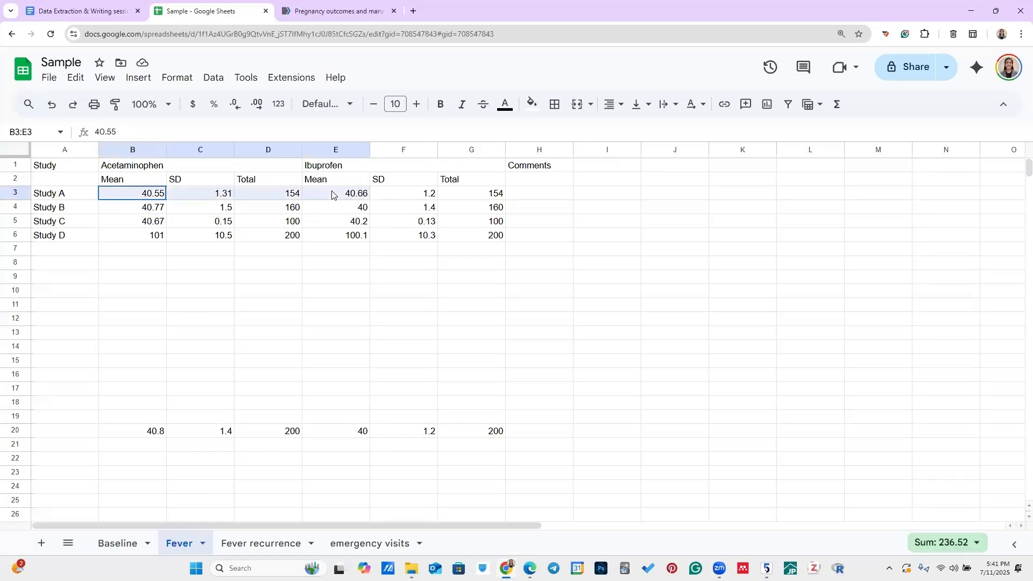
{"action": "left_click", "coordinate": [483, 193], "text": "shift"}
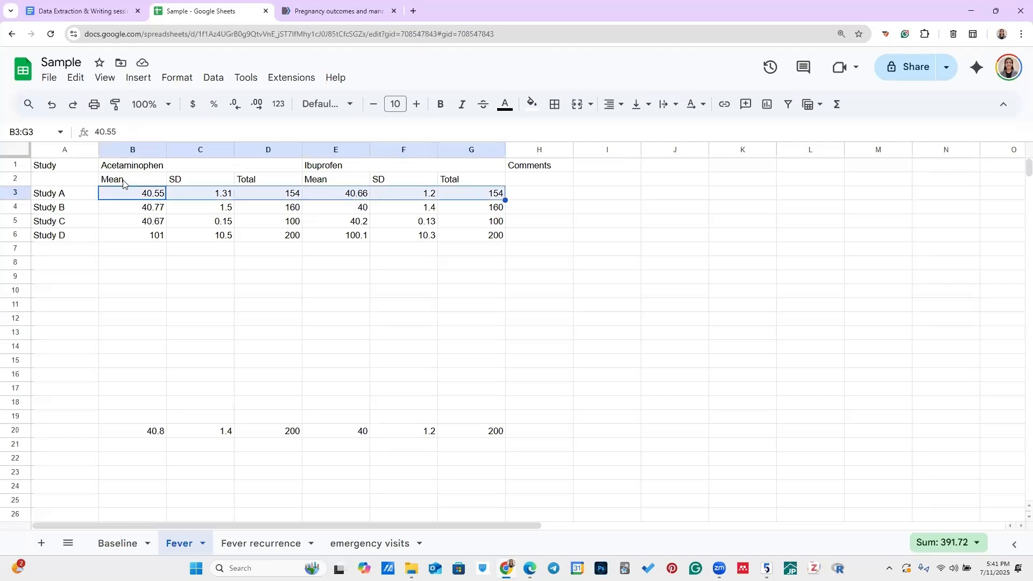
{"action": "left_click", "coordinate": [124, 183]}
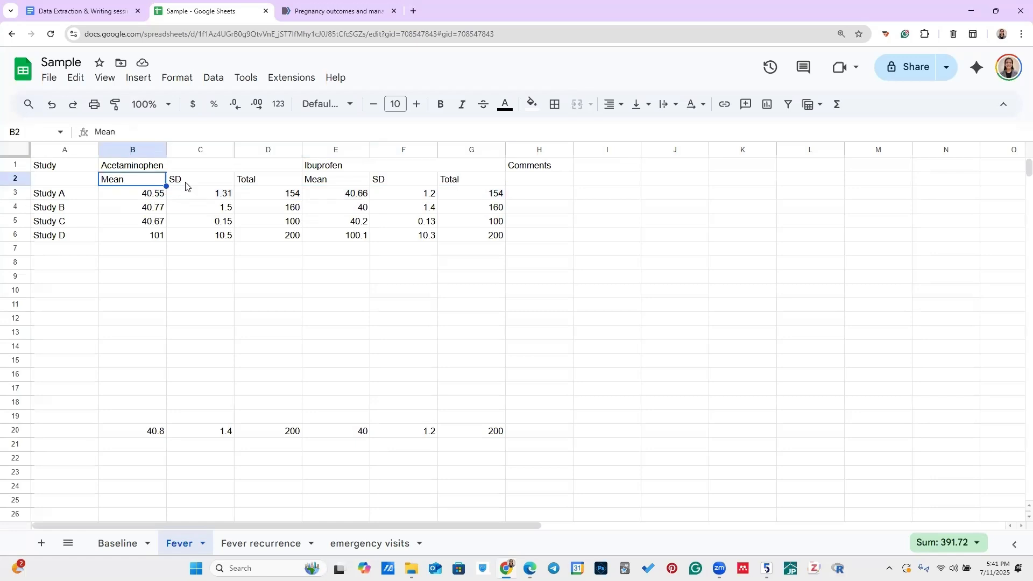
- Check the Events heading on the Fever recurrence sheet and return to the Fever sheet
{"action": "left_click", "coordinate": [261, 544]}
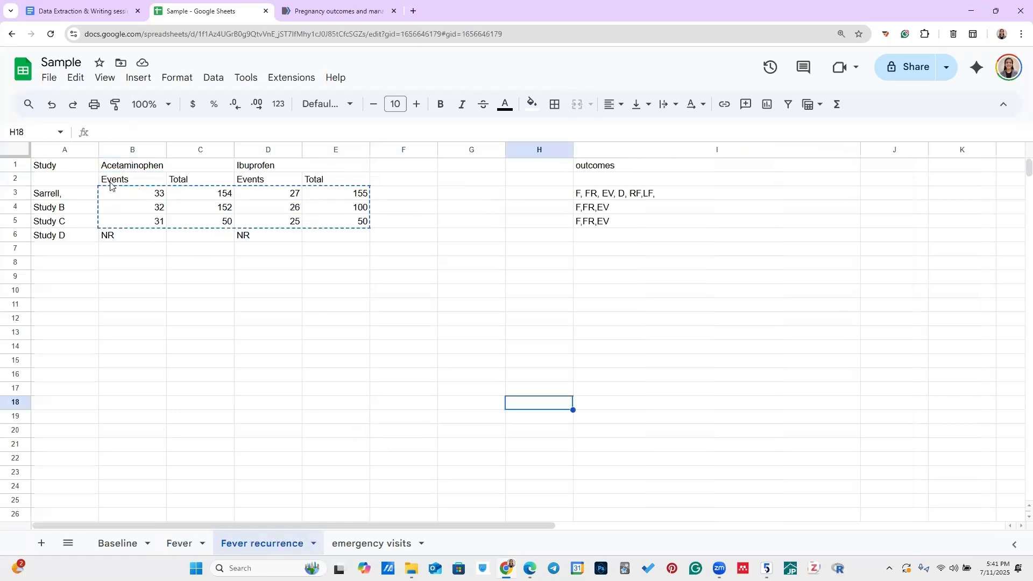
{"action": "left_click", "coordinate": [115, 183]}
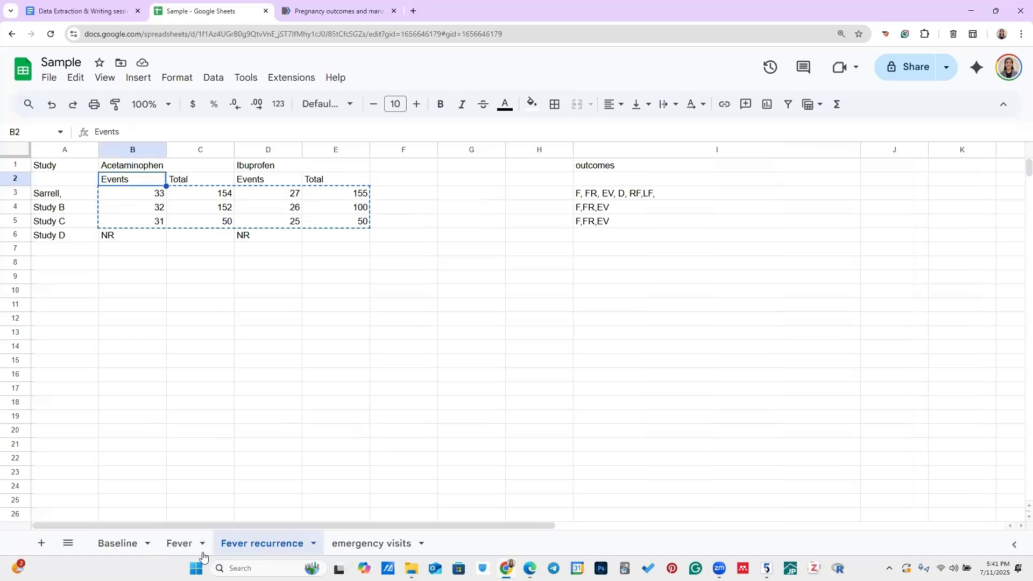
{"action": "left_click", "coordinate": [183, 544]}
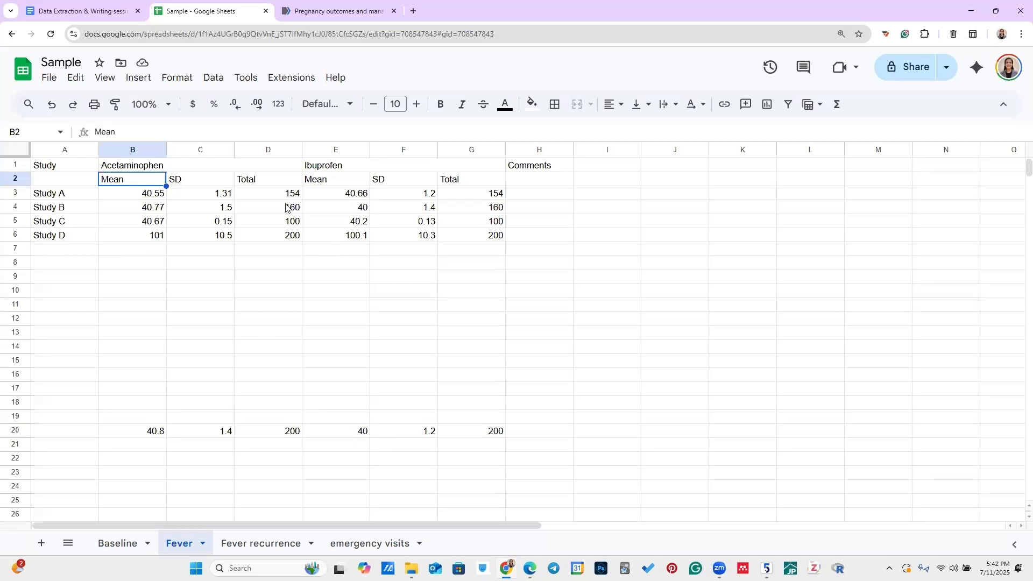
- Compare the acetaminophen mean values of Studies A to D, checking Study D against the other studies
{"action": "left_click", "coordinate": [154, 195]}
{"action": "left_click", "coordinate": [154, 235], "text": "shift"}
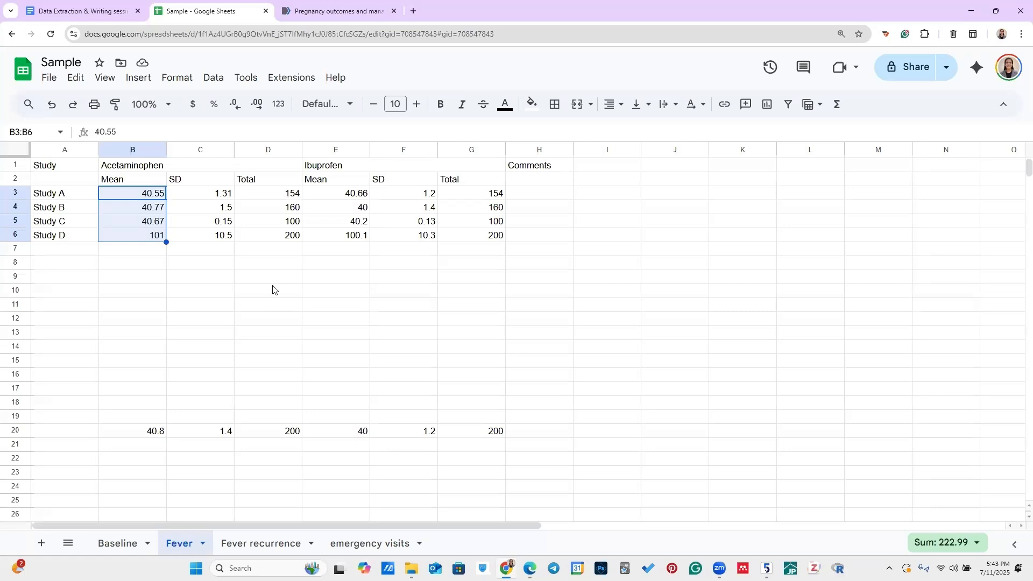
{"action": "left_click", "coordinate": [152, 197]}
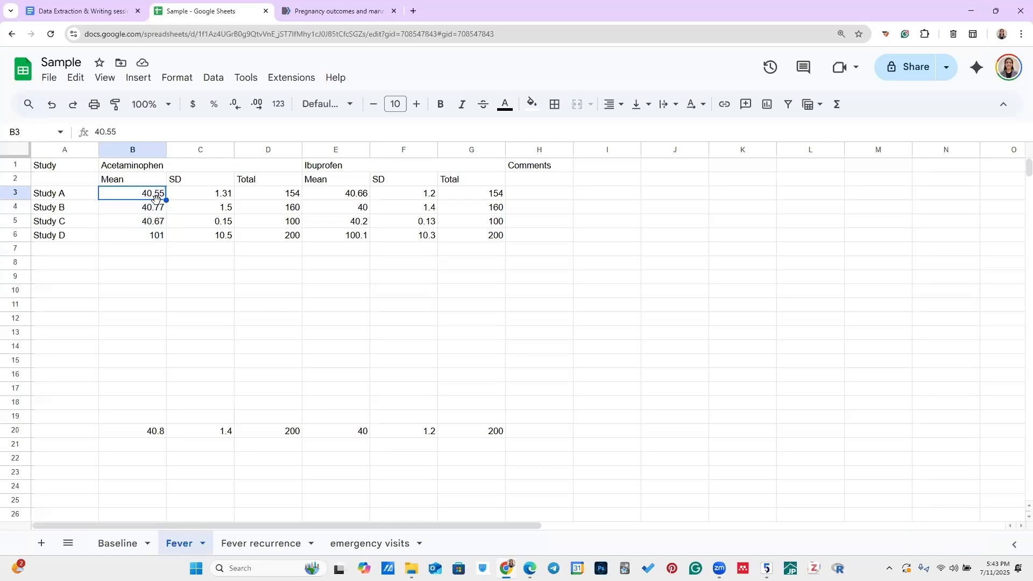
{"action": "key", "text": "Down"}
{"action": "key", "text": "Down"}
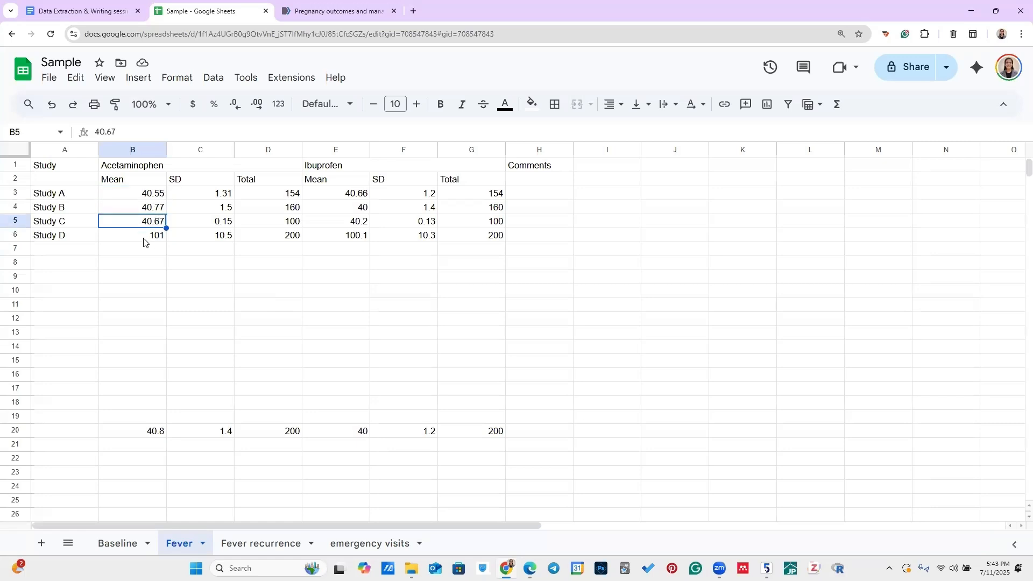
{"action": "left_click", "coordinate": [144, 241]}
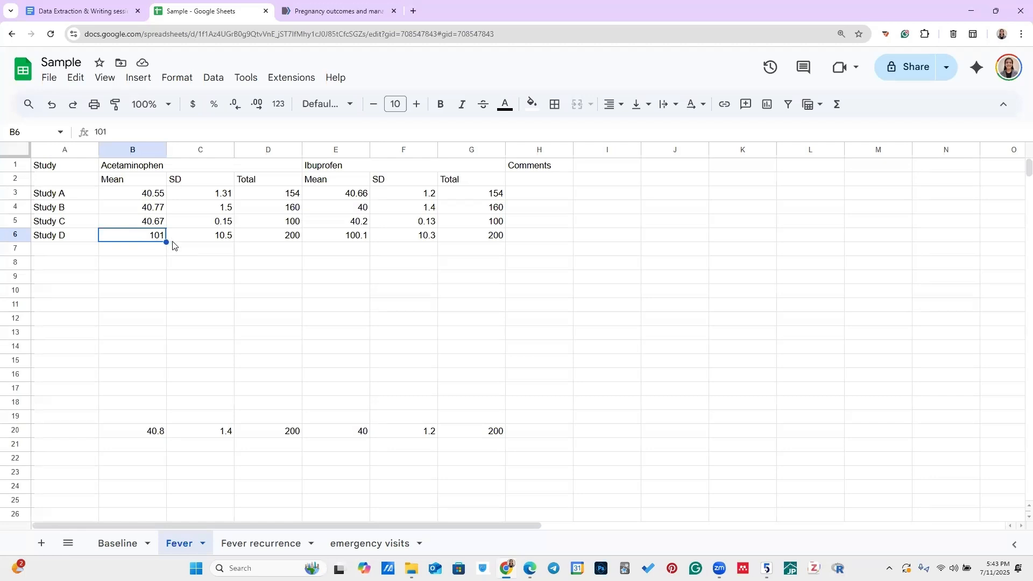
{"action": "left_click", "coordinate": [152, 199]}
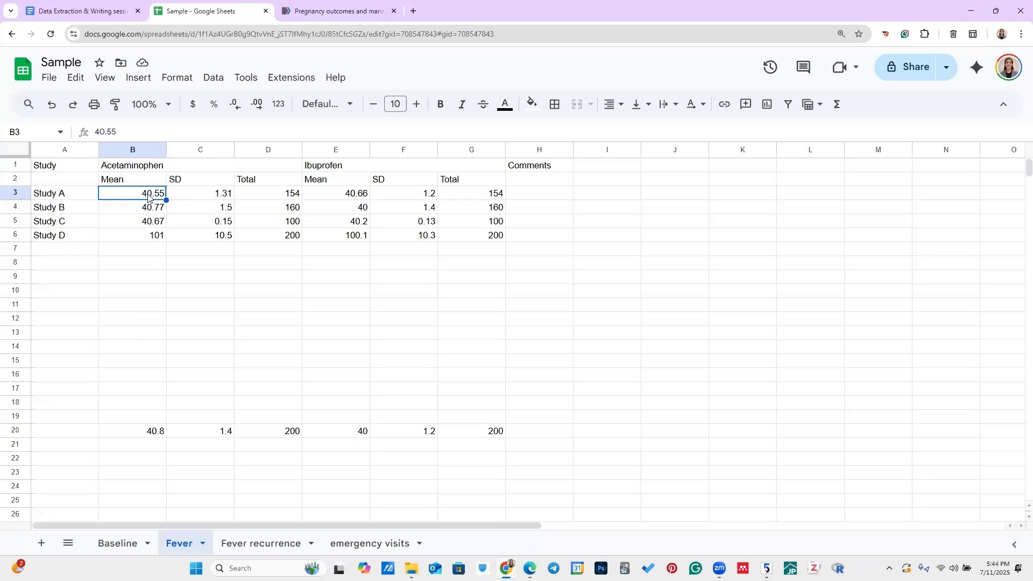
{"action": "left_click", "coordinate": [150, 236]}
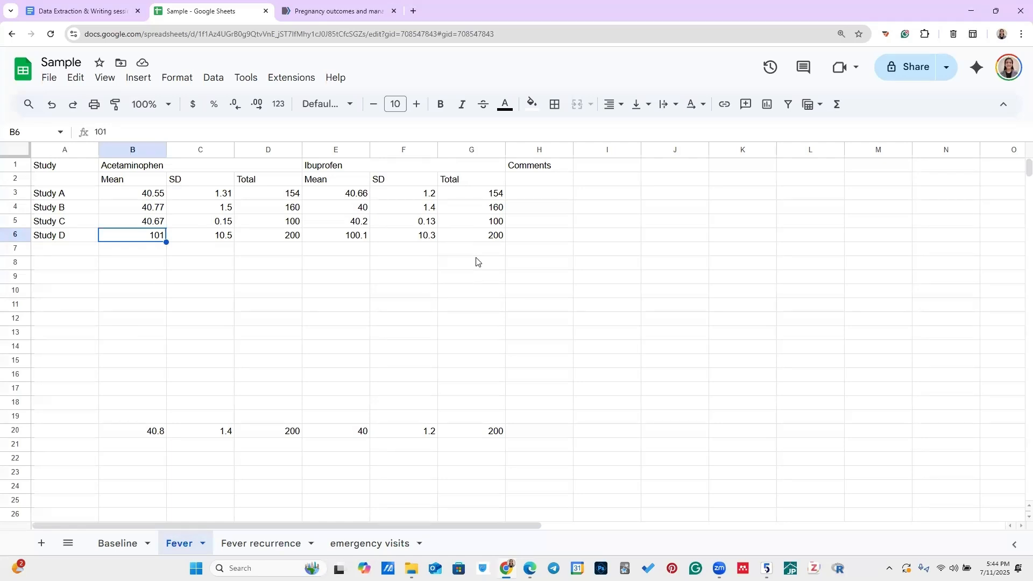
- Enter "fra" as Study D's comment in cell H6
{"action": "left_click", "coordinate": [530, 236]}
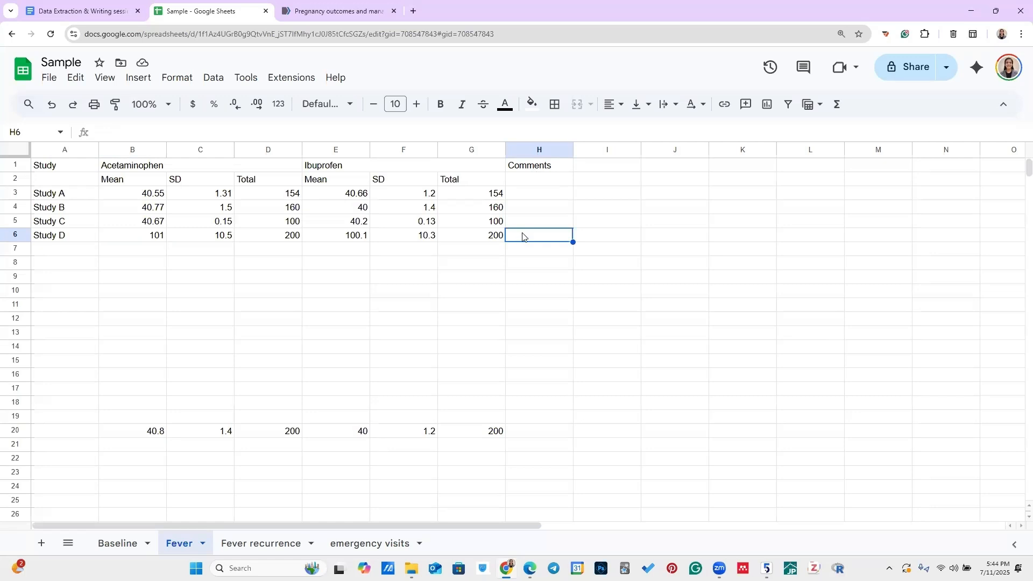
{"action": "type", "text": "fra"}
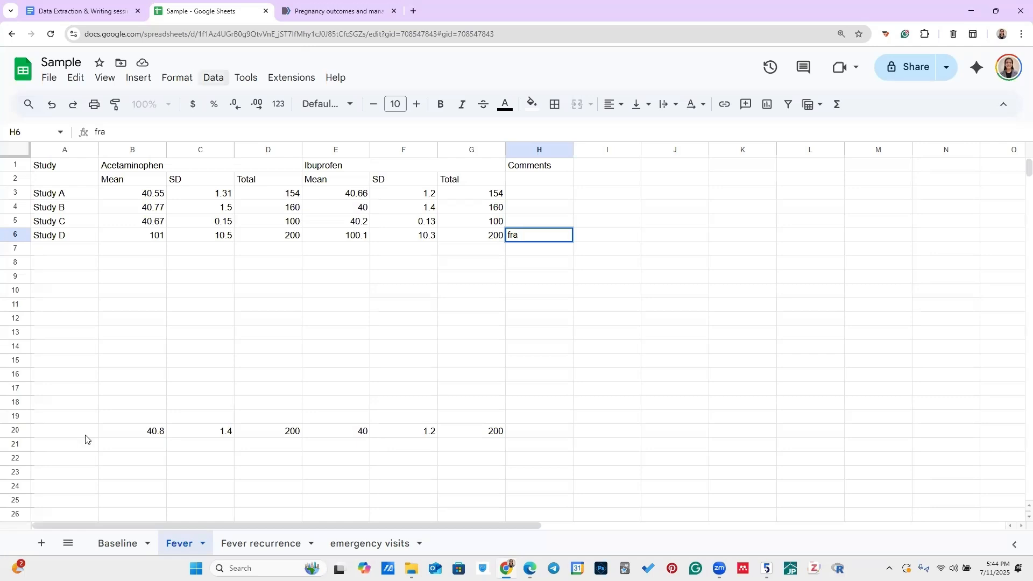
{"action": "left_click_drag", "start_coordinate": [122, 438], "coordinate": [503, 436]}
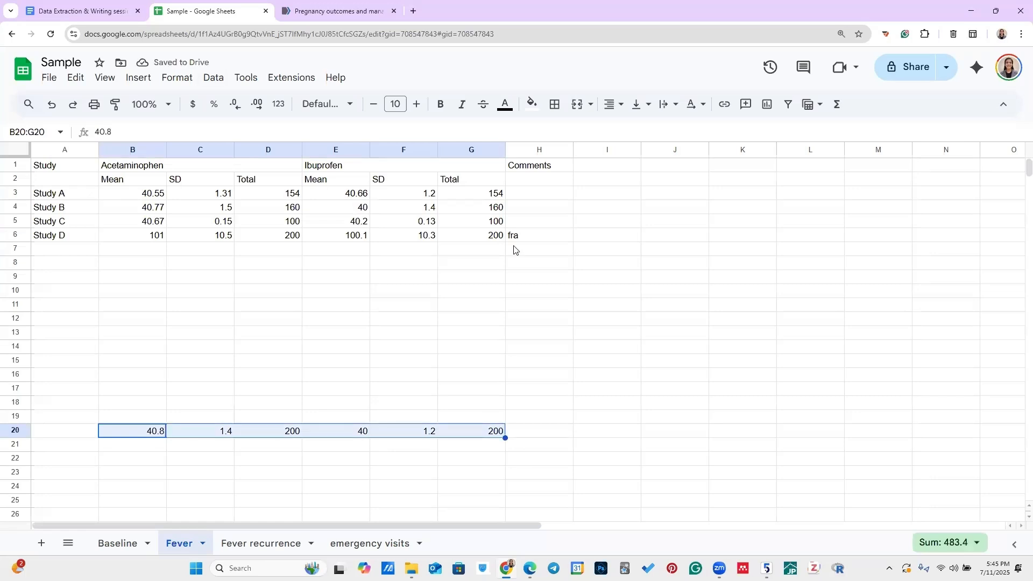
- Review the study data and the acetaminophen SD values of Studies A to D
{"action": "left_click_drag", "start_coordinate": [132, 193], "coordinate": [516, 251]}
{"action": "left_click", "coordinate": [368, 321]}
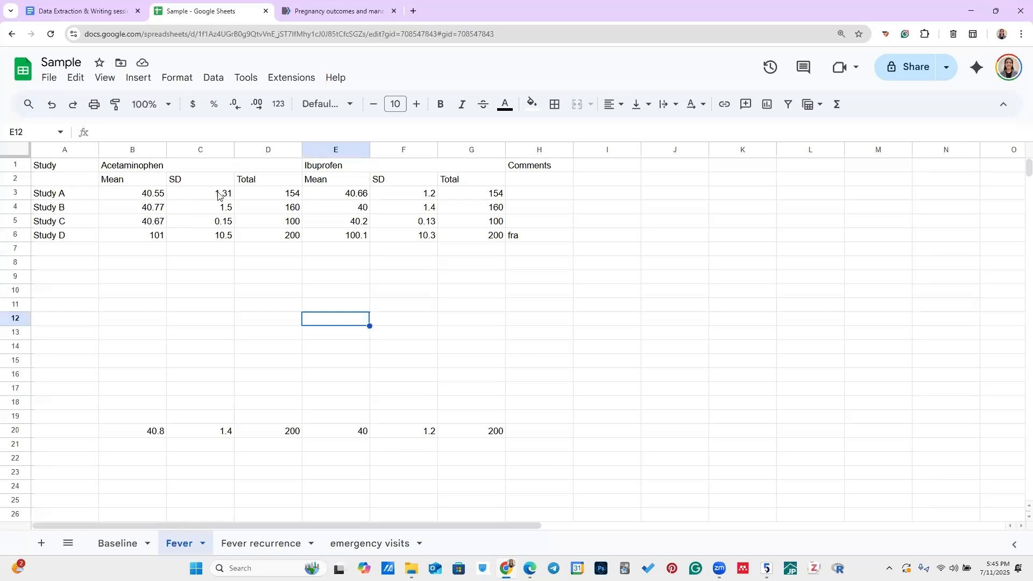
{"action": "left_click_drag", "start_coordinate": [218, 195], "coordinate": [229, 238]}
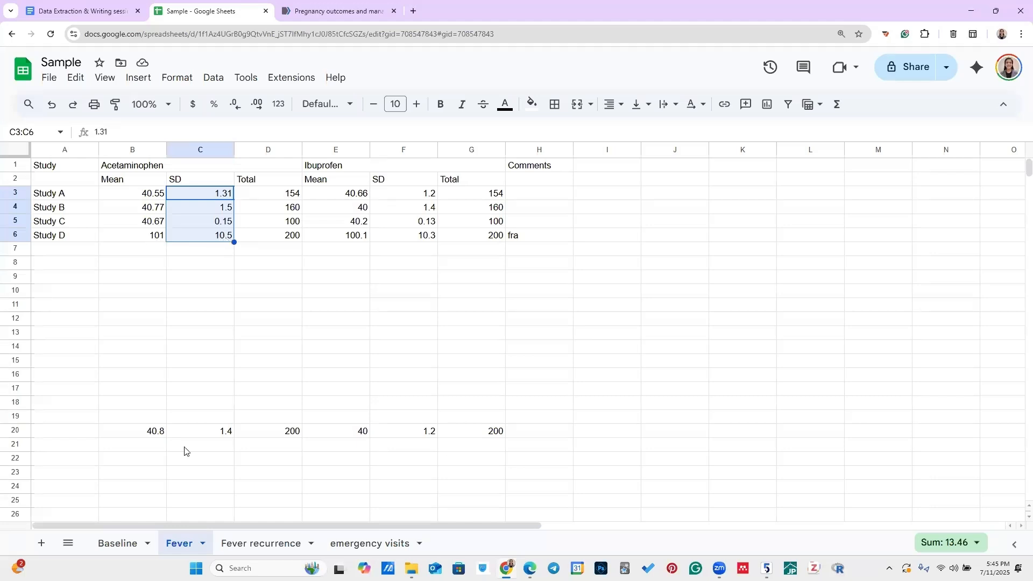
- Replace Study D's values in B6:G6 with the row 20 values 40.8, 1.4, 200, 40, 1.2 and 200
{"action": "left_click", "coordinate": [142, 437]}
{"action": "key", "text": "shift+Right"}
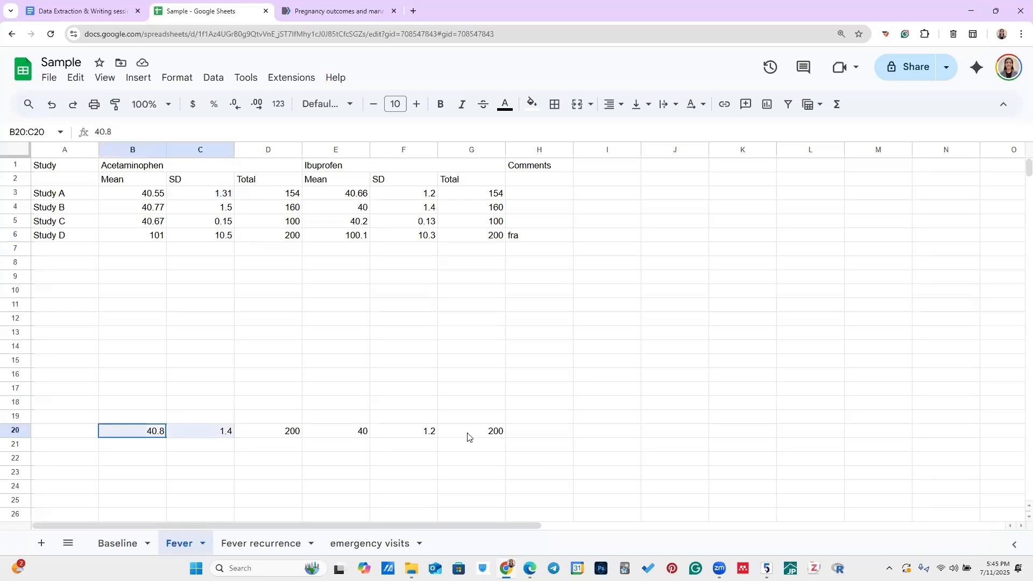
{"action": "left_click", "coordinate": [466, 435], "text": "shift"}
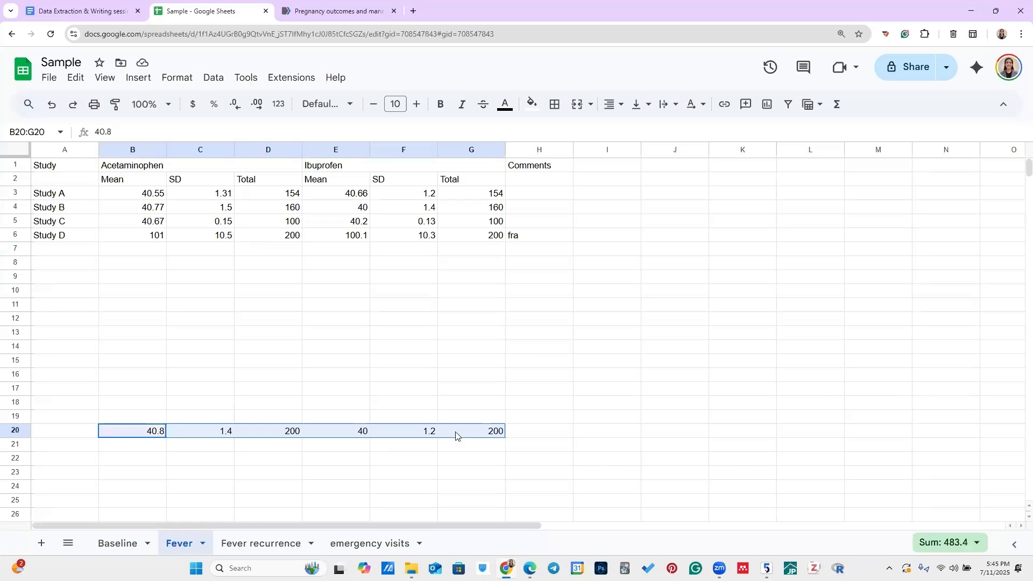
{"action": "right_click", "coordinate": [456, 435]}
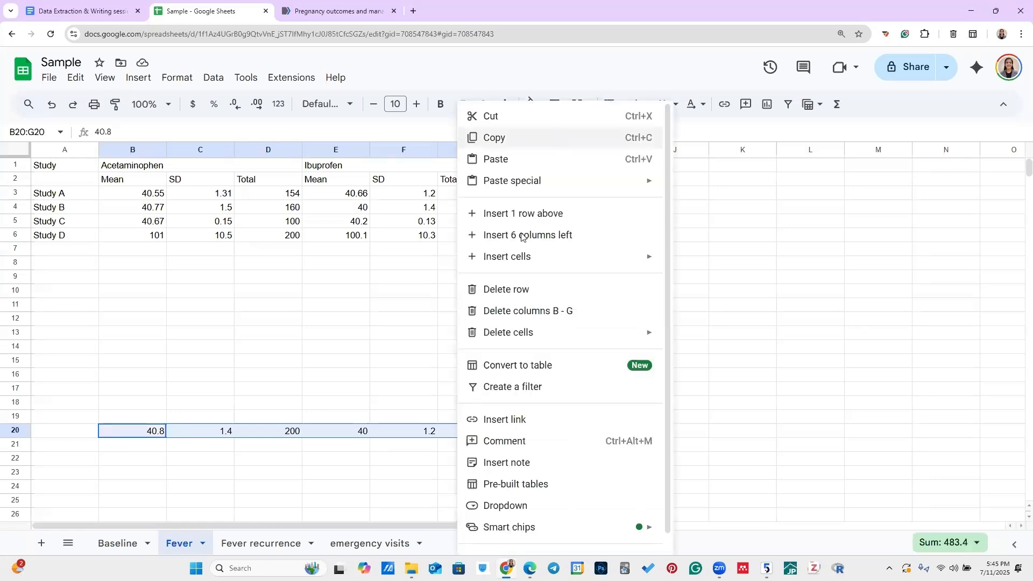
{"action": "left_click", "coordinate": [555, 137]}
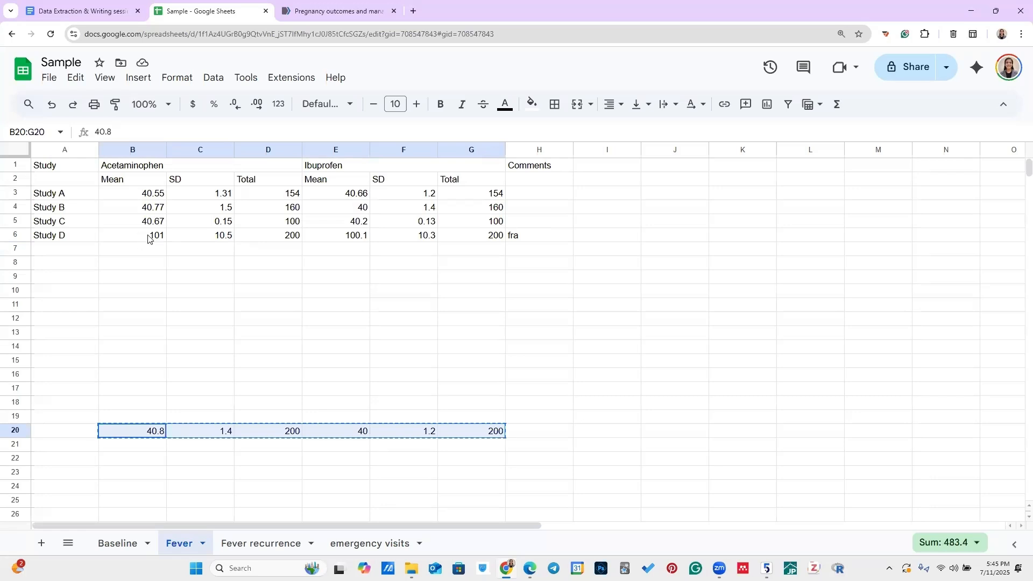
{"action": "left_click_drag", "start_coordinate": [151, 237], "coordinate": [474, 241]}
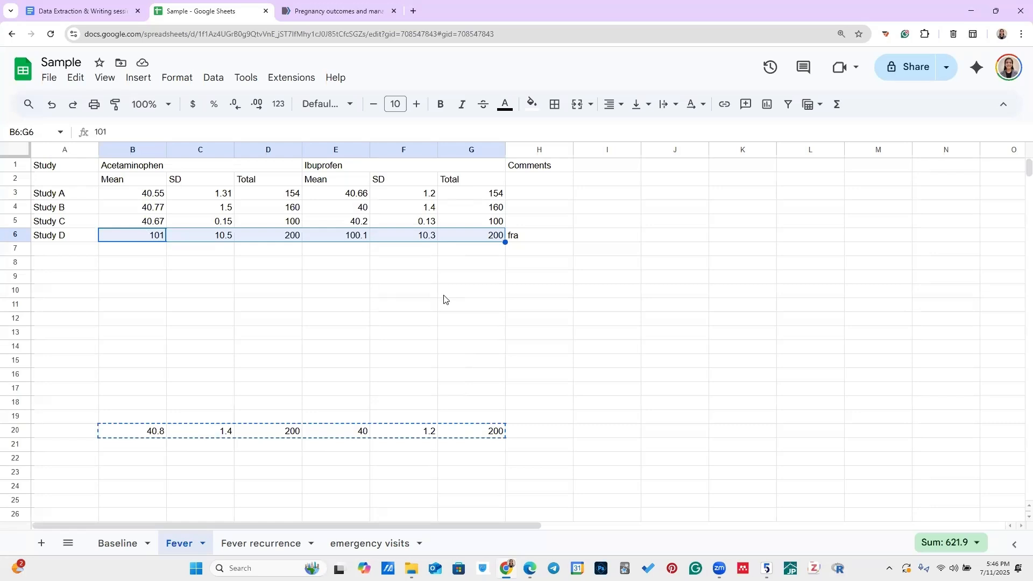
{"action": "key", "text": "Delete"}
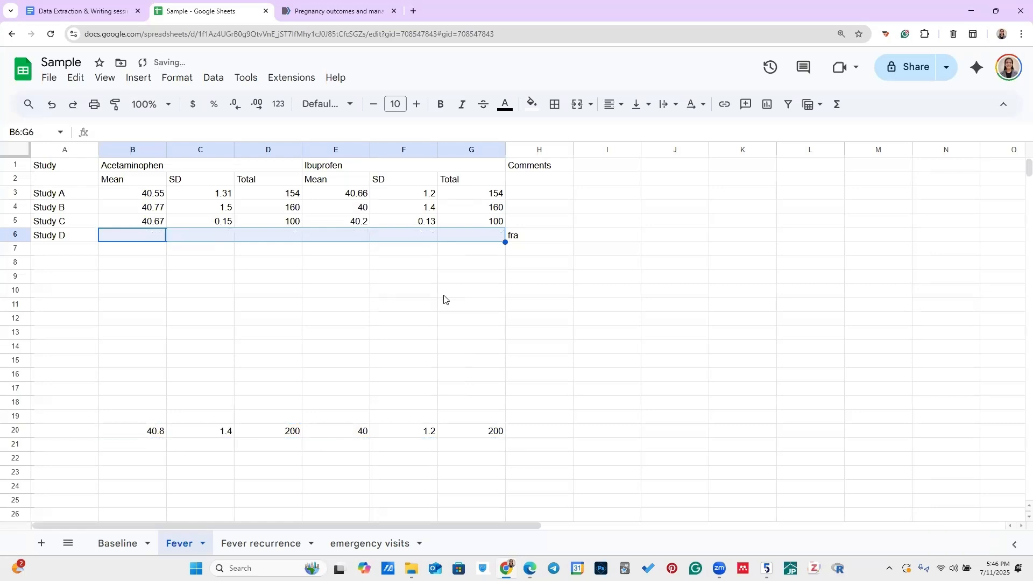
{"action": "key", "text": "ctrl+v"}
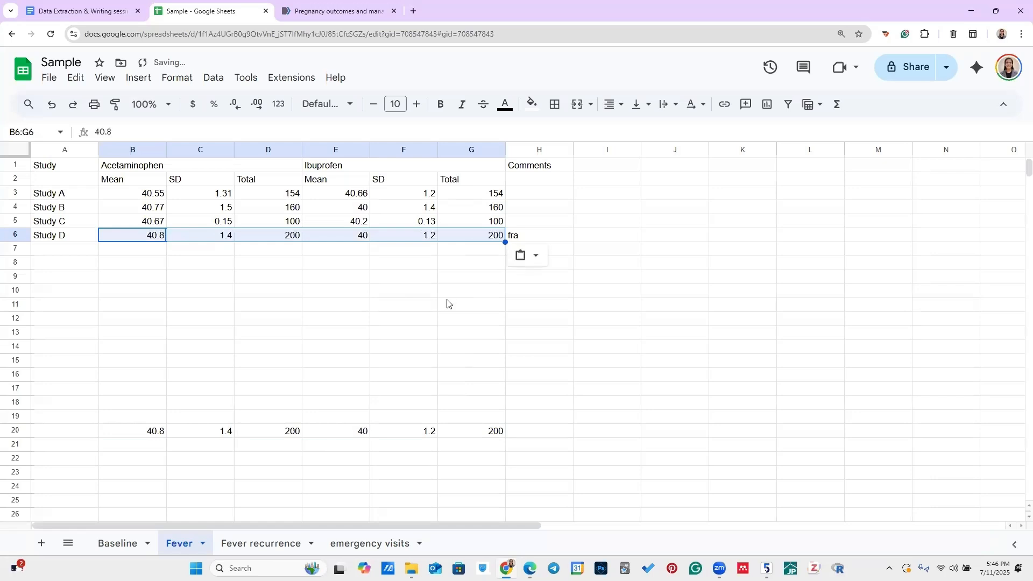
{"action": "left_click", "coordinate": [471, 291]}
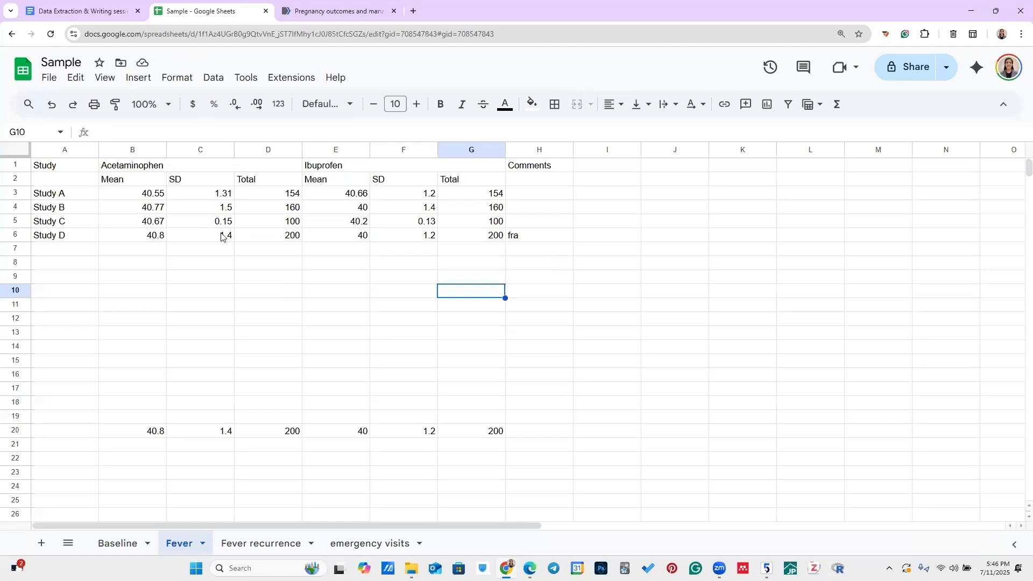
- Compare the acetaminophen SD values of Studies A to D, focusing on Study C's SD
{"action": "left_click_drag", "start_coordinate": [223, 194], "coordinate": [221, 232]}
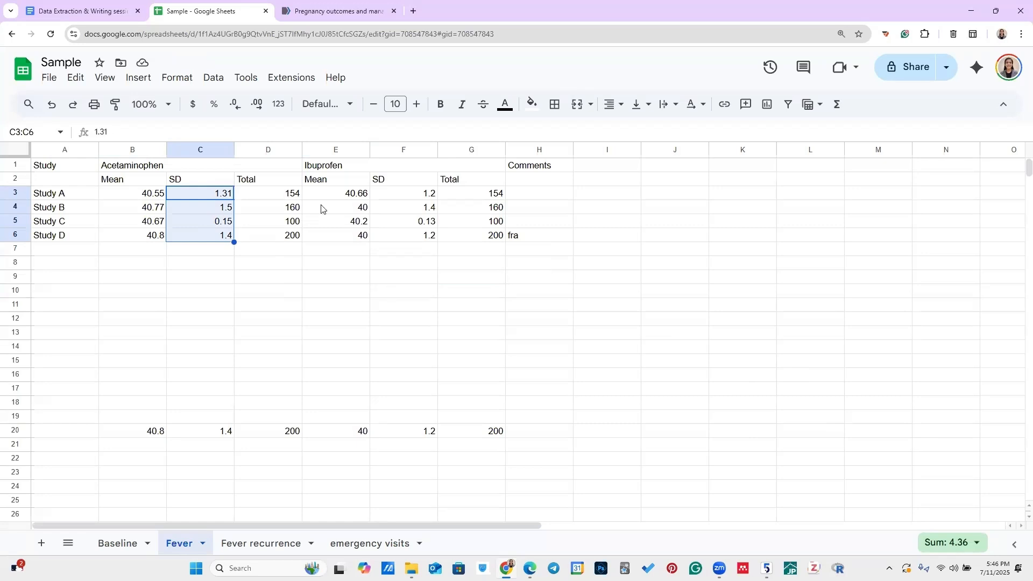
{"action": "left_click", "coordinate": [222, 198]}
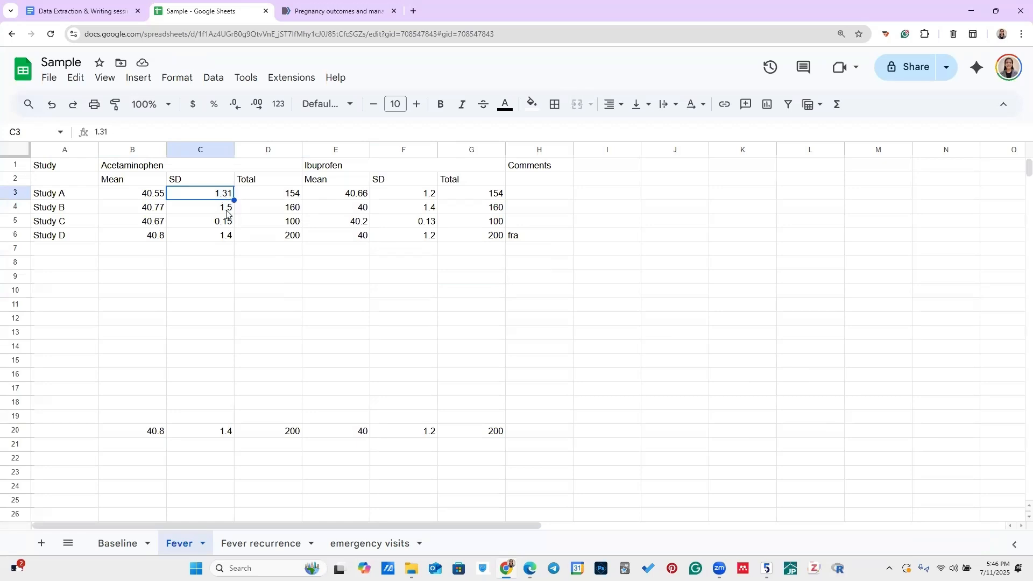
{"action": "key", "text": "Down"}
{"action": "key", "text": "Down"}
{"action": "key", "text": "Down"}
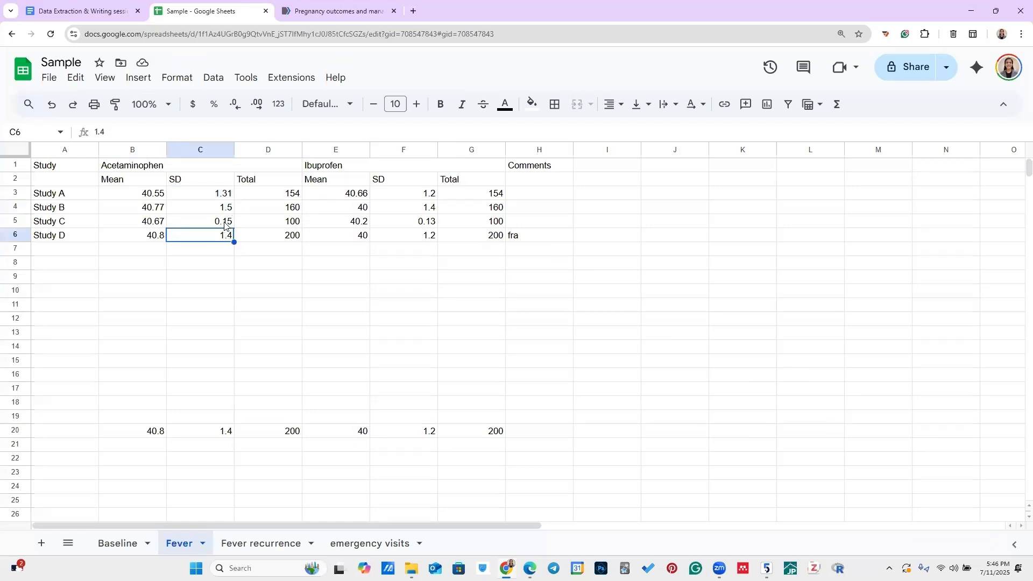
{"action": "left_click", "coordinate": [225, 226]}
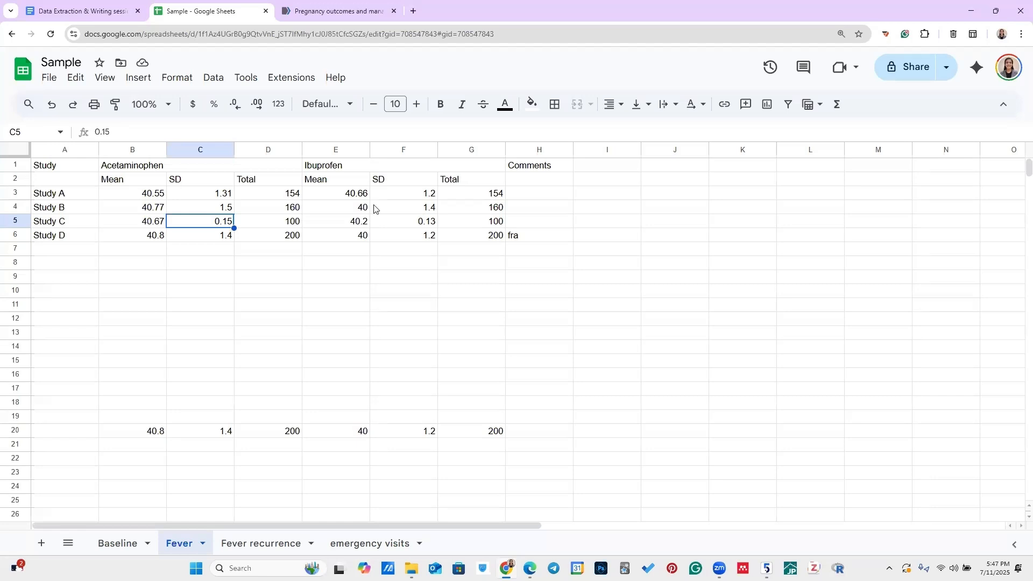
- Enter "SE" as Study C's comment in cell H5
{"action": "left_click", "coordinate": [509, 218]}
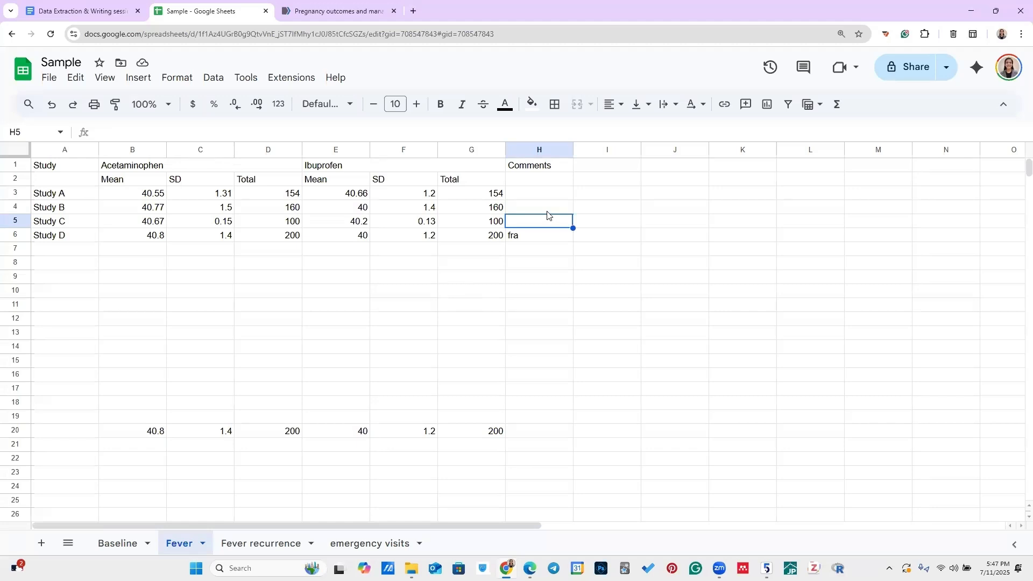
{"action": "type", "text": "SE"}
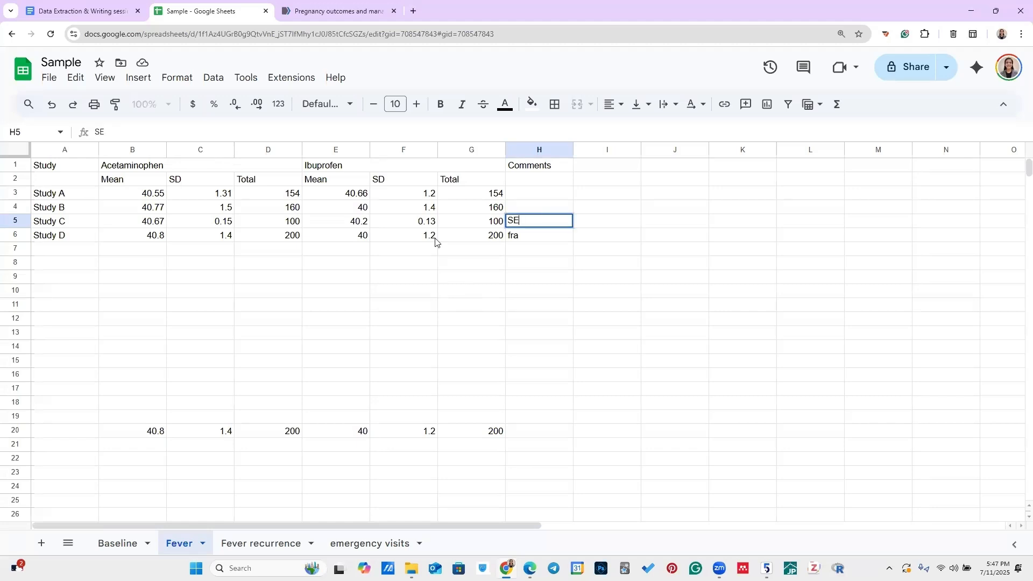
{"action": "left_click", "coordinate": [182, 183]}
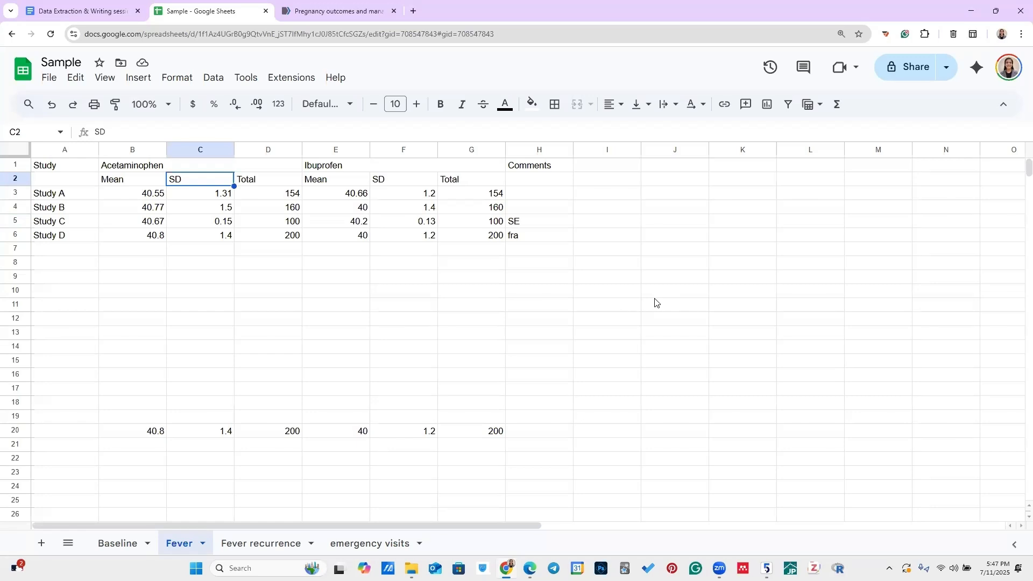
- Compare Study C's SE comment with its acetaminophen SD value and the Mean and SD column headings
{"action": "left_click", "coordinate": [526, 226]}
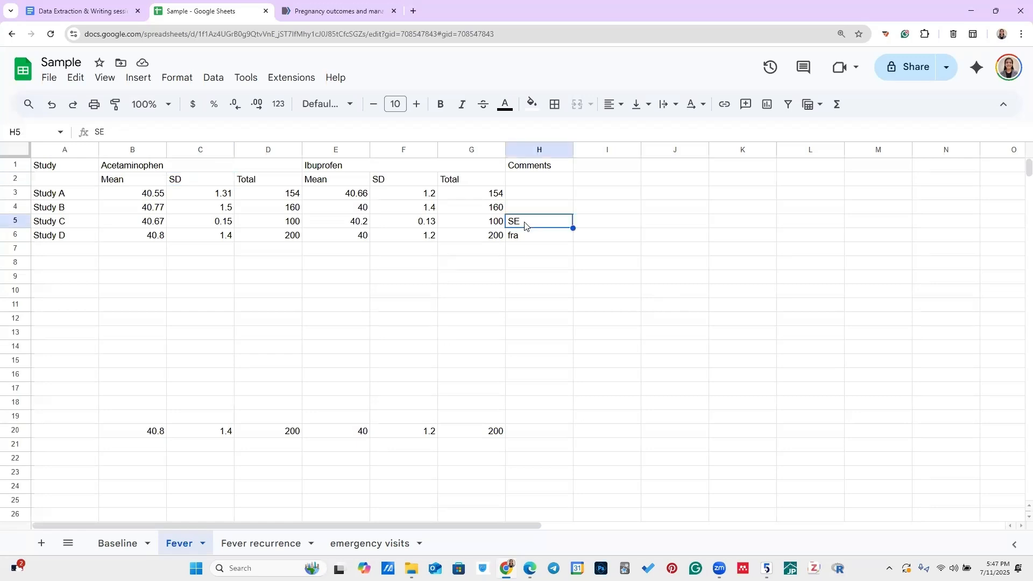
{"action": "left_click", "coordinate": [221, 224]}
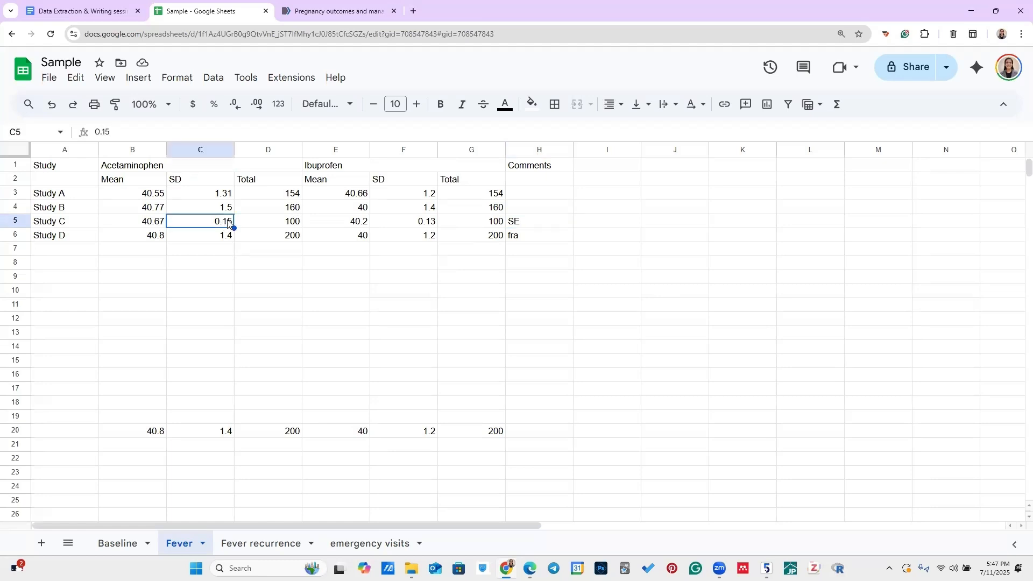
{"action": "left_click", "coordinate": [526, 225]}
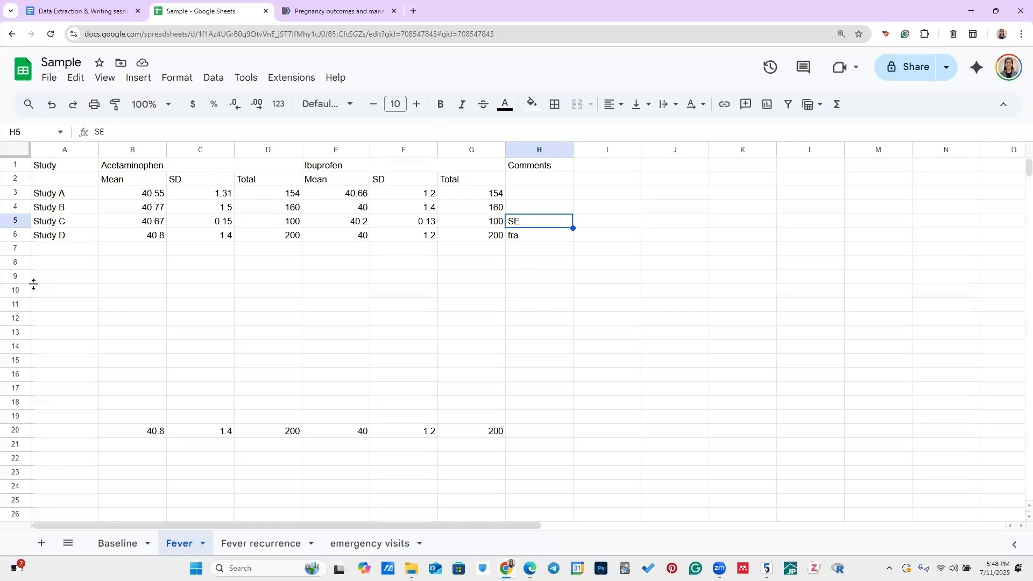
{"action": "left_click", "coordinate": [185, 182]}
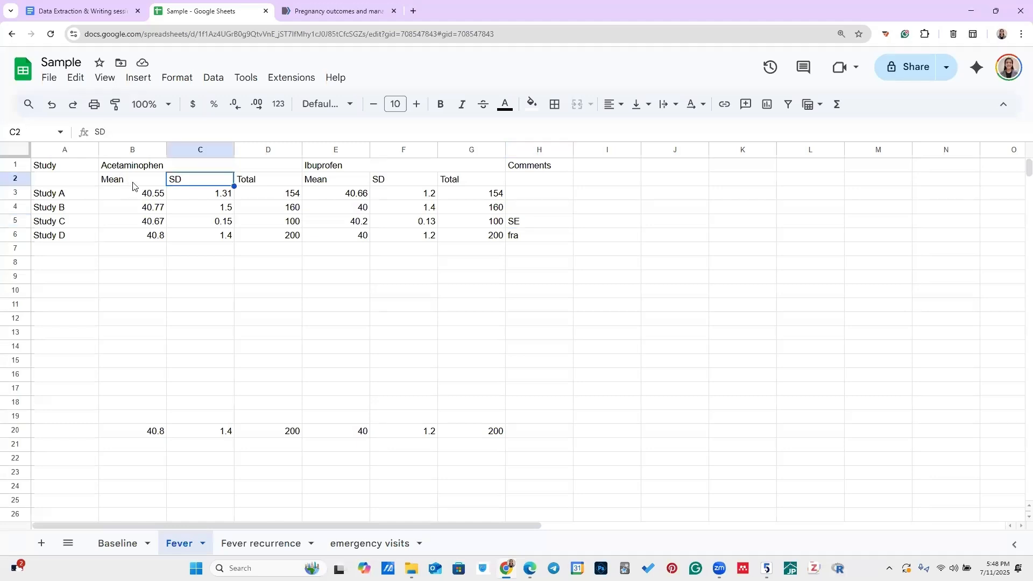
{"action": "left_click", "coordinate": [133, 185]}
{"action": "left_click", "coordinate": [193, 186]}
- Switch to Review Manager, start a new review and choose Intervention review as its type
{"action": "mouse_move", "coordinate": [767, 568]}
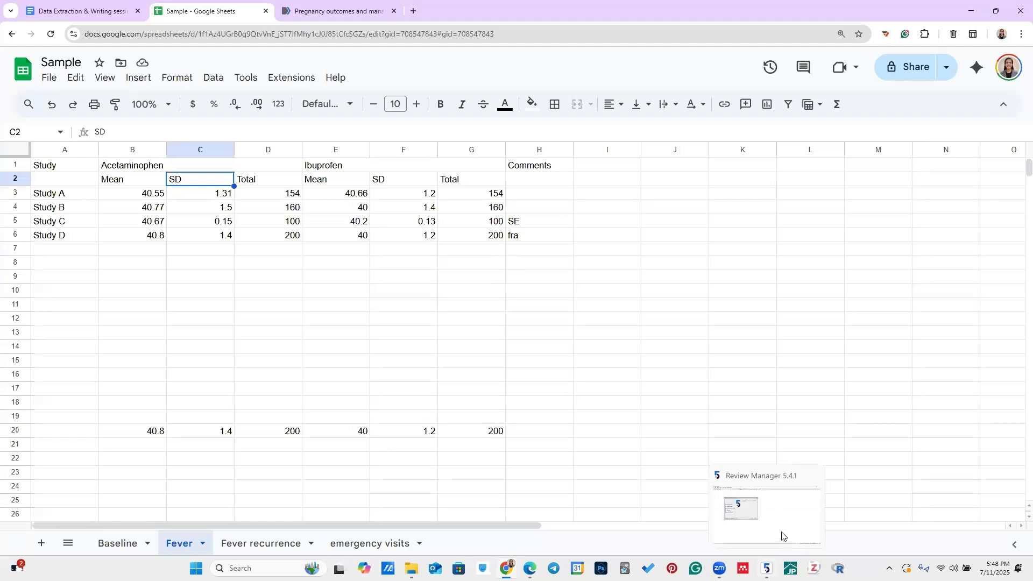
{"action": "left_click", "coordinate": [758, 511]}
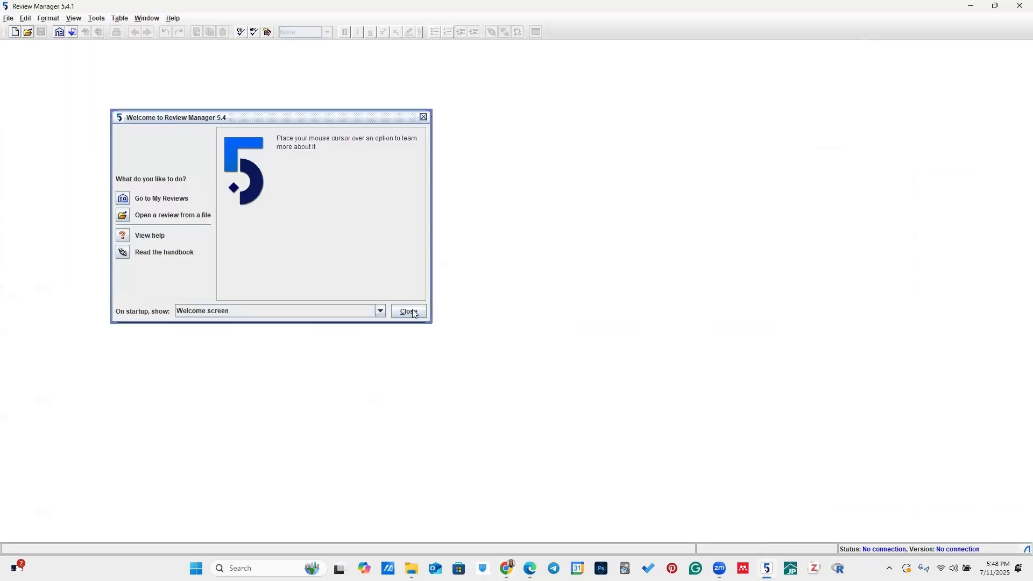
{"action": "left_click", "coordinate": [9, 18]}
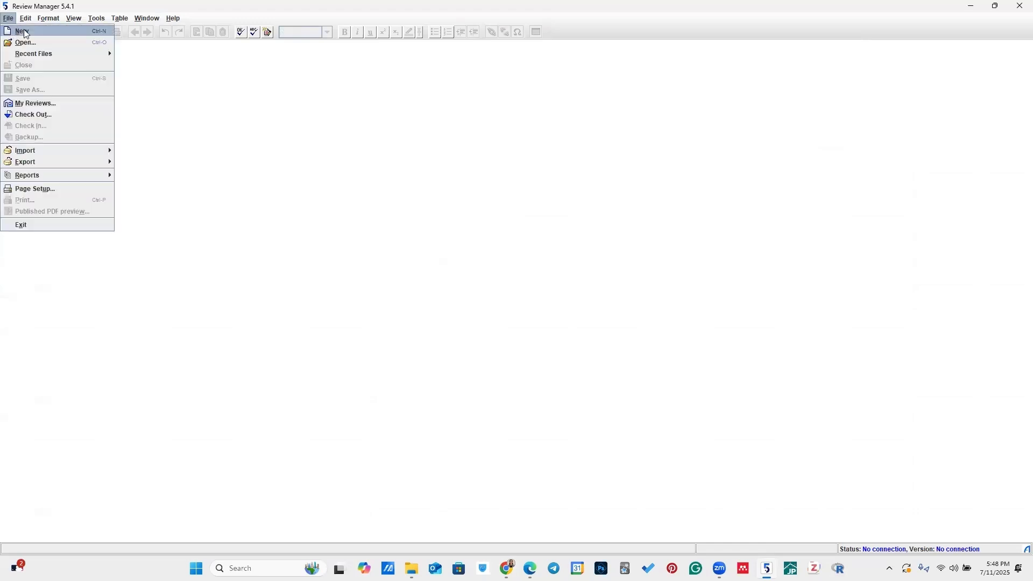
{"action": "left_click", "coordinate": [30, 34]}
{"action": "left_click", "coordinate": [556, 382]}
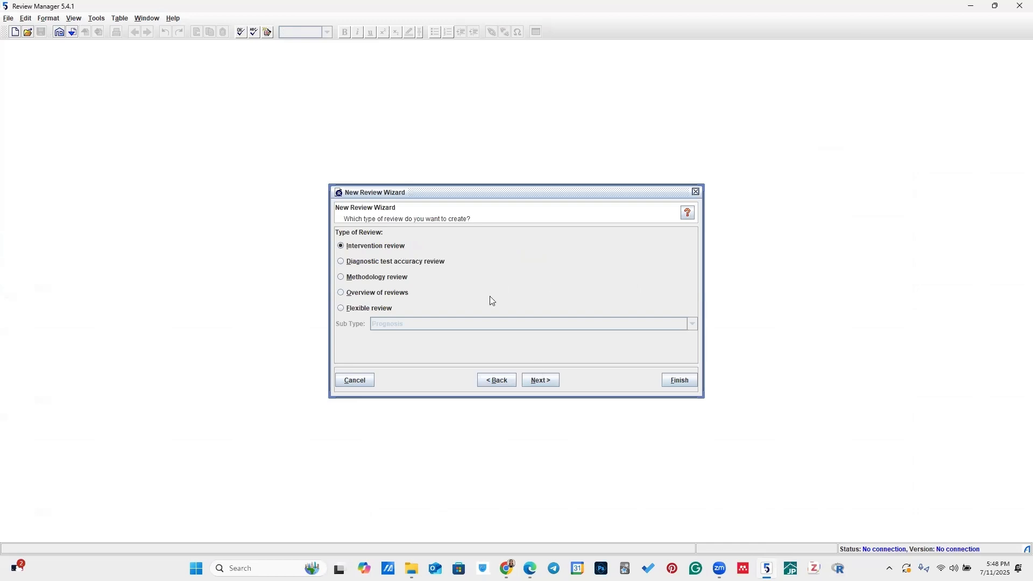
{"action": "left_click", "coordinate": [537, 381]}
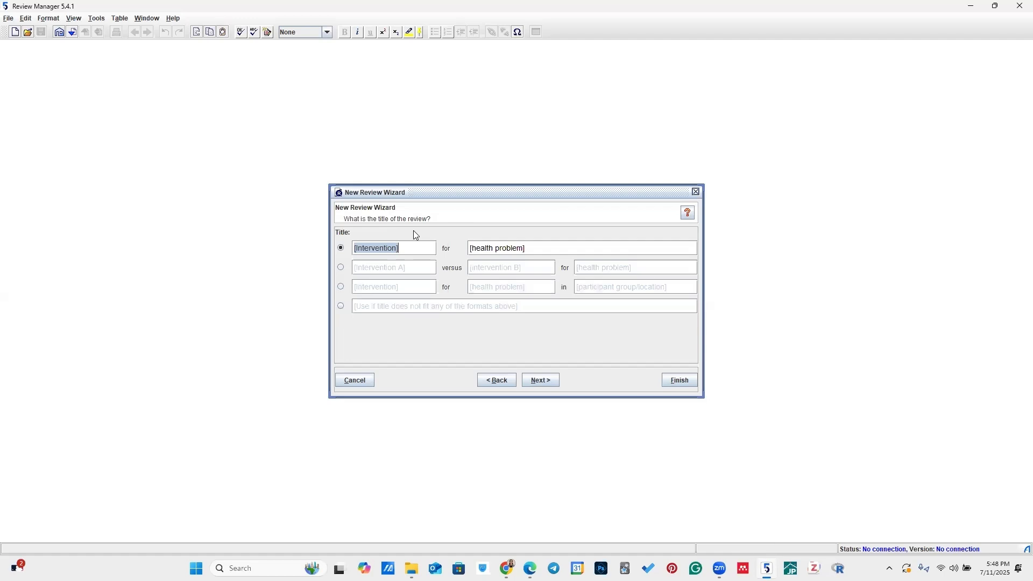
- Title the review "Drug A for B", set its stage to Full review and create it
{"action": "type", "text": "Dru"}
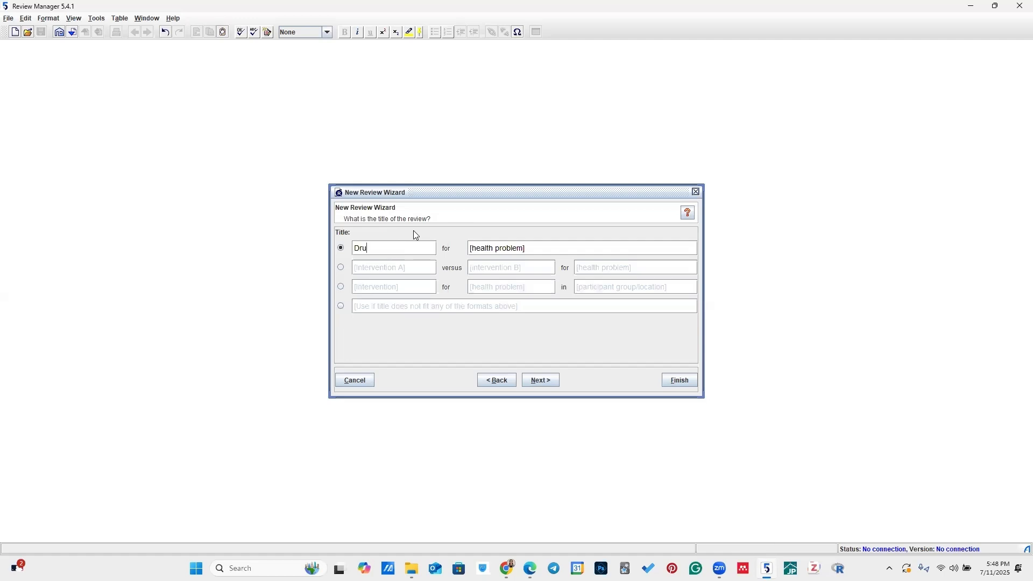
{"action": "type", "text": "g A"}
{"action": "left_click", "coordinate": [540, 248]}
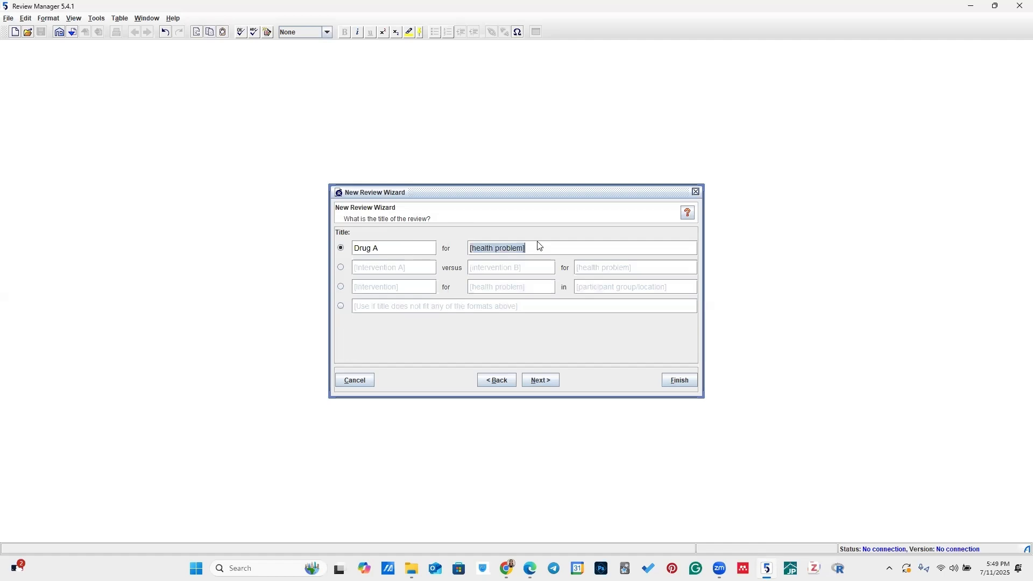
{"action": "type", "text": "B"}
{"action": "left_click", "coordinate": [548, 381]}
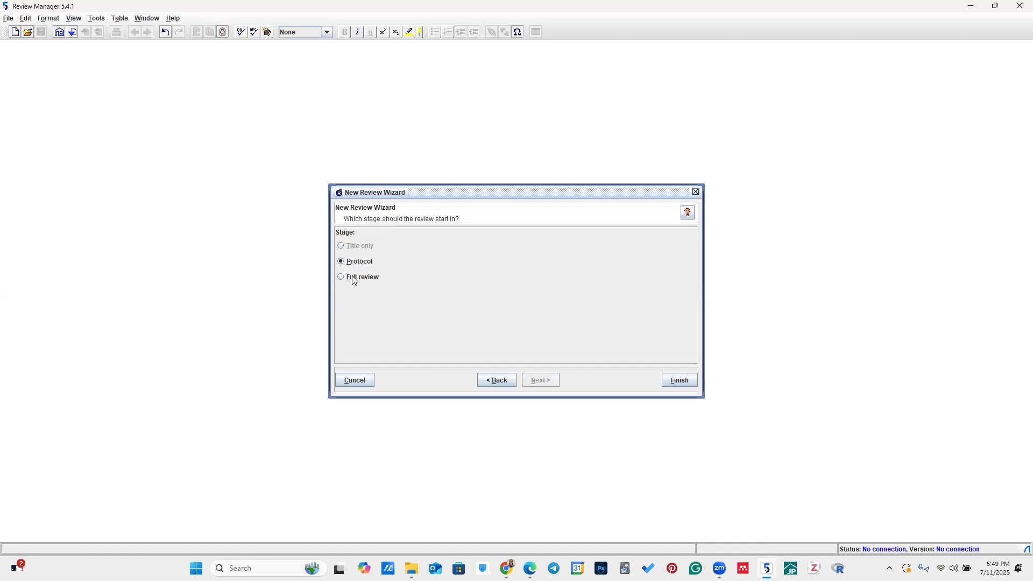
{"action": "left_click", "coordinate": [355, 278]}
{"action": "left_click", "coordinate": [675, 379]}
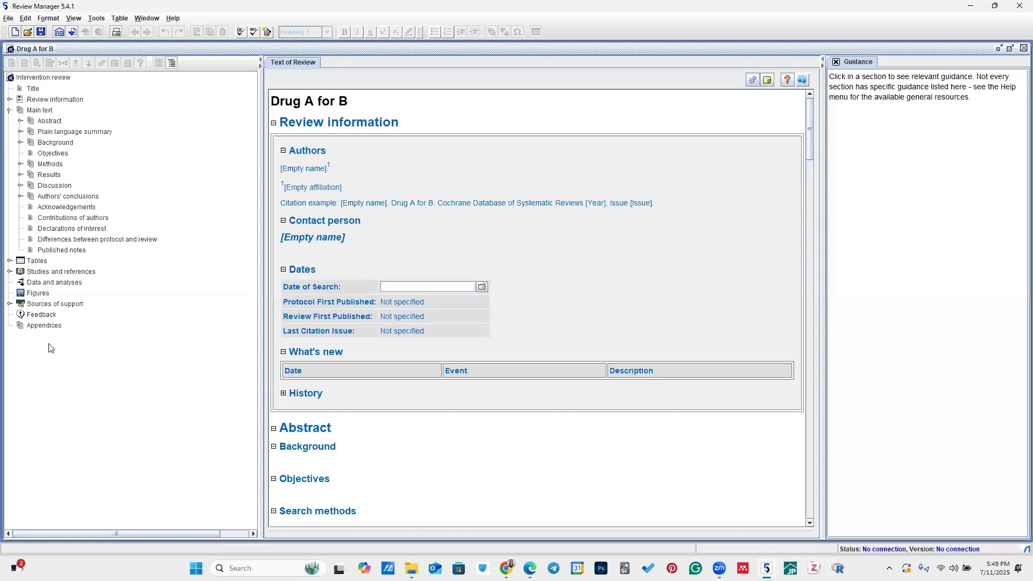
- Expand Studies and references down to the study categories under References to studies
{"action": "left_click", "coordinate": [63, 271]}
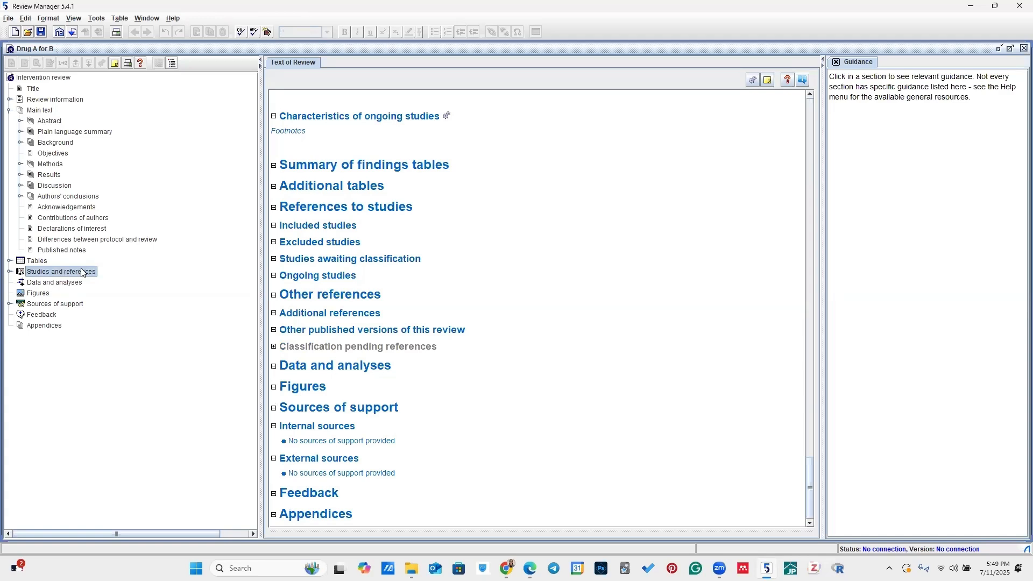
{"action": "double_click", "coordinate": [49, 275]}
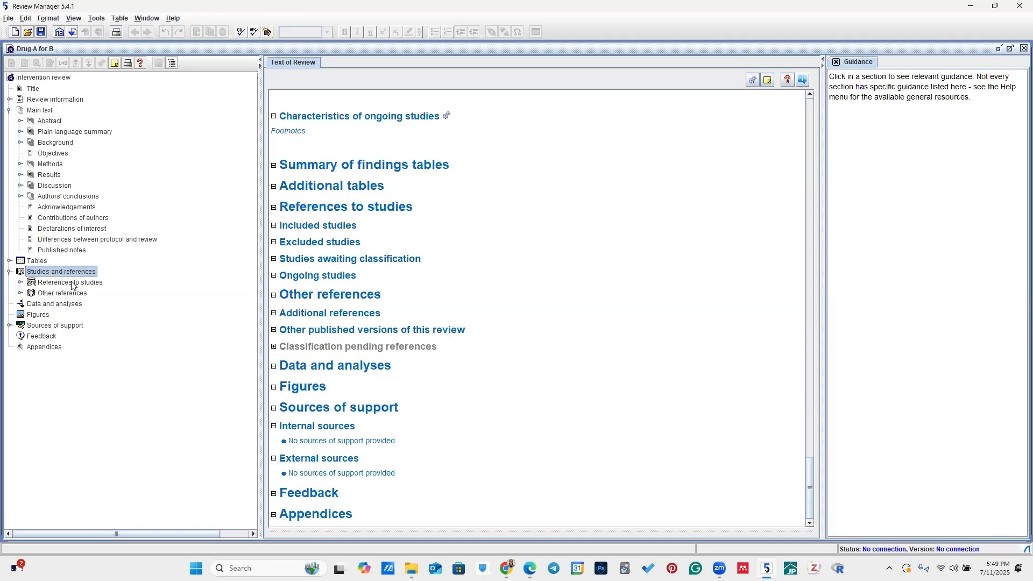
{"action": "left_click", "coordinate": [73, 284]}
{"action": "left_click", "coordinate": [19, 283]}
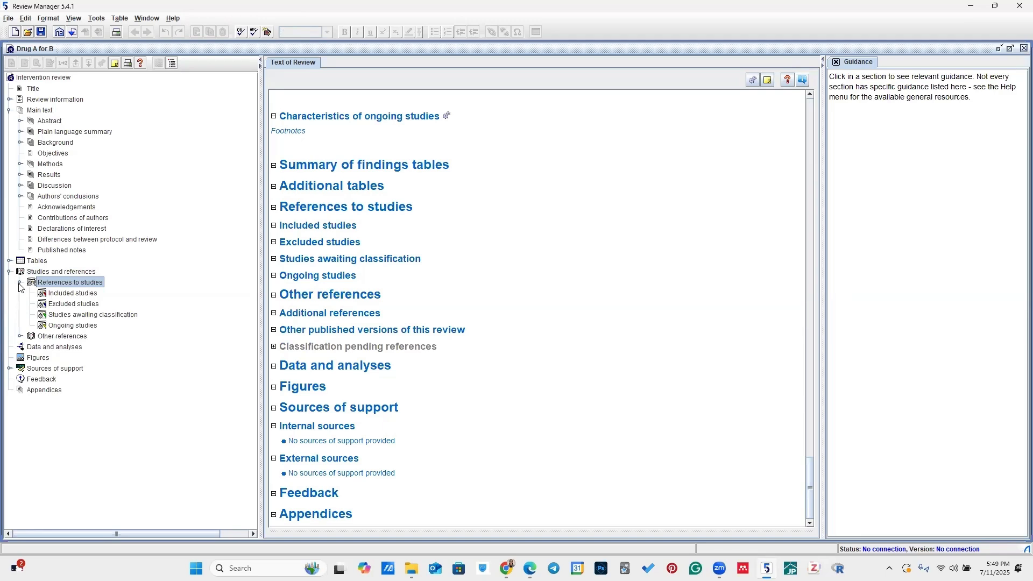
{"action": "left_click", "coordinate": [20, 283]}
{"action": "double_click", "coordinate": [70, 283]}
- Add an included study with the ID "Study A 2000" and year 2000, continuing to another study entry
{"action": "left_click", "coordinate": [82, 295]}
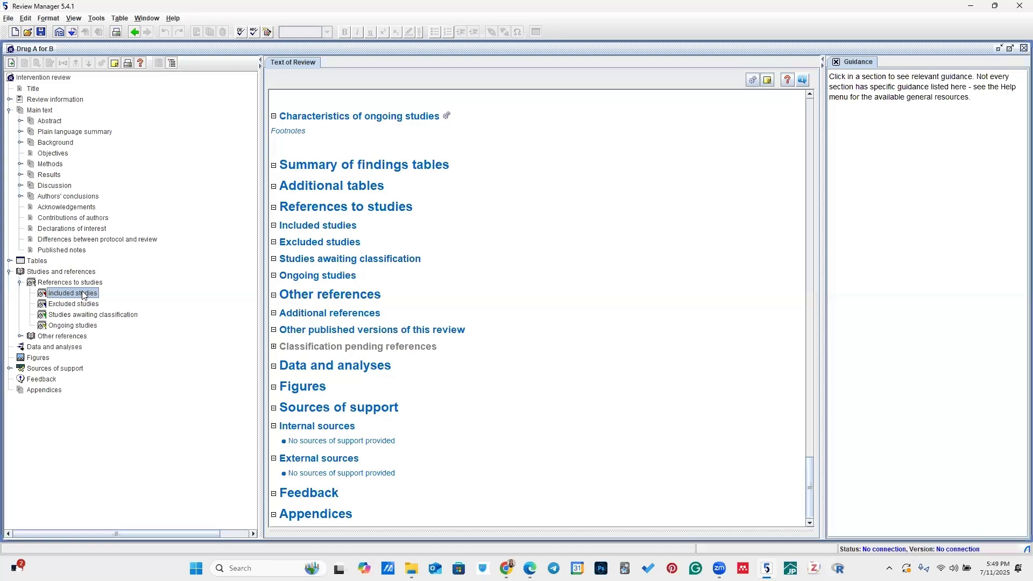
{"action": "right_click", "coordinate": [84, 296]}
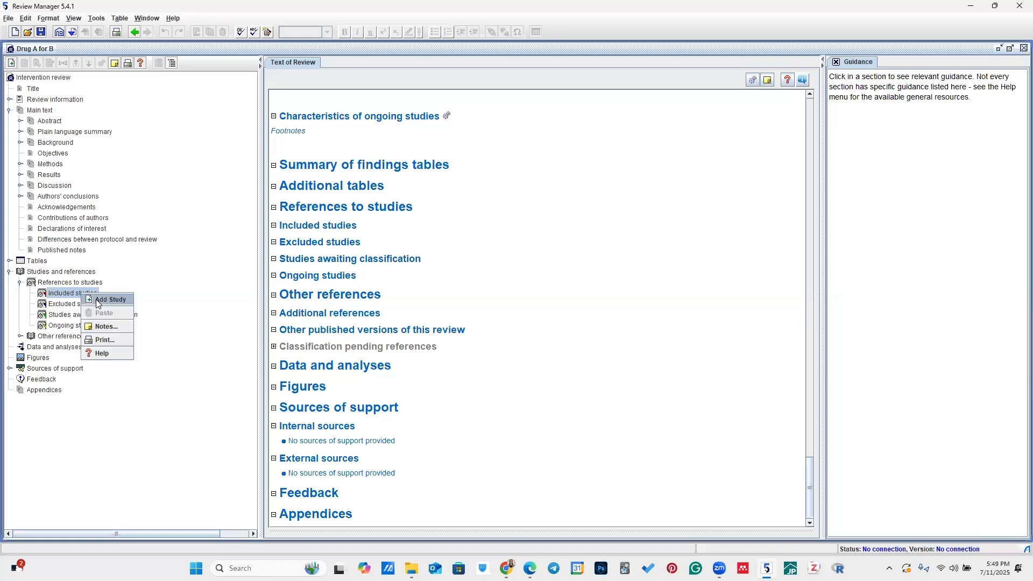
{"action": "left_click", "coordinate": [98, 301]}
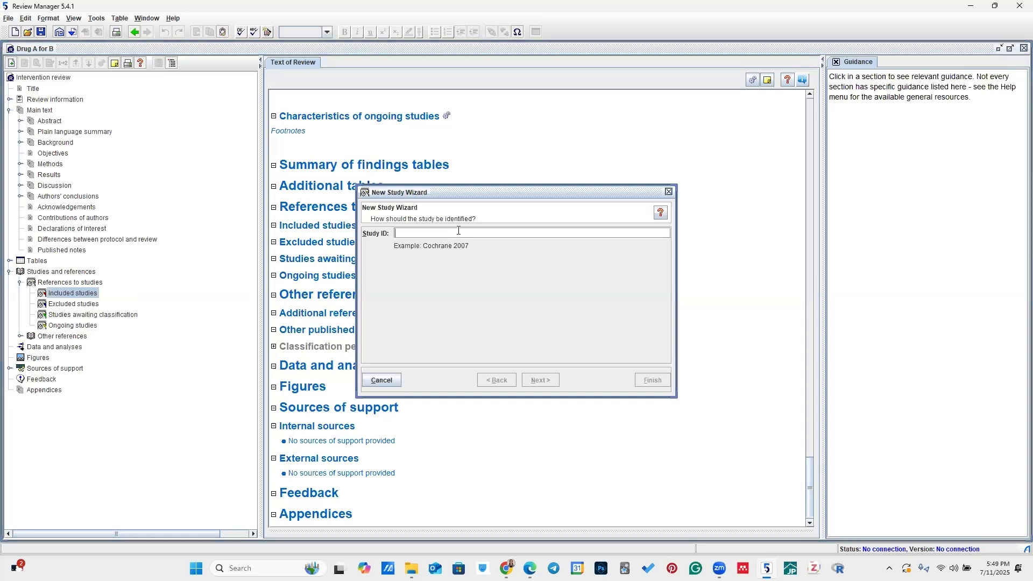
{"action": "type", "text": "Stydt"}
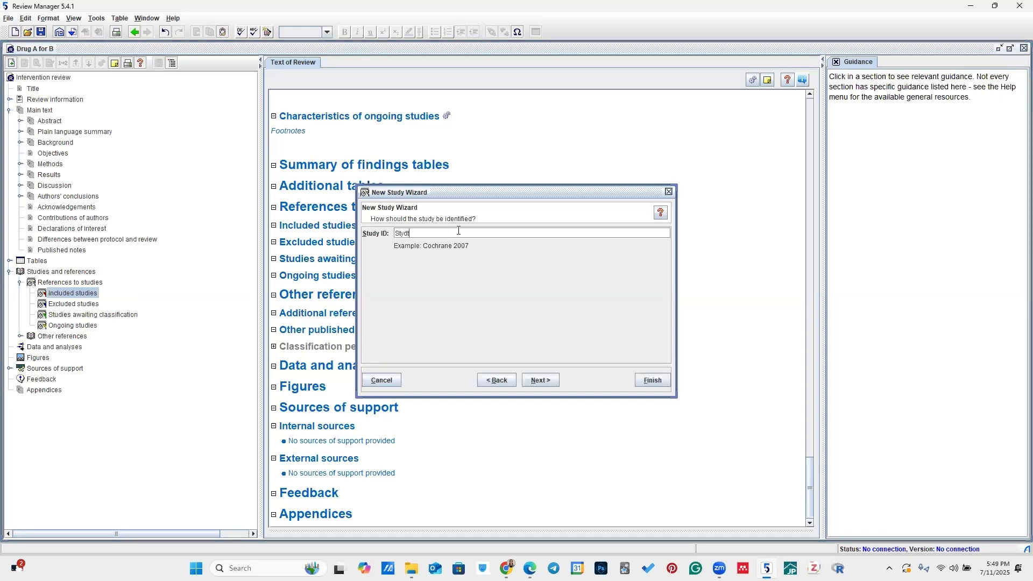
{"action": "key", "text": "BackSpace"}
{"action": "key", "text": "BackSpace"}
{"action": "key", "text": "BackSpace"}
{"action": "type", "text": "udy A 200"}
{"action": "double_click", "coordinate": [435, 233]}
{"action": "left_click", "coordinate": [478, 258]}
{"action": "left_click", "coordinate": [534, 381]}
{"action": "key", "text": "Return"}
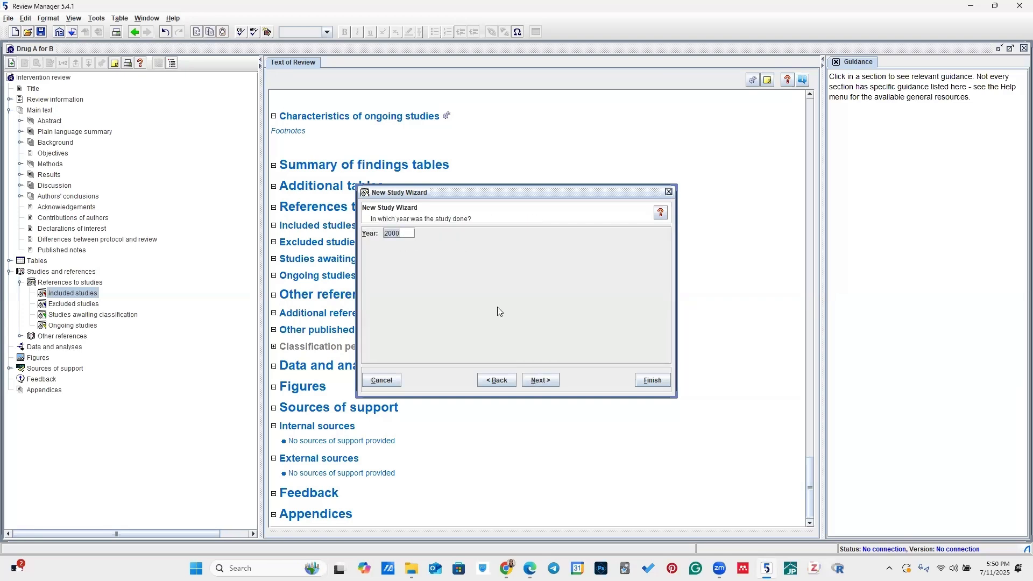
{"action": "key", "text": "Return"}
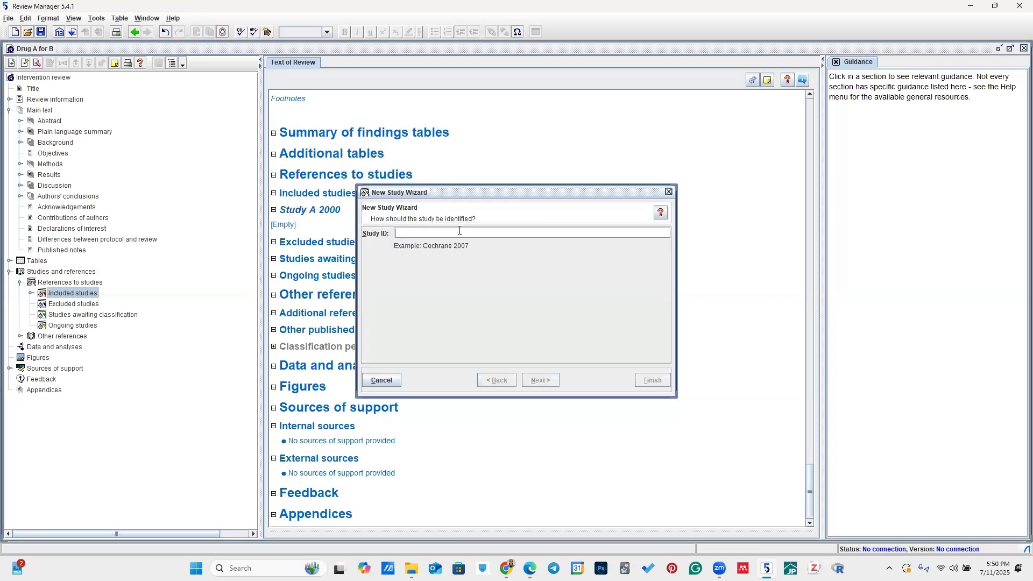
- Add "Study B 2001" and "Study C 2002" to the included studies, continuing to another study entry
{"action": "type", "text": "S"}
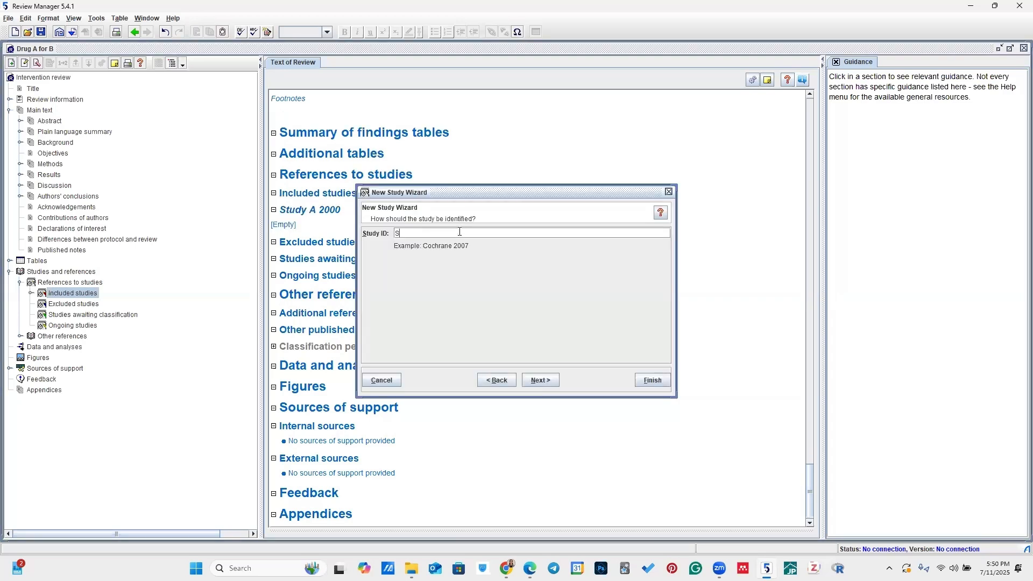
{"action": "type", "text": "tudy B 2001"}
{"action": "left_click", "coordinate": [653, 380]}
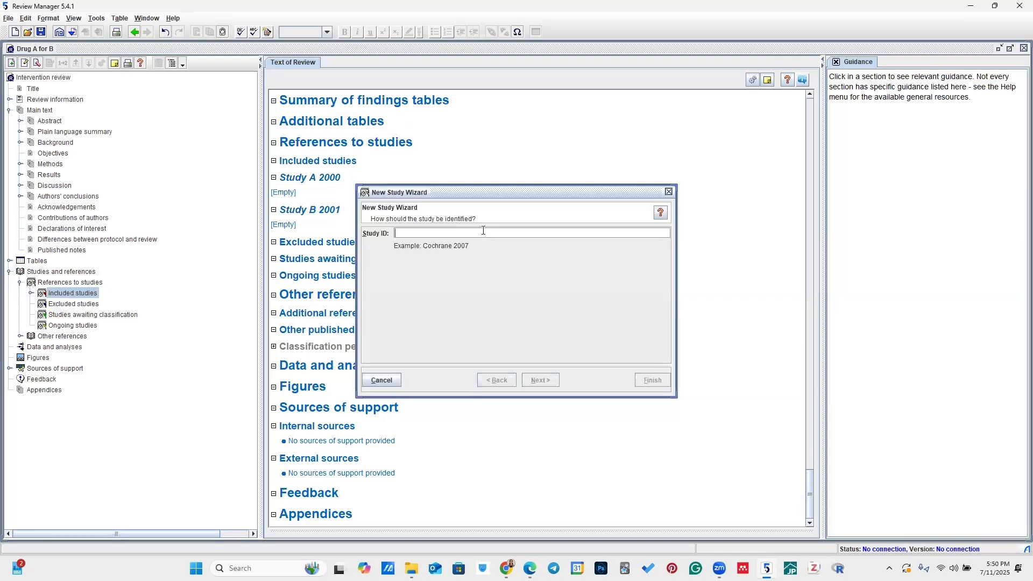
{"action": "type", "text": "Study"}
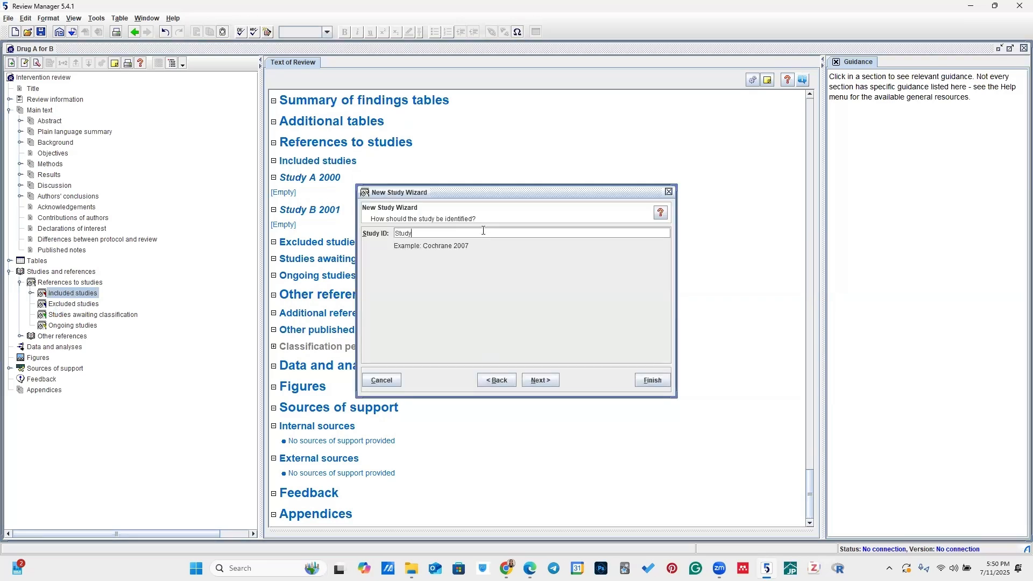
{"action": "type", "text": " C 2002"}
{"action": "key", "text": "Return"}
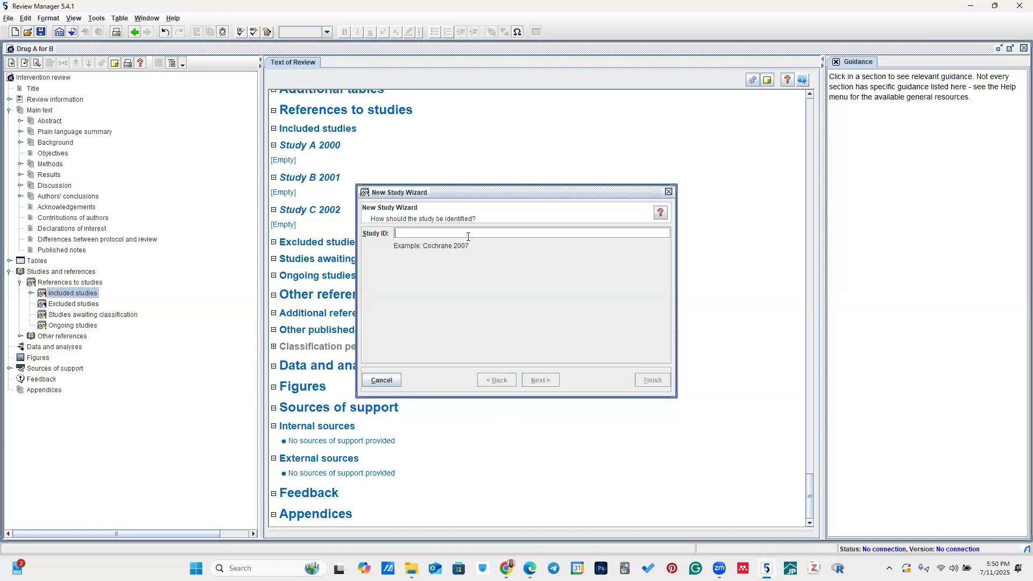
- Add "Study D 2007" to the included studies and finish adding studies
{"action": "type", "text": "Stu"}
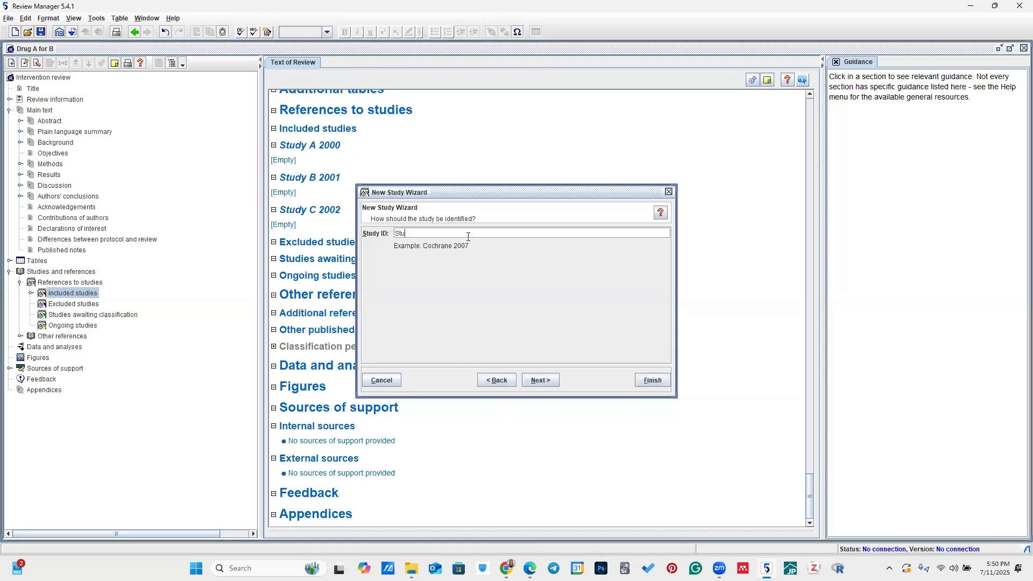
{"action": "type", "text": "dy D 2007"}
{"action": "key", "text": "Return"}
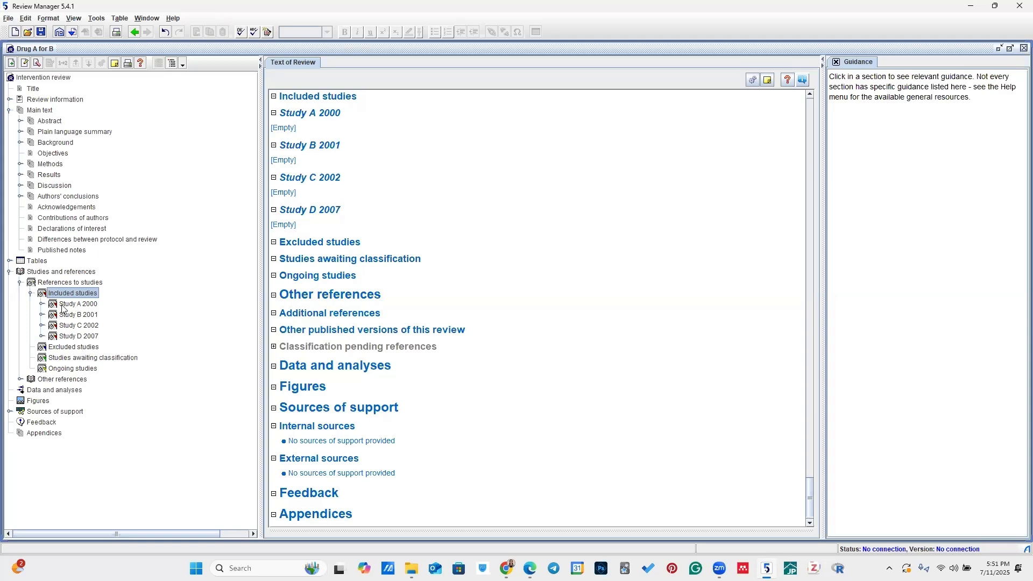
- Add a comparison named "Acet vs Ibu" under Data and analyses, with no further action after the wizard closes
{"action": "left_click", "coordinate": [61, 392]}
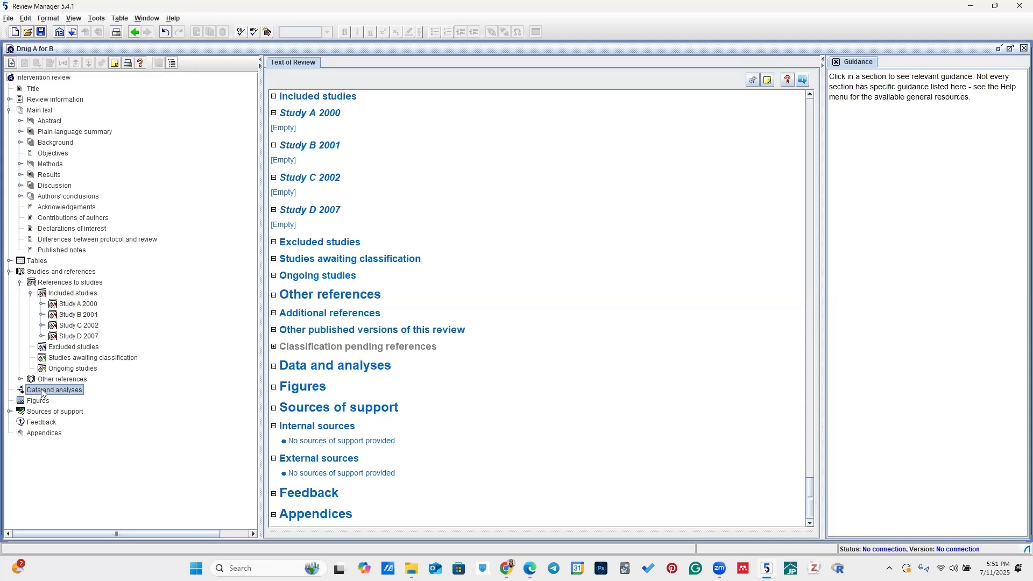
{"action": "right_click", "coordinate": [45, 392]}
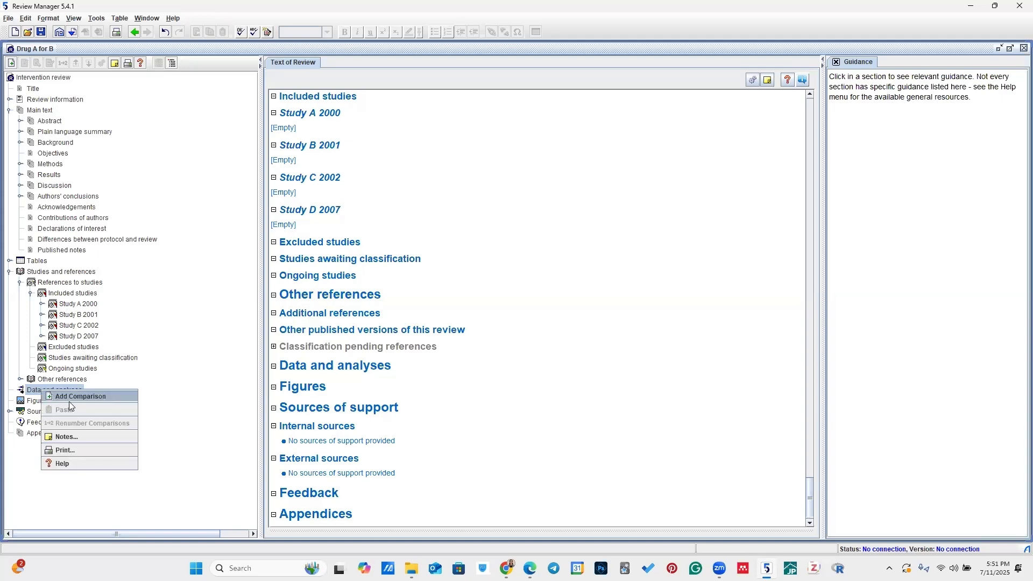
{"action": "left_click", "coordinate": [72, 396]}
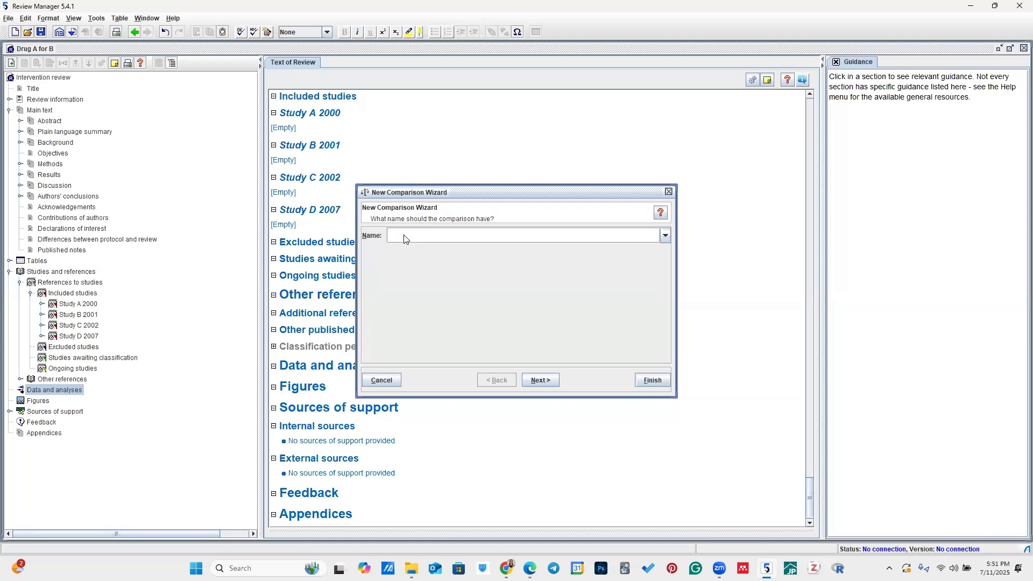
{"action": "type", "text": "Acet vs Ibu"}
{"action": "left_click", "coordinate": [545, 383]}
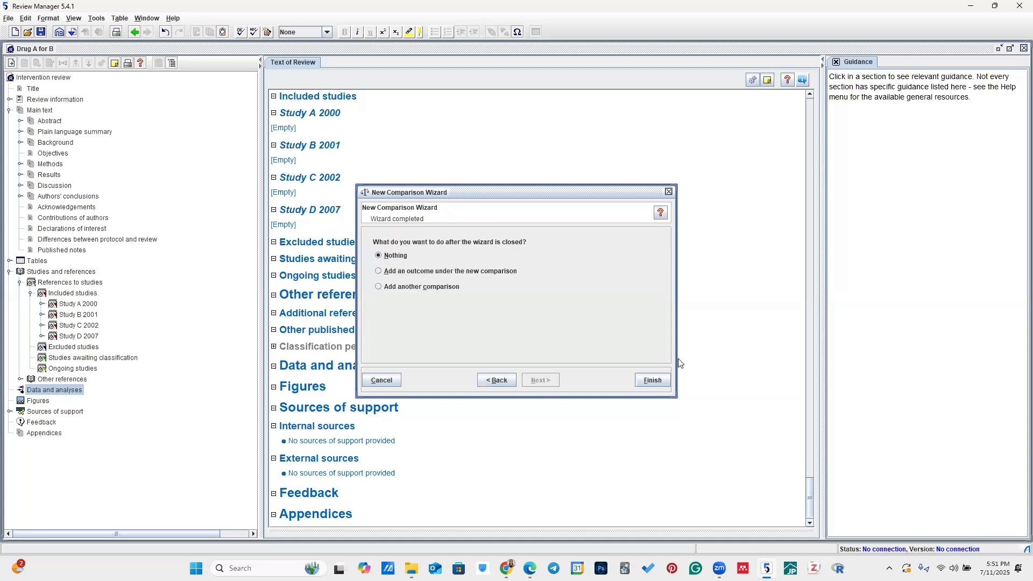
{"action": "left_click", "coordinate": [655, 382]}
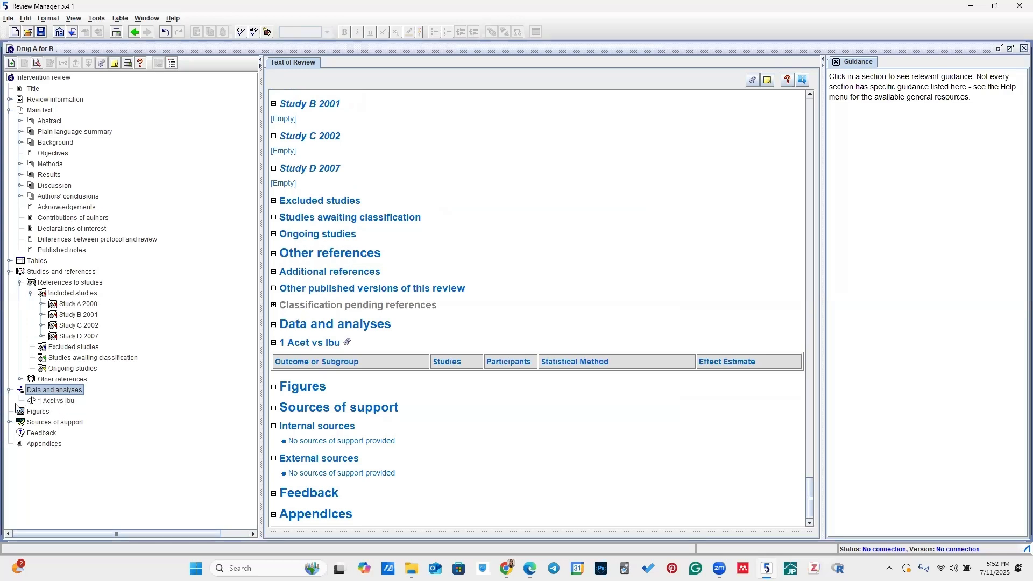
- Start a new outcome under the Acet vs Ibu comparison with the Continuous data type
{"action": "left_click", "coordinate": [60, 403]}
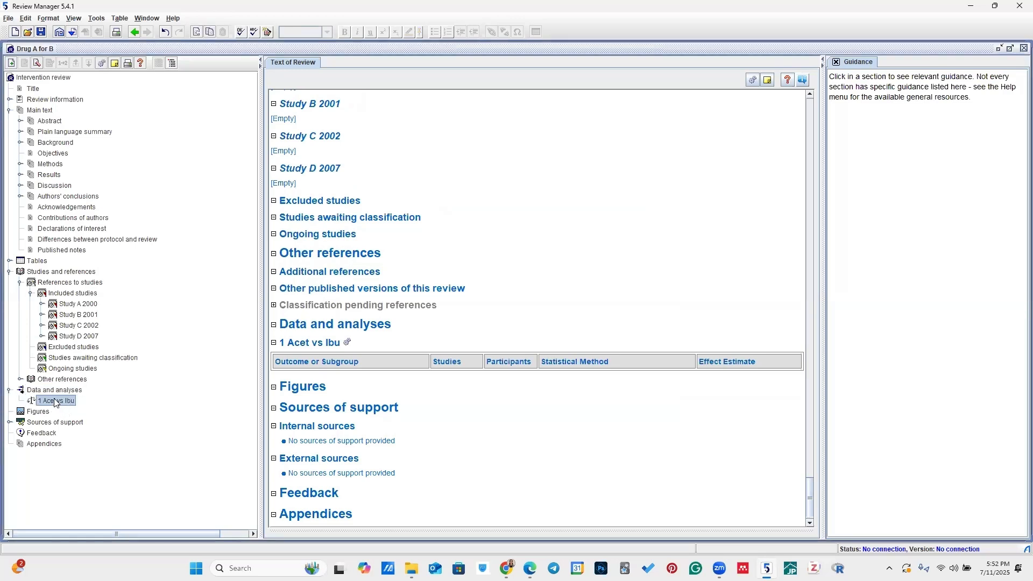
{"action": "right_click", "coordinate": [57, 402]}
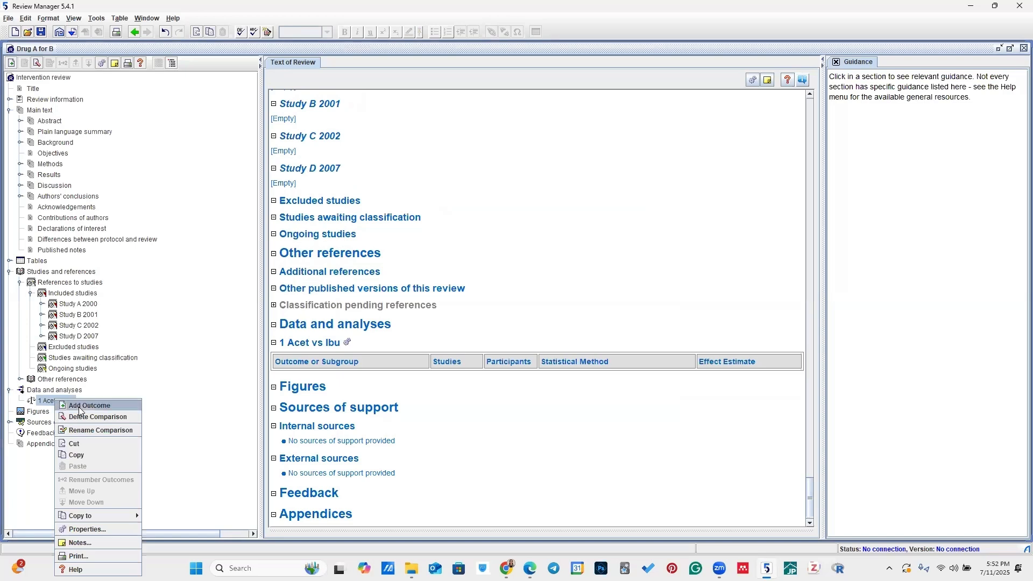
{"action": "left_click", "coordinate": [79, 410]}
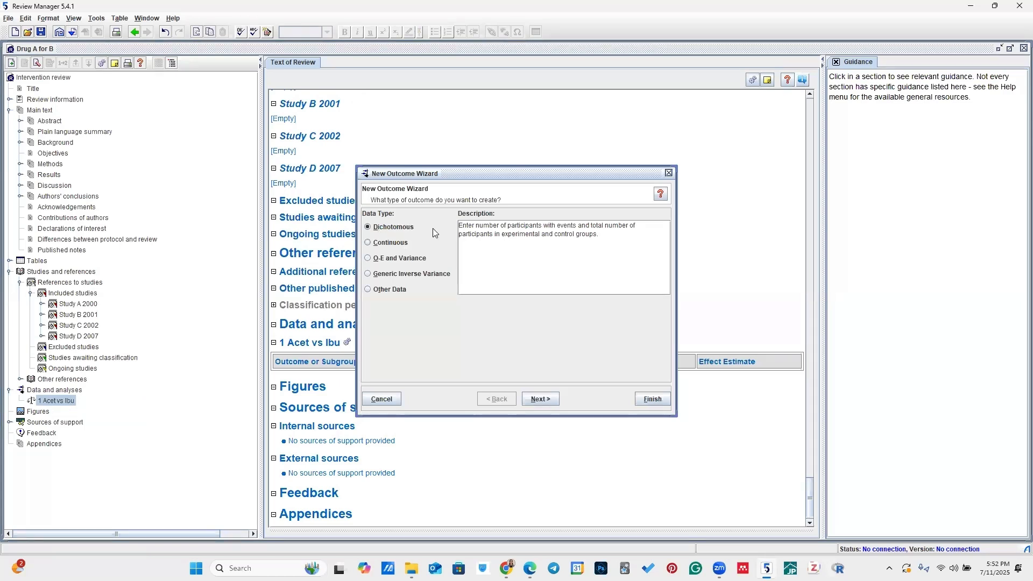
{"action": "left_click", "coordinate": [396, 245]}
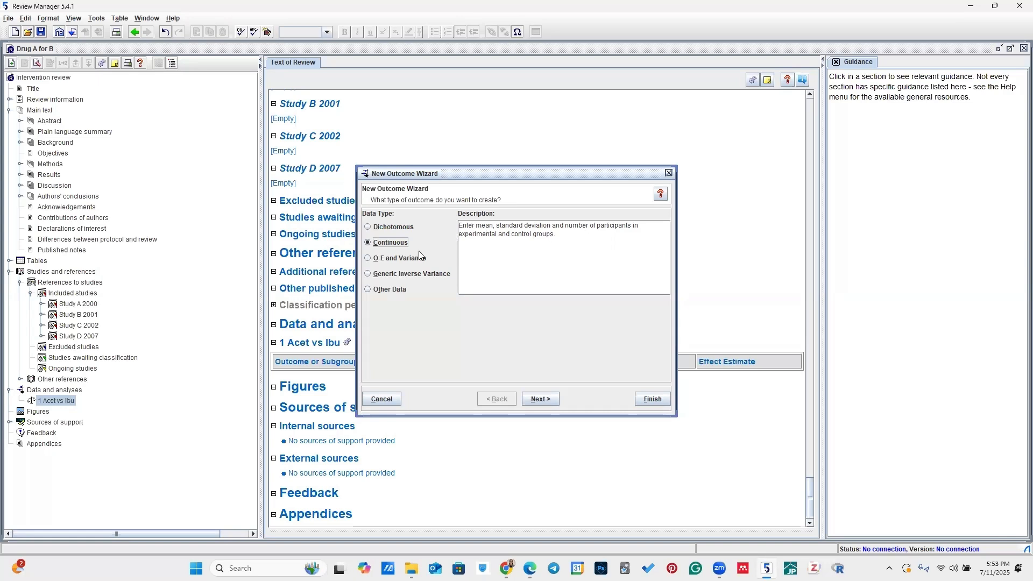
{"action": "left_click", "coordinate": [541, 399]}
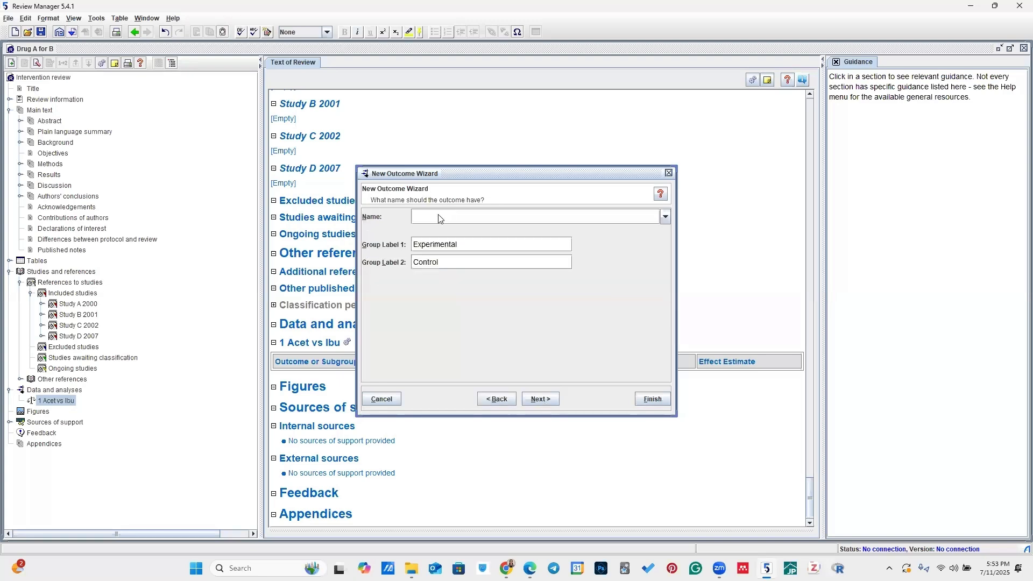
- Name the outcome "Fever" and label its two groups "Acetaminophen" and "Ibuprofen"
{"action": "left_click", "coordinate": [431, 216]}
{"action": "type", "text": "Fever"}
{"action": "left_click", "coordinate": [434, 241]}
{"action": "double_click", "coordinate": [434, 245]}
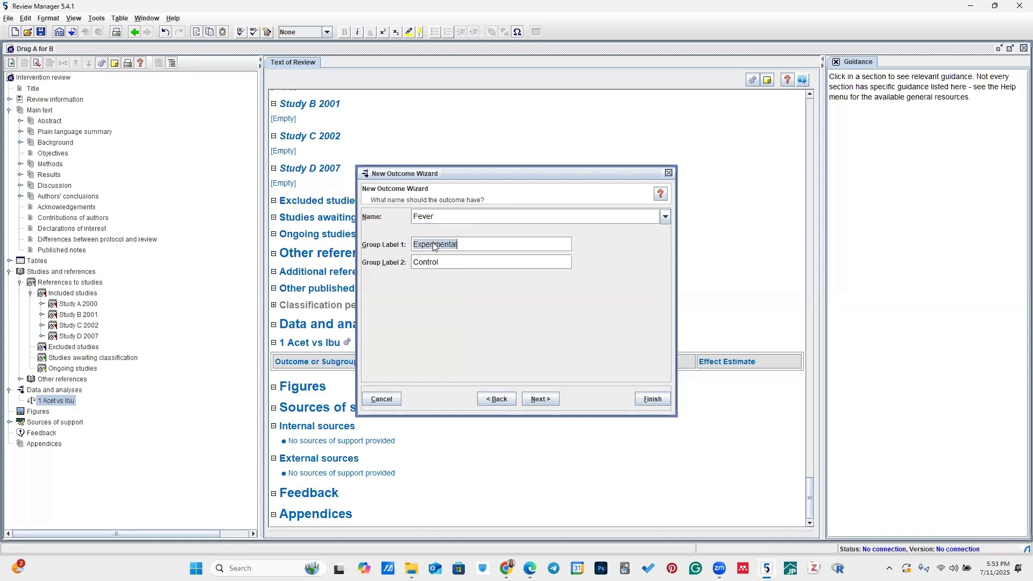
{"action": "type", "text": "Aceta"}
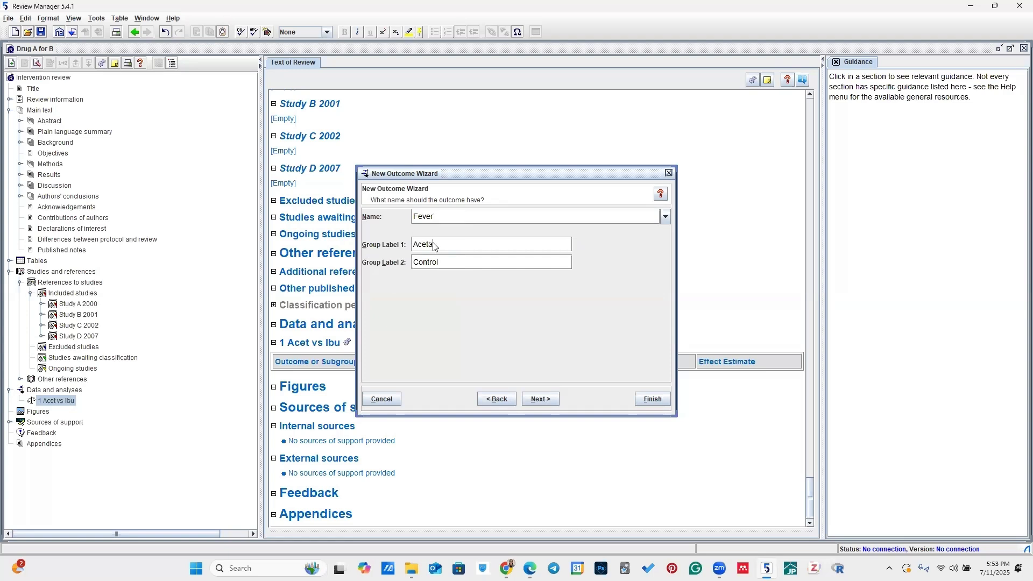
{"action": "type", "text": "minophen"}
{"action": "left_click", "coordinate": [422, 262]}
{"action": "type", "text": "Ibuprofen"}
{"action": "left_click", "coordinate": [548, 398]}
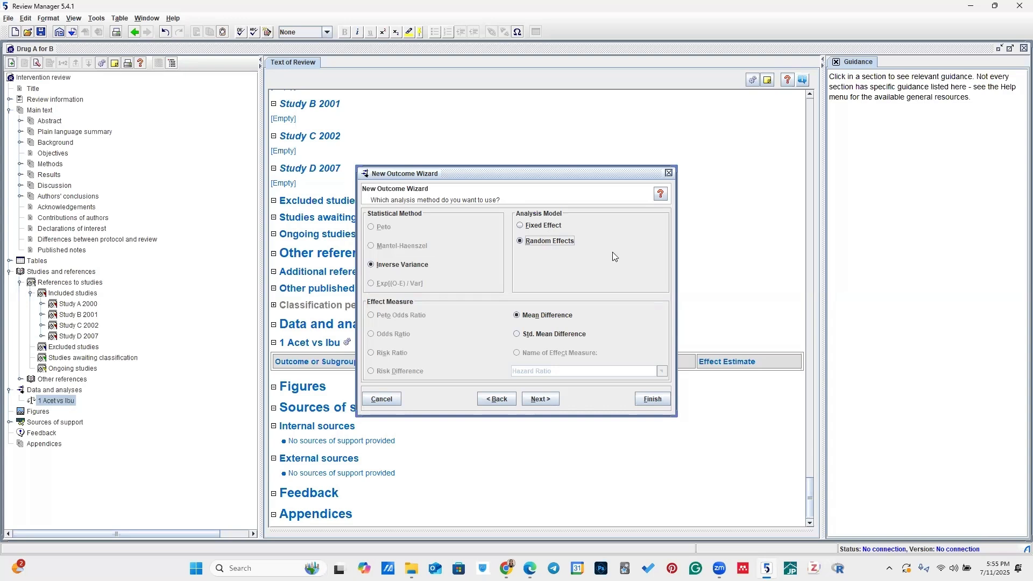
- Use the Random Effects model with Mean Difference for the outcome, keeping totals and subtotals and 95% confidence intervals
{"action": "left_click", "coordinate": [552, 243]}
{"action": "left_click", "coordinate": [536, 399]}
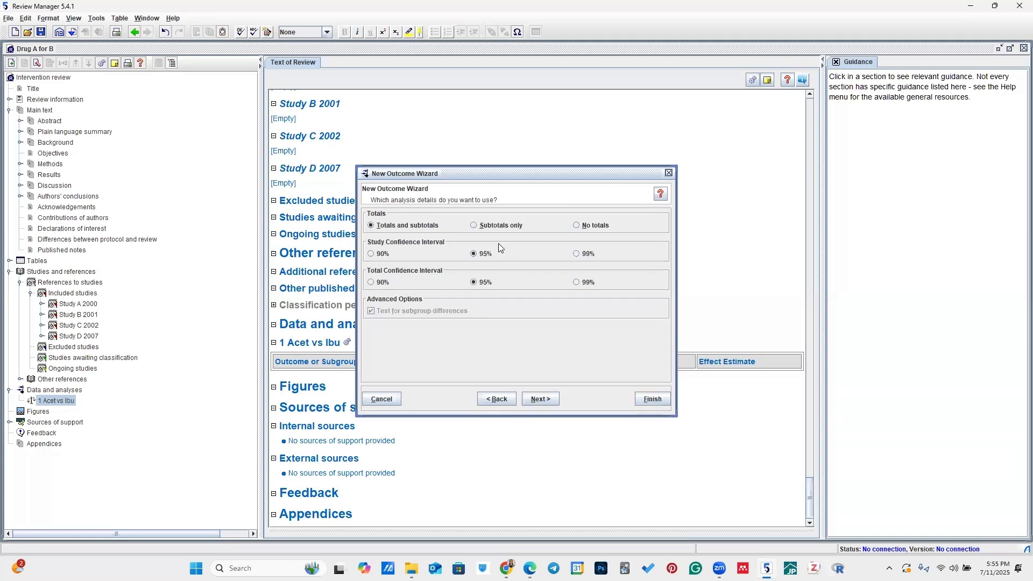
{"action": "left_click", "coordinate": [552, 399]}
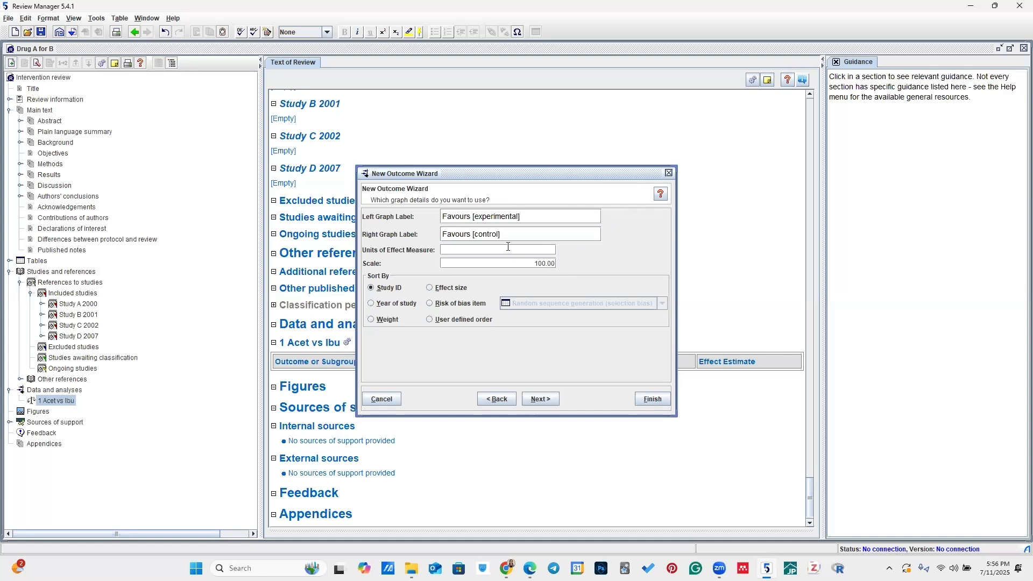
- Label the graph sides "Favours [Acetaminophen]" and "Favours [Ibuprofen]", and finish the outcome with nothing further to do
{"action": "key", "text": "BackSpace"}
{"action": "key", "text": "BackSpace"}
{"action": "key", "text": "BackSpace"}
{"action": "key", "text": "BackSpace"}
{"action": "key", "text": "BackSpace"}
{"action": "key", "text": "BackSpace"}
{"action": "key", "text": "BackSpace"}
{"action": "key", "text": "BackSpace"}
{"action": "key", "text": "BackSpace"}
{"action": "key", "text": "BackSpace"}
{"action": "key", "text": "BackSpace"}
{"action": "key", "text": "BackSpace"}
{"action": "key", "text": "BackSpace"}
{"action": "type", "text": "Acetamni="}
{"action": "key", "text": "BackSpace"}
{"action": "key", "text": "BackSpace"}
{"action": "key", "text": "BackSpace"}
{"action": "type", "text": "inophen]"}
{"action": "left_click", "coordinate": [500, 236]}
{"action": "type", "text": "Ibuprofen]"}
{"action": "left_click", "coordinate": [537, 399]}
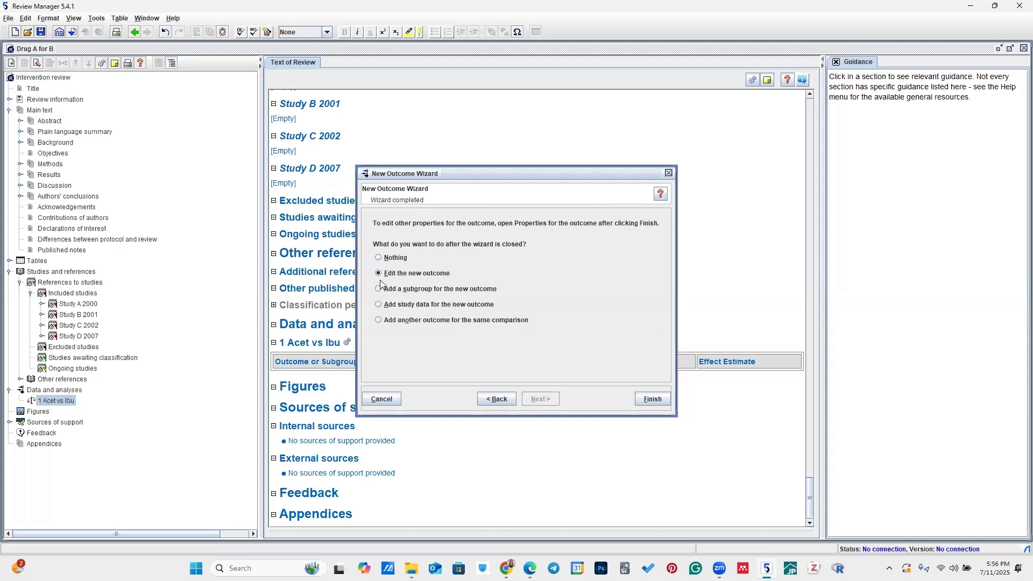
{"action": "left_click", "coordinate": [395, 258]}
{"action": "left_click", "coordinate": [659, 402]}
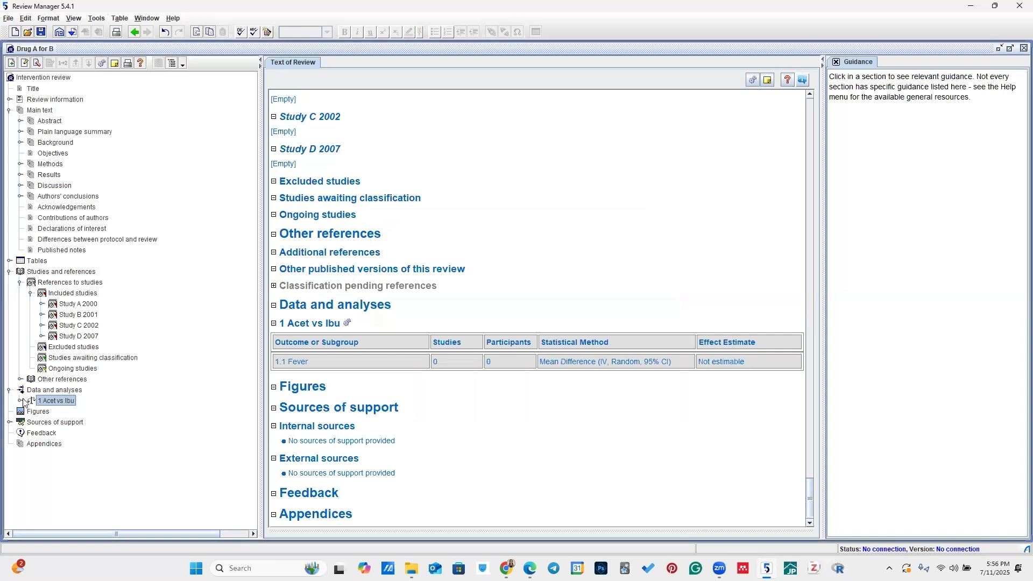
- Expand the Acet vs Ibu comparison and open the Fever outcome's data table with the Ibuprofen columns in view
{"action": "left_click", "coordinate": [66, 413]}
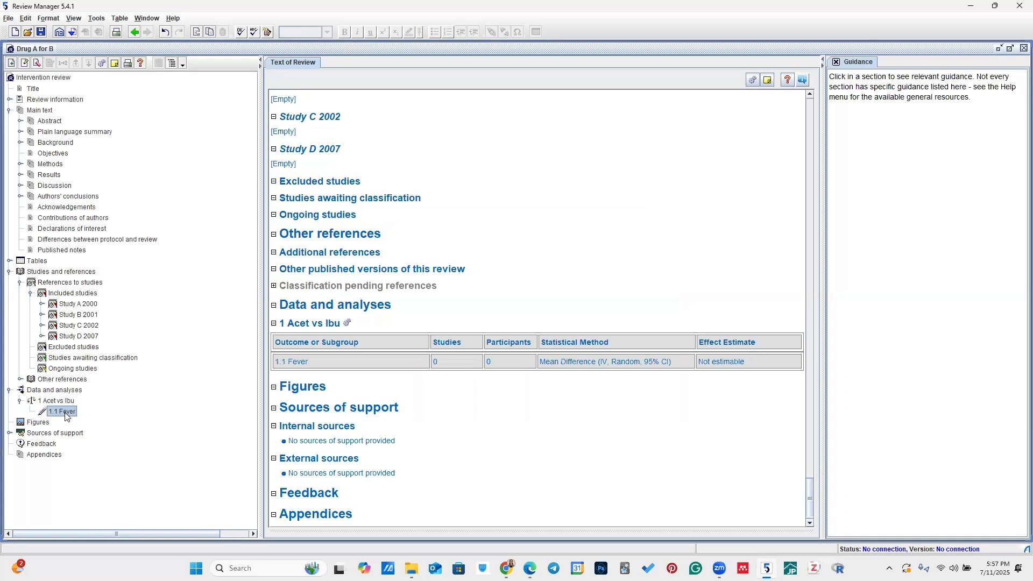
{"action": "right_click", "coordinate": [65, 416]}
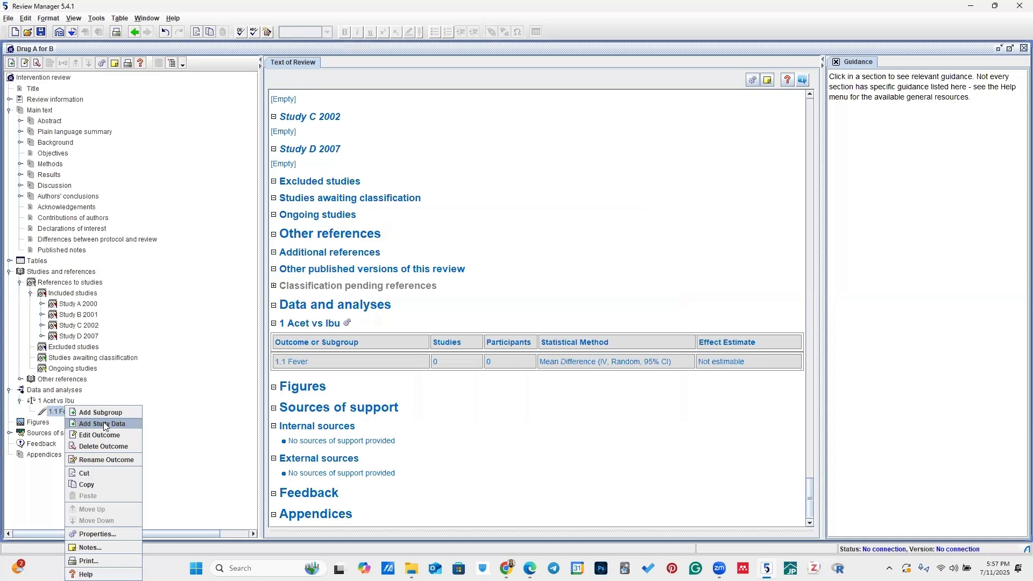
{"action": "left_click", "coordinate": [69, 413]}
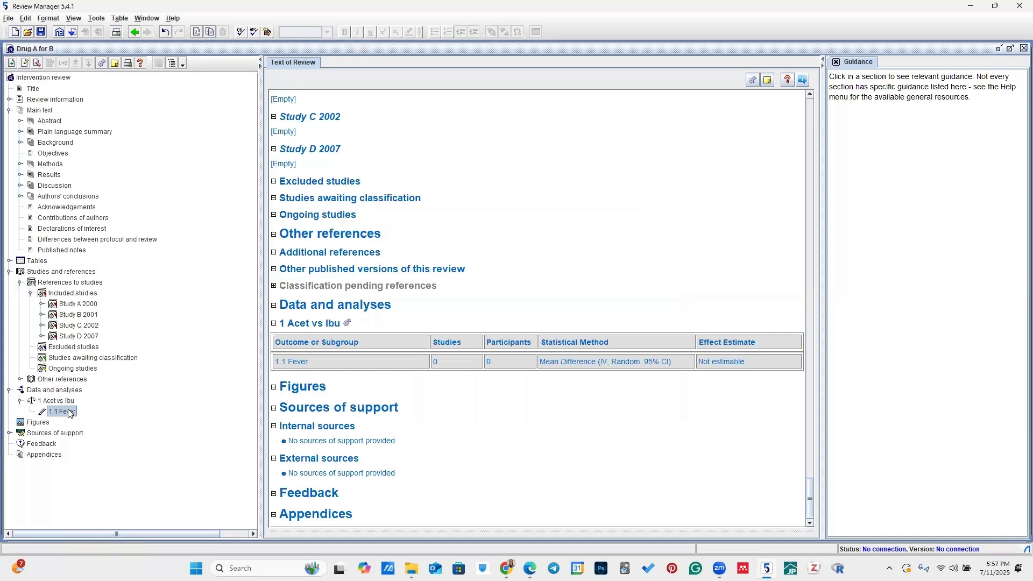
{"action": "double_click", "coordinate": [69, 414]}
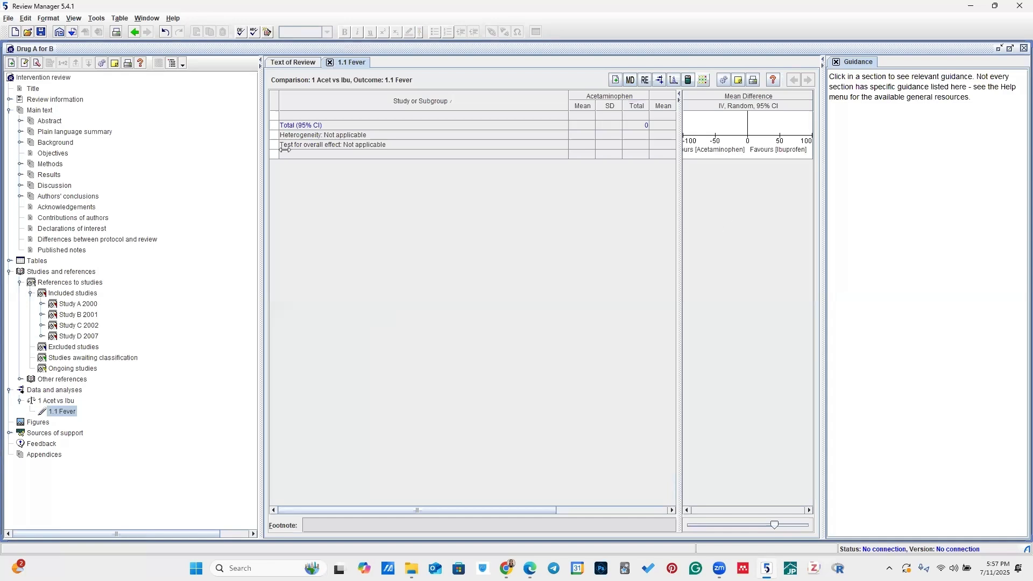
{"action": "left_click", "coordinate": [358, 61]}
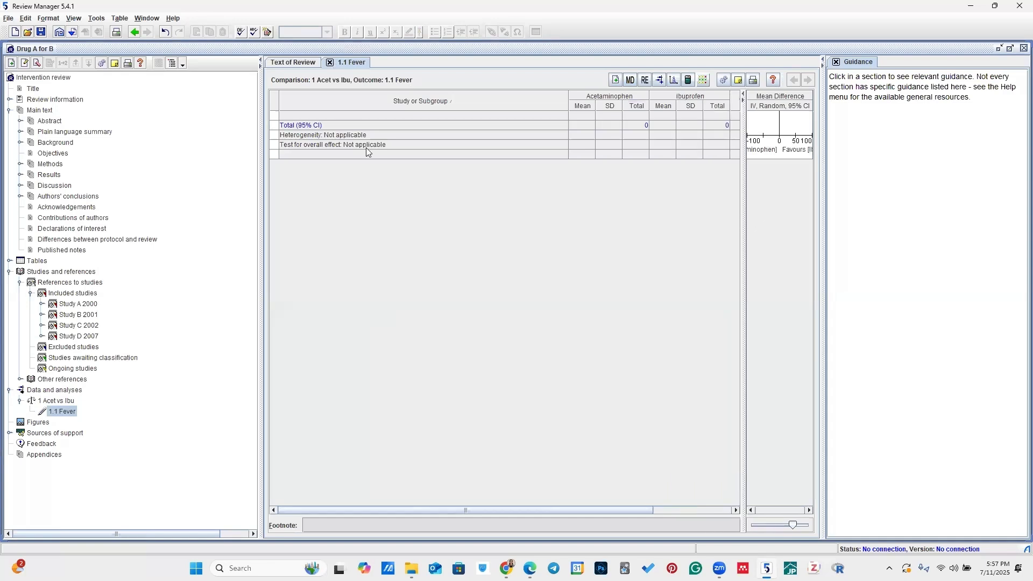
- Add study data rows for Study A 2000, Study B 2001, Study C 2002 and Study D 2007 to the Fever outcome
{"action": "right_click", "coordinate": [94, 425]}
{"action": "left_click", "coordinate": [94, 426]}
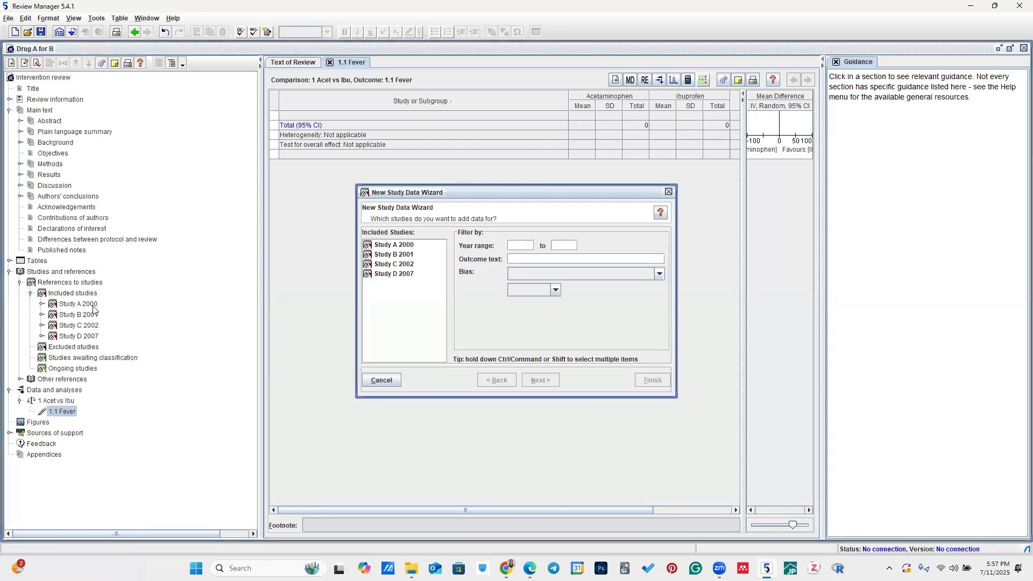
{"action": "left_click", "coordinate": [394, 246]}
{"action": "left_click", "coordinate": [397, 255], "text": "ctrl"}
{"action": "left_click", "coordinate": [399, 265], "text": "ctrl"}
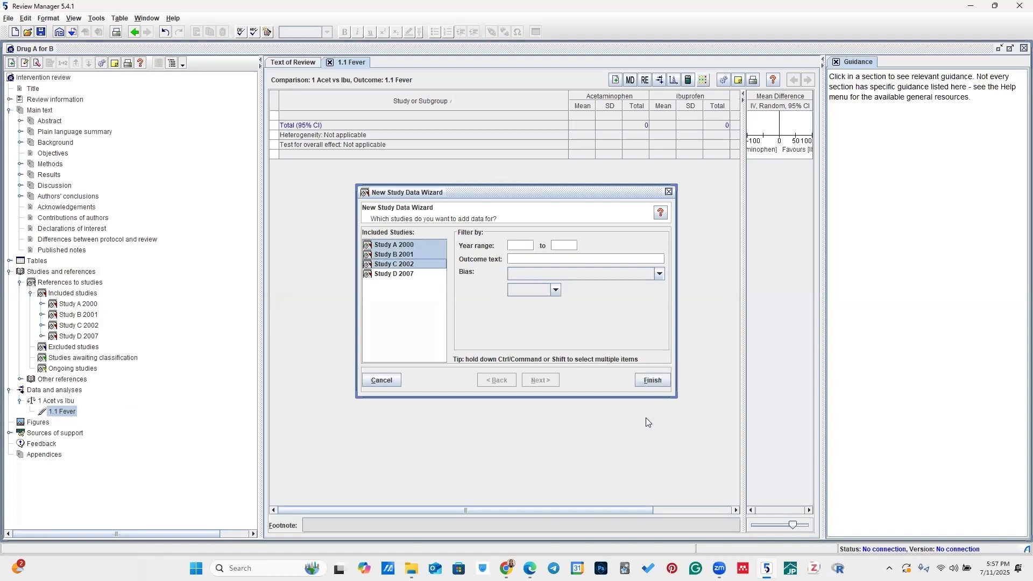
{"action": "left_click", "coordinate": [652, 381]}
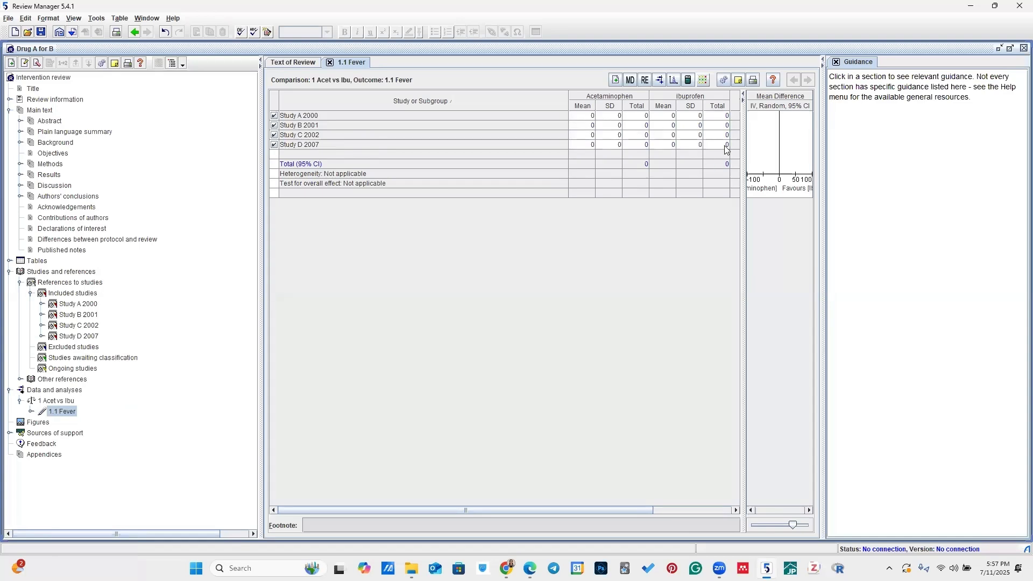
- Switch to the Fever sheet in Google Sheets and examine the extracted values, especially Study C's acetaminophen SD entry
{"action": "left_click", "coordinate": [996, 6]}
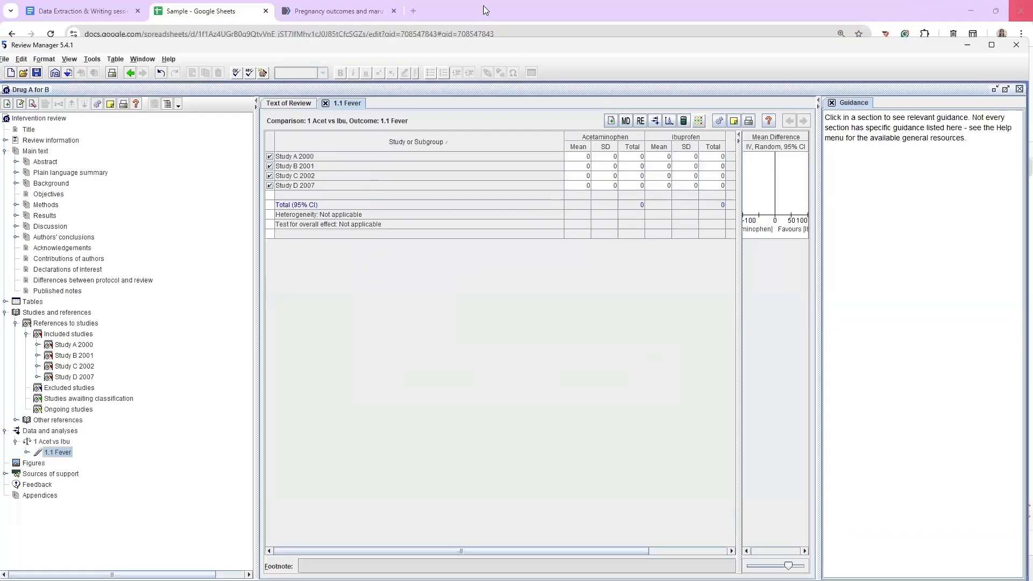
{"action": "key", "text": "alt+Tab"}
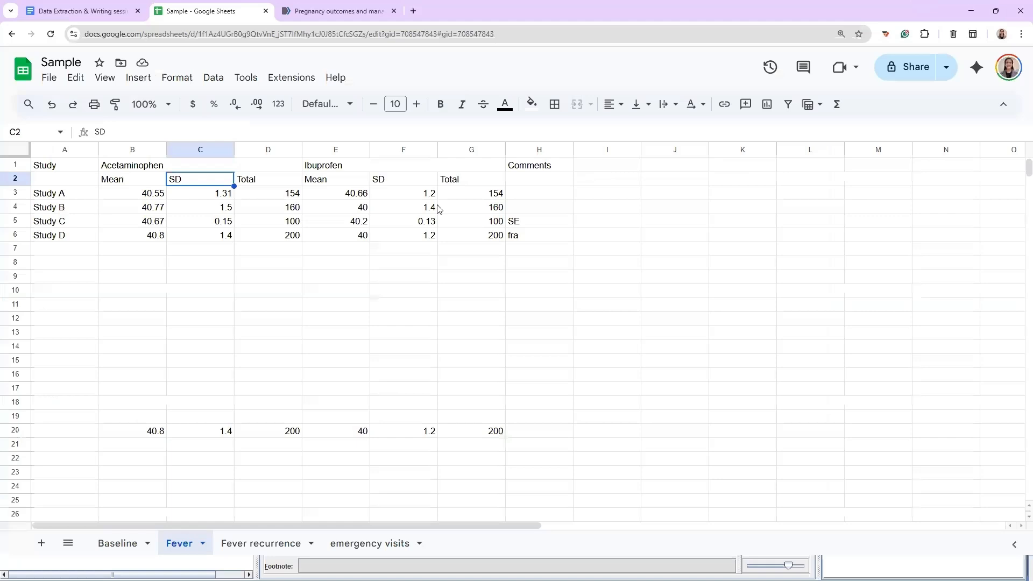
{"action": "left_click_drag", "start_coordinate": [132, 193], "coordinate": [434, 235]}
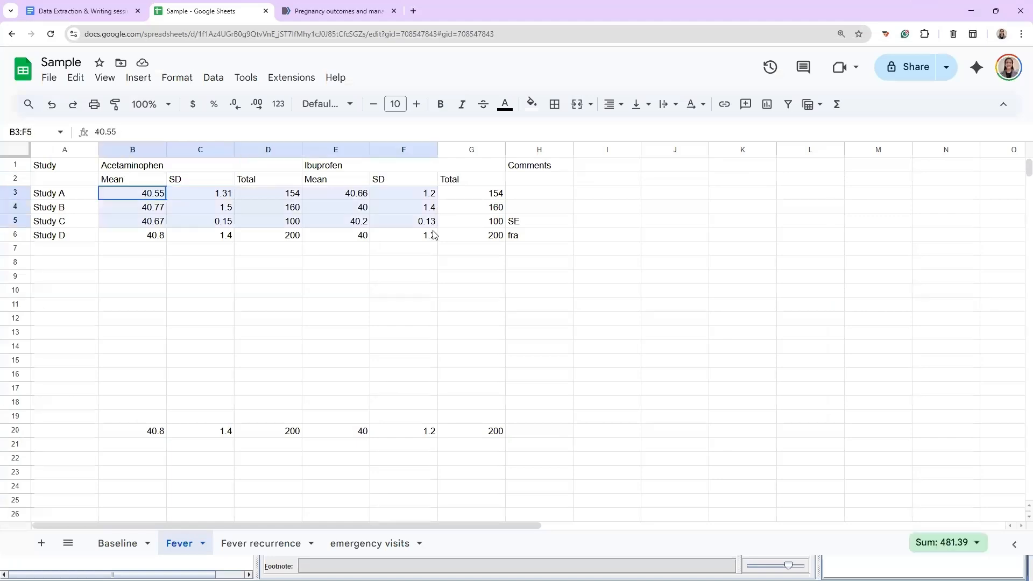
{"action": "left_click", "coordinate": [310, 332]}
{"action": "left_click", "coordinate": [208, 224]}
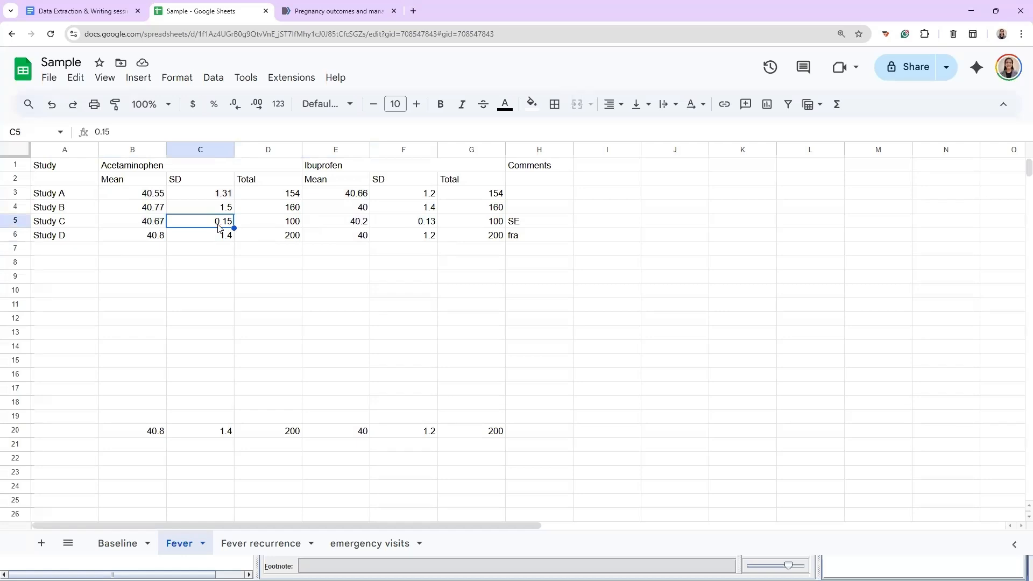
- Shrink the browser window, return to Review Manager and open the Fever outcome's calculator, ready to enter the acetaminophen mean
{"action": "left_click", "coordinate": [992, 10]}
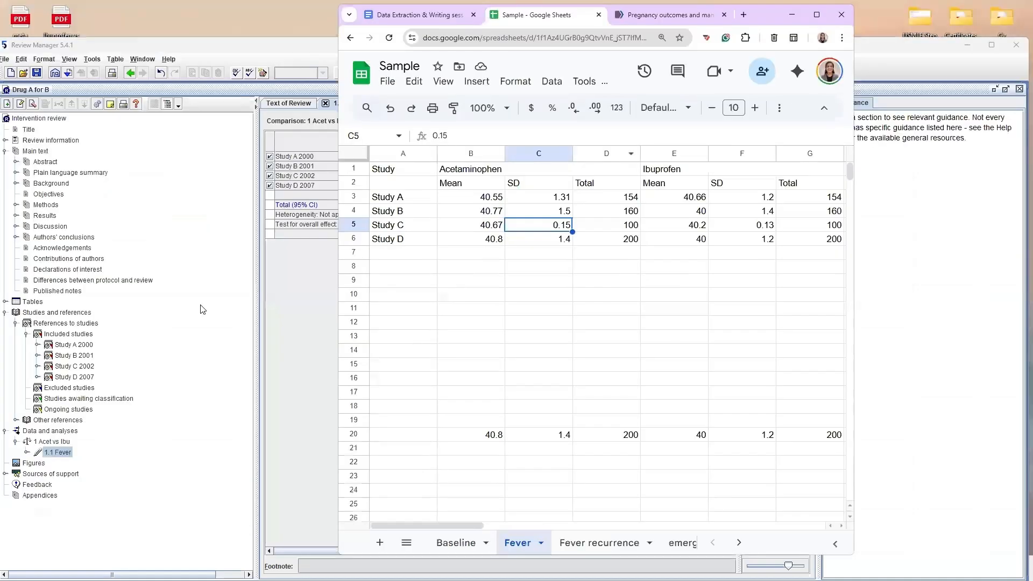
{"action": "left_click", "coordinate": [291, 280]}
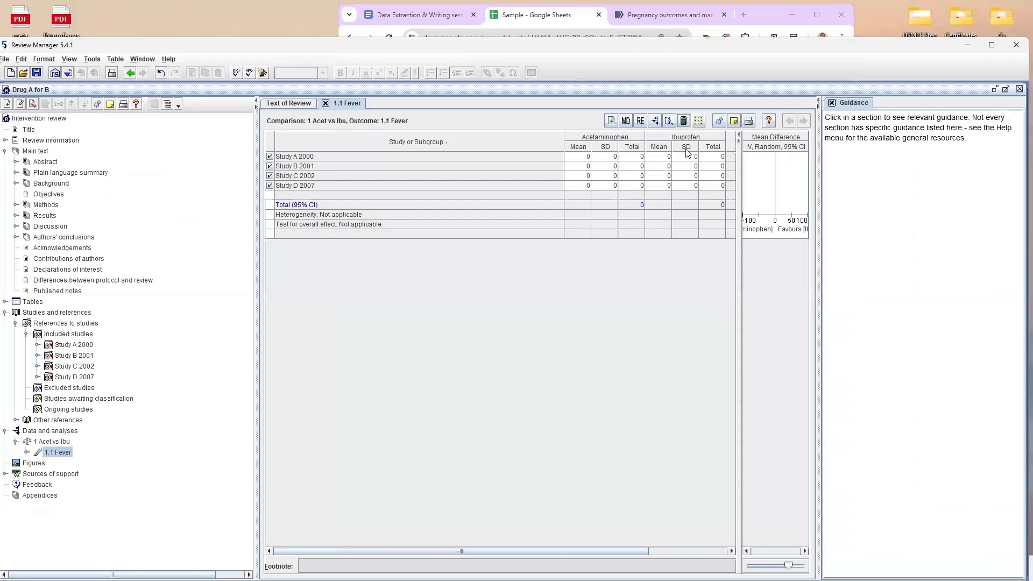
{"action": "left_click", "coordinate": [684, 121]}
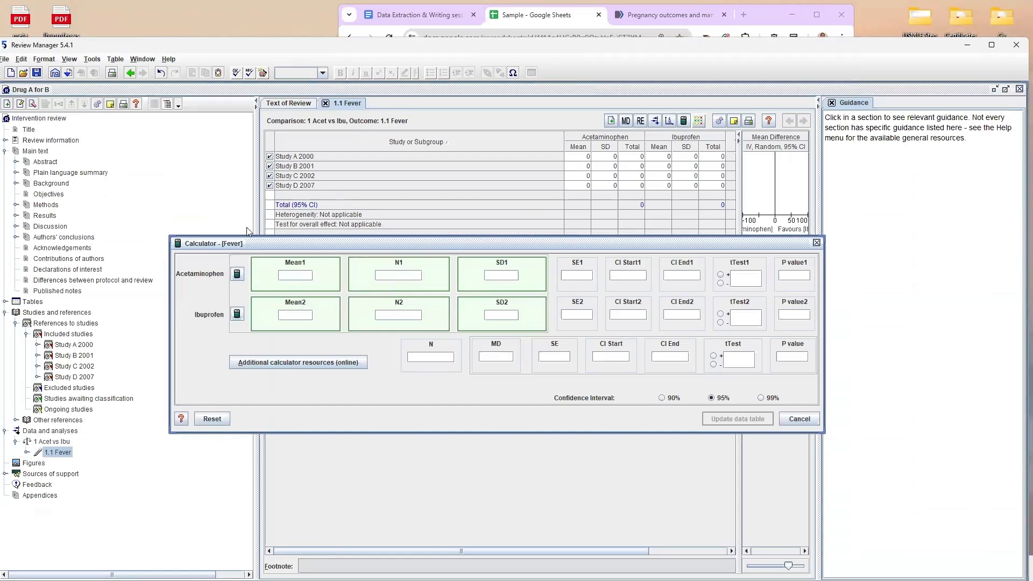
{"action": "left_click", "coordinate": [302, 272]}
- Narrow the Review Manager window to about a third of the screen width and minimize it to uncover the spreadsheet
{"action": "left_click", "coordinate": [996, 44]}
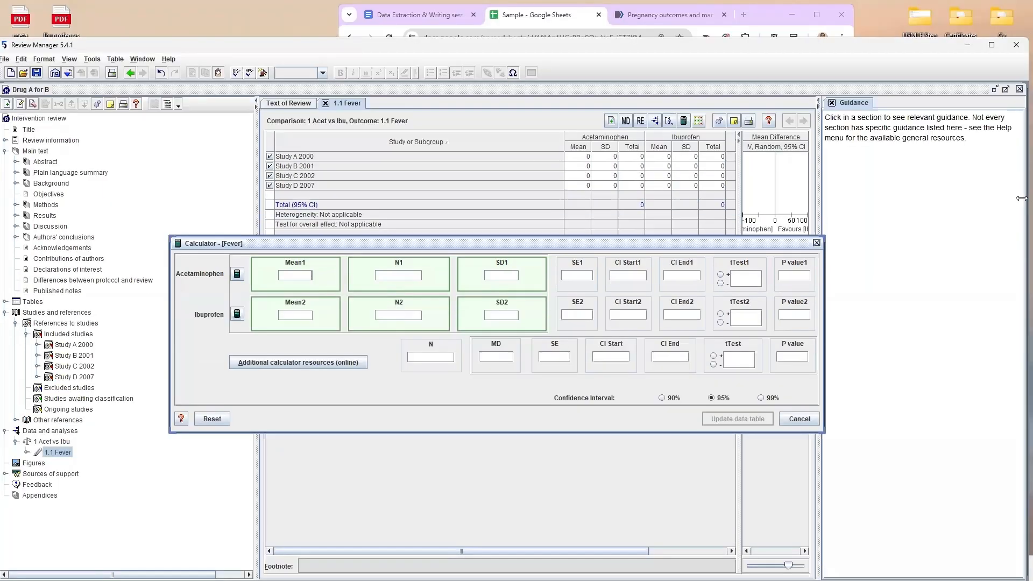
{"action": "left_click_drag", "start_coordinate": [1021, 198], "coordinate": [346, 254]}
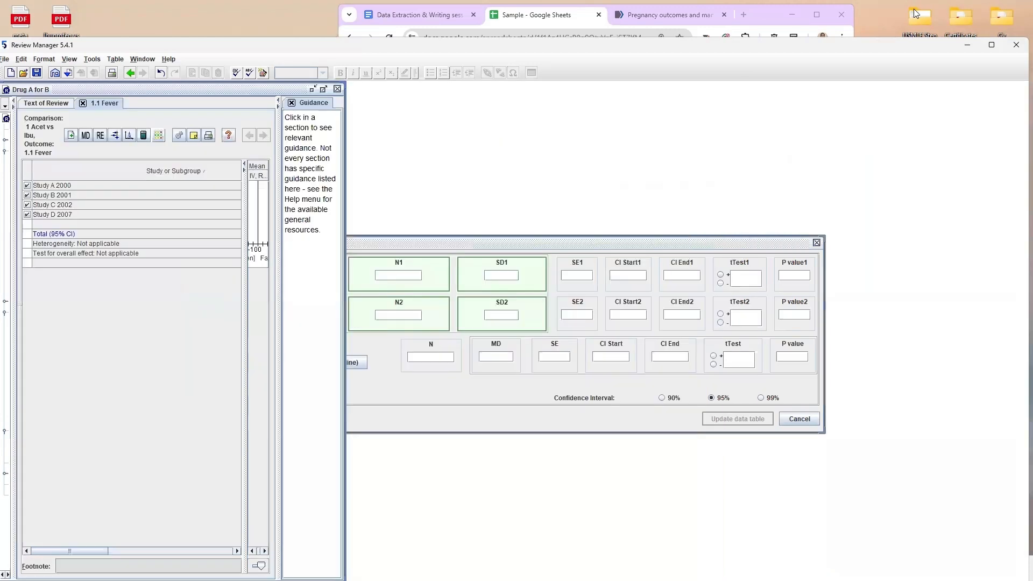
{"action": "left_click", "coordinate": [962, 42]}
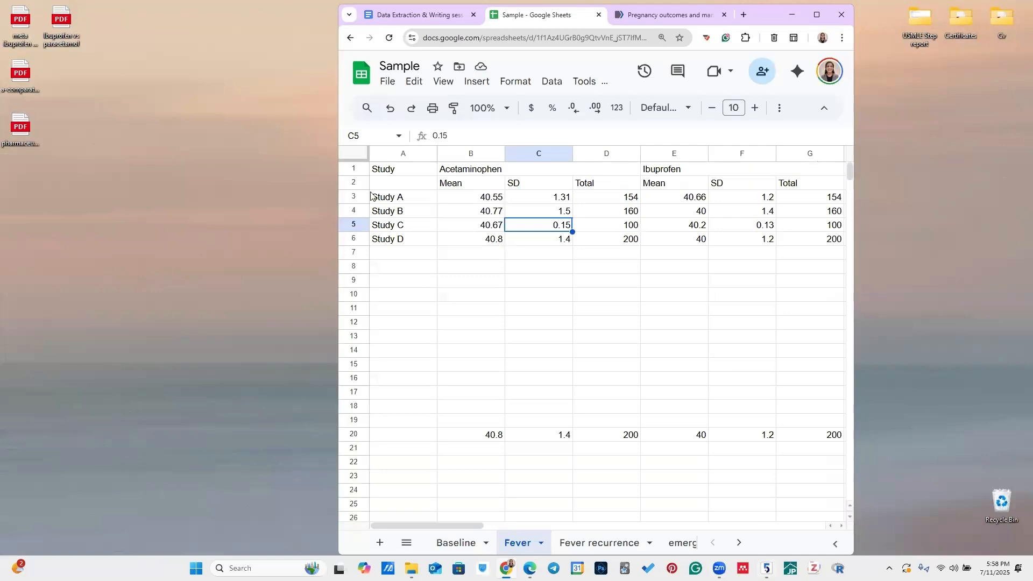
- Return to Review Manager and calculate Study C's acetaminophen SD from mean 40.67, N 100 and SE 0.15 in the Fever calculator
{"action": "left_click", "coordinate": [767, 569]}
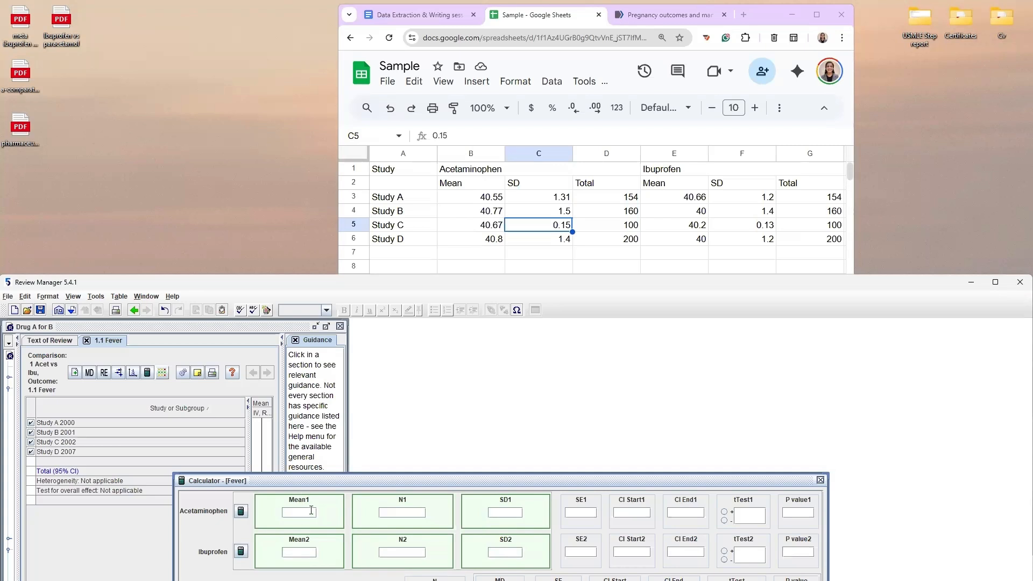
{"action": "type", "text": "40.67"}
{"action": "left_click", "coordinate": [406, 508]}
{"action": "type", "text": "100"}
{"action": "left_click", "coordinate": [578, 512]}
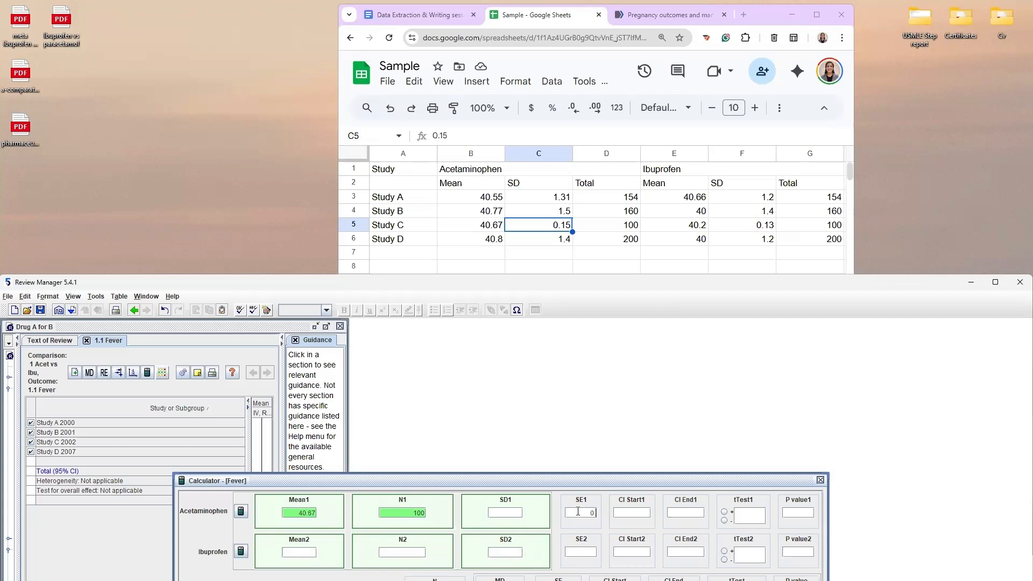
{"action": "type", "text": "0.15"}
{"action": "left_click", "coordinate": [406, 514]}
{"action": "left_click", "coordinate": [289, 509]}
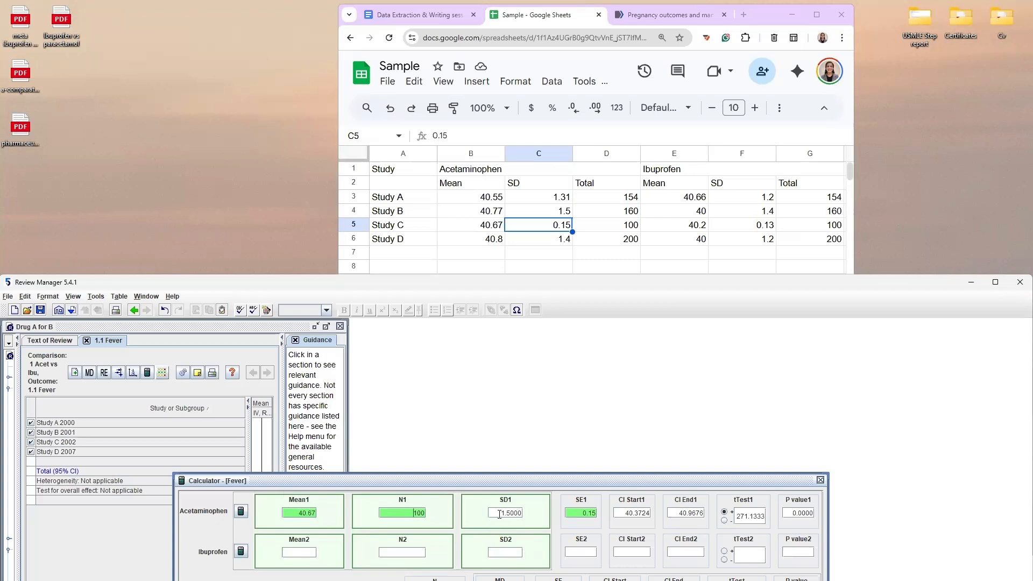
{"action": "left_click_drag", "start_coordinate": [500, 514], "coordinate": [511, 514]}
- In the Fever sheet, set Study C's SD to 1.5 for acetaminophen and 1.3 for ibuprofen
{"action": "left_click", "coordinate": [564, 226]}
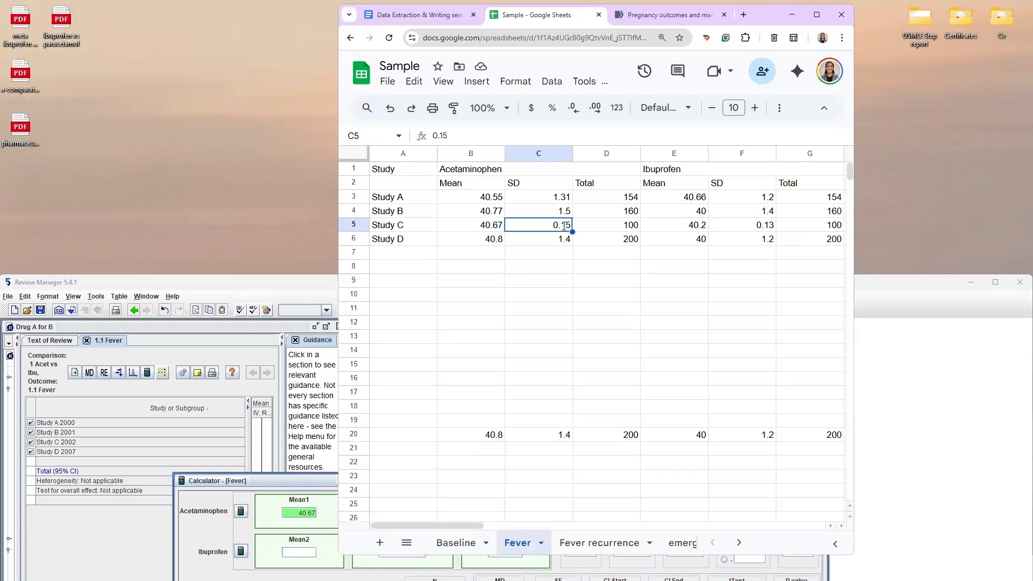
{"action": "double_click", "coordinate": [564, 226]}
{"action": "type", "text": "1"}
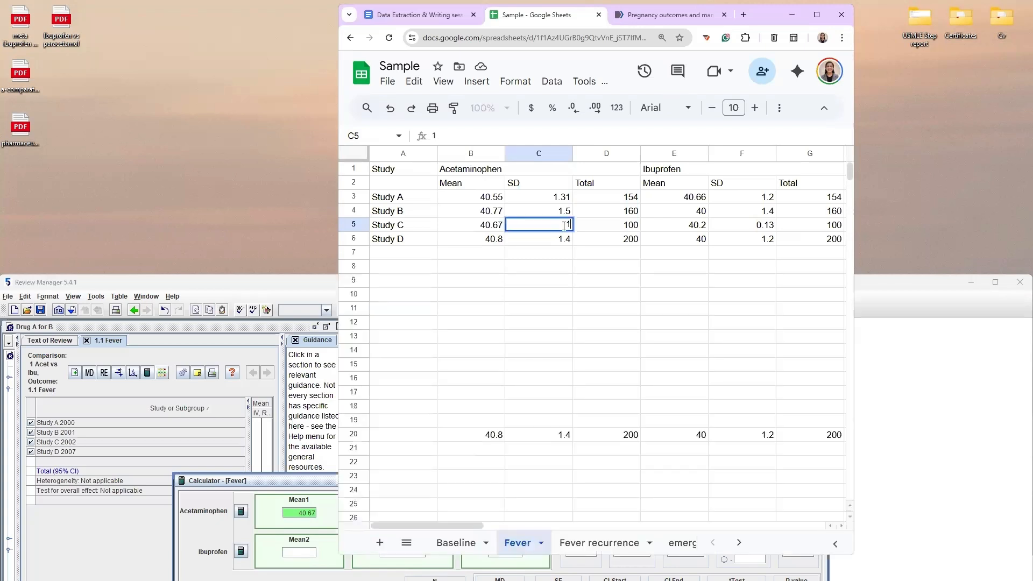
{"action": "type", "text": ".5"}
{"action": "left_click", "coordinate": [760, 228]}
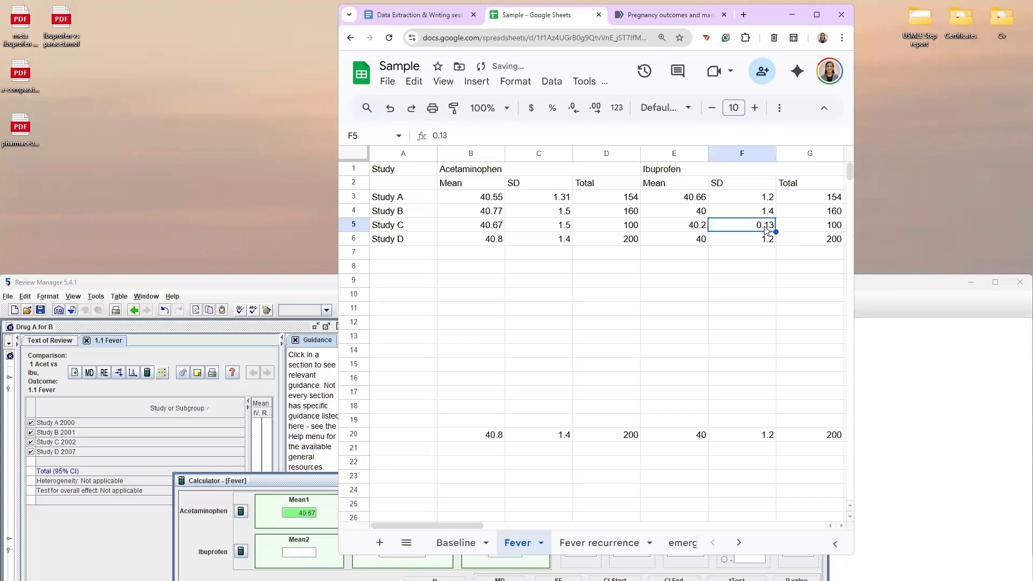
{"action": "double_click", "coordinate": [767, 225]}
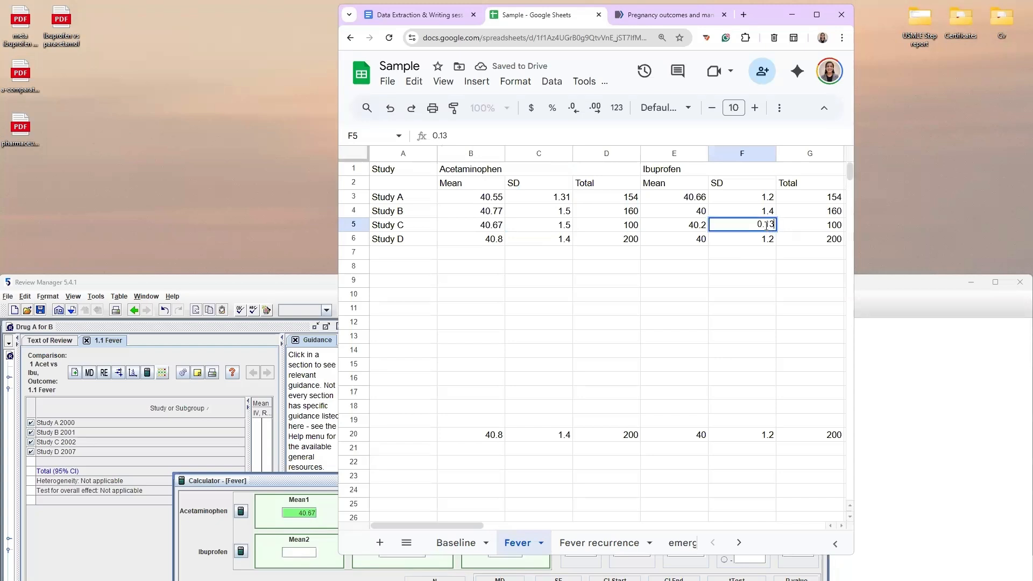
{"action": "double_click", "coordinate": [767, 226]}
{"action": "type", "text": "1.3"}
{"action": "left_click", "coordinate": [674, 351]}
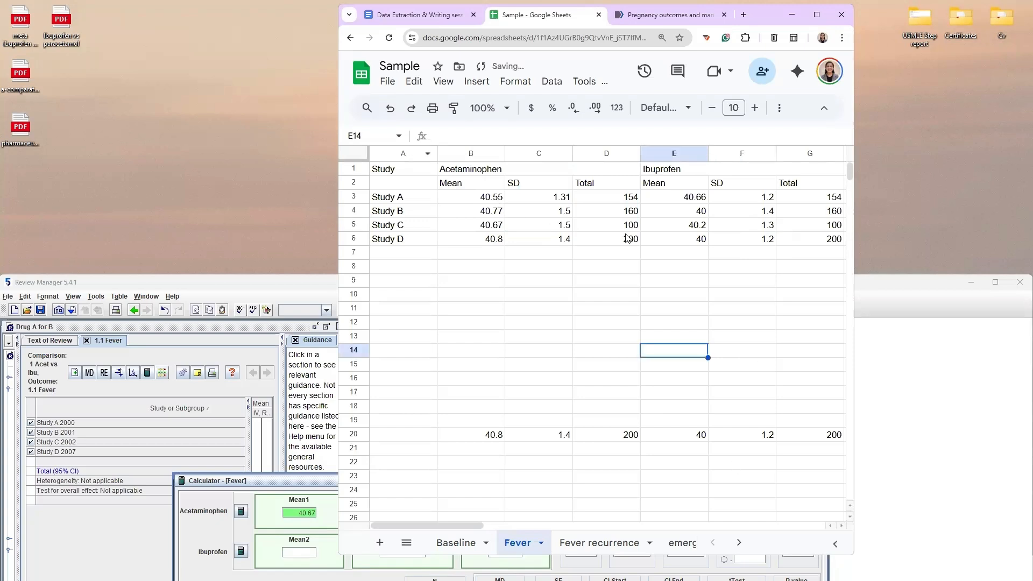
- Copy the values of all four studies (B3:G6) from the sheet and paste them into Review Manager's Fever outcome table, widening the review window
{"action": "left_click_drag", "start_coordinate": [471, 197], "coordinate": [784, 239]}
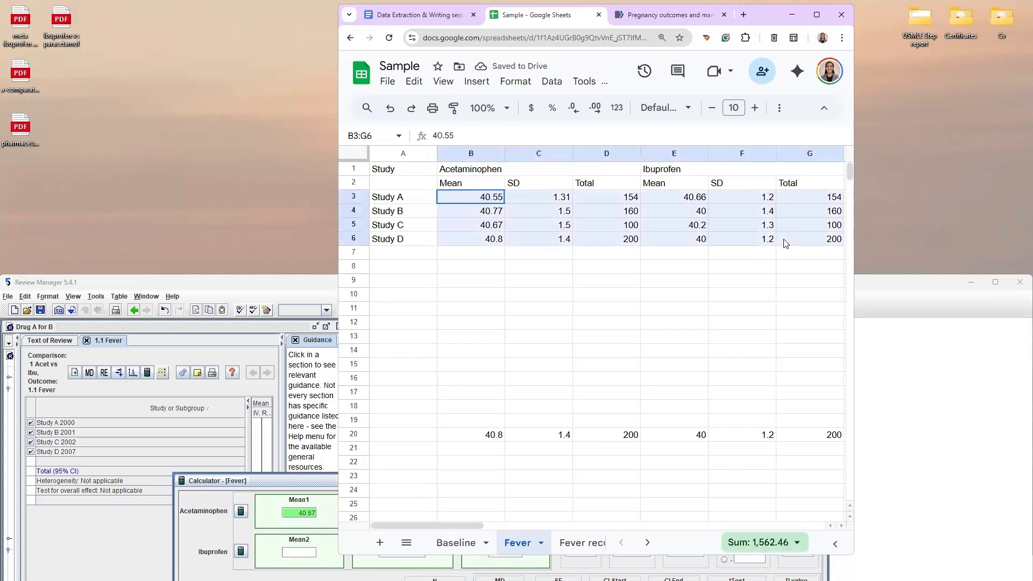
{"action": "key", "text": "ctrl+c"}
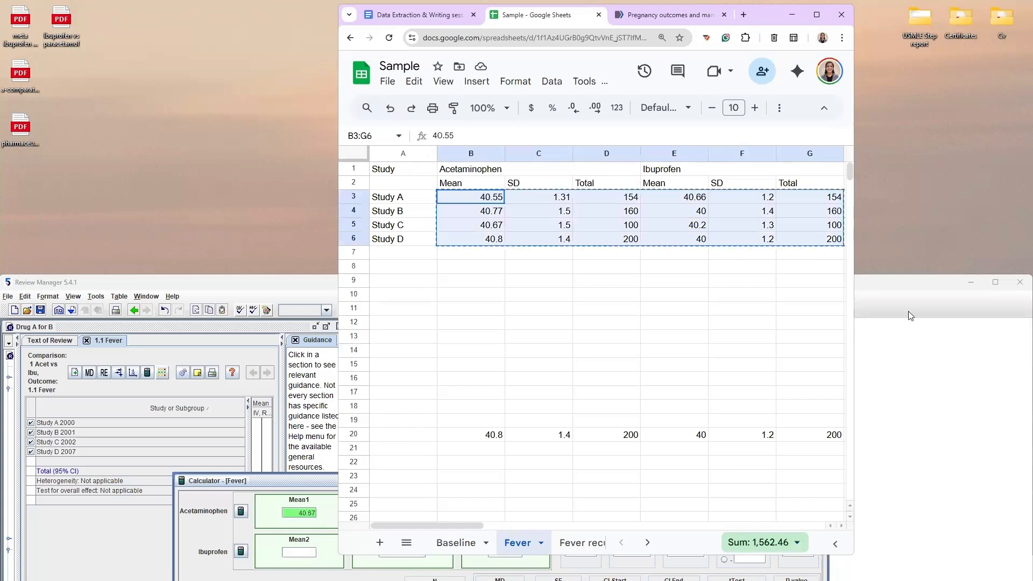
{"action": "left_click", "coordinate": [959, 295]}
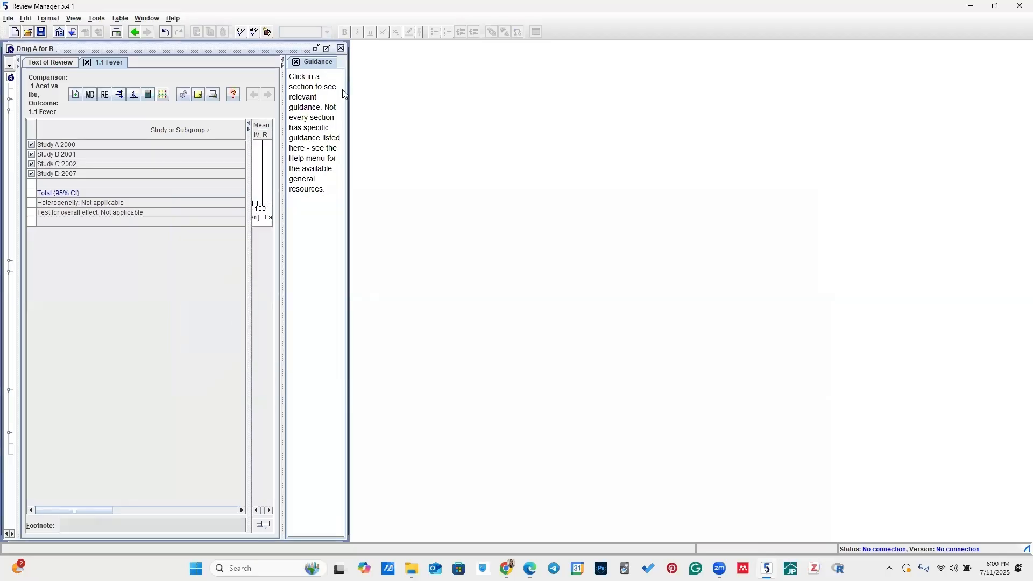
{"action": "left_click_drag", "start_coordinate": [350, 89], "coordinate": [1032, 226]}
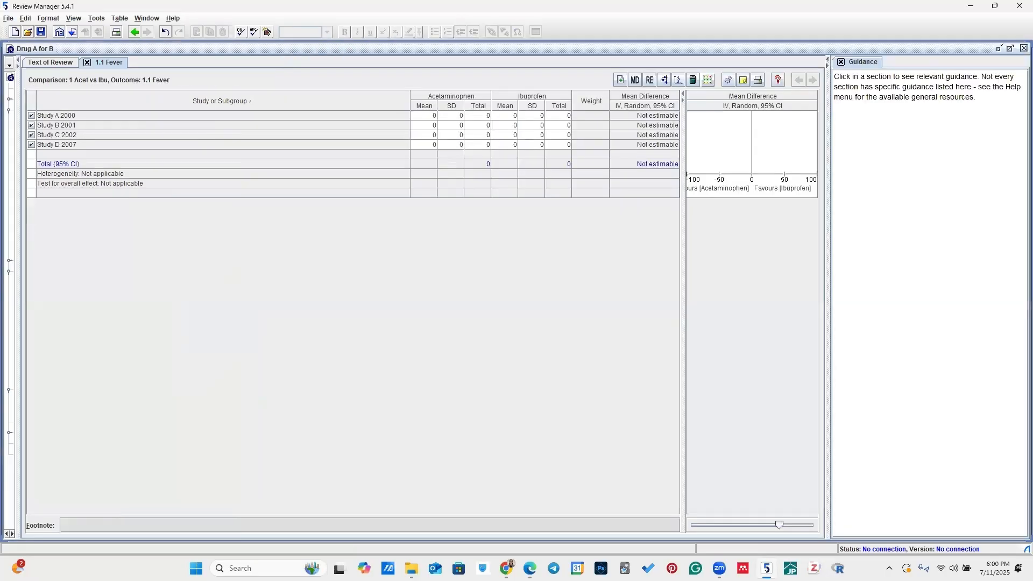
{"action": "left_click", "coordinate": [430, 116]}
{"action": "left_click", "coordinate": [562, 143], "text": "shift"}
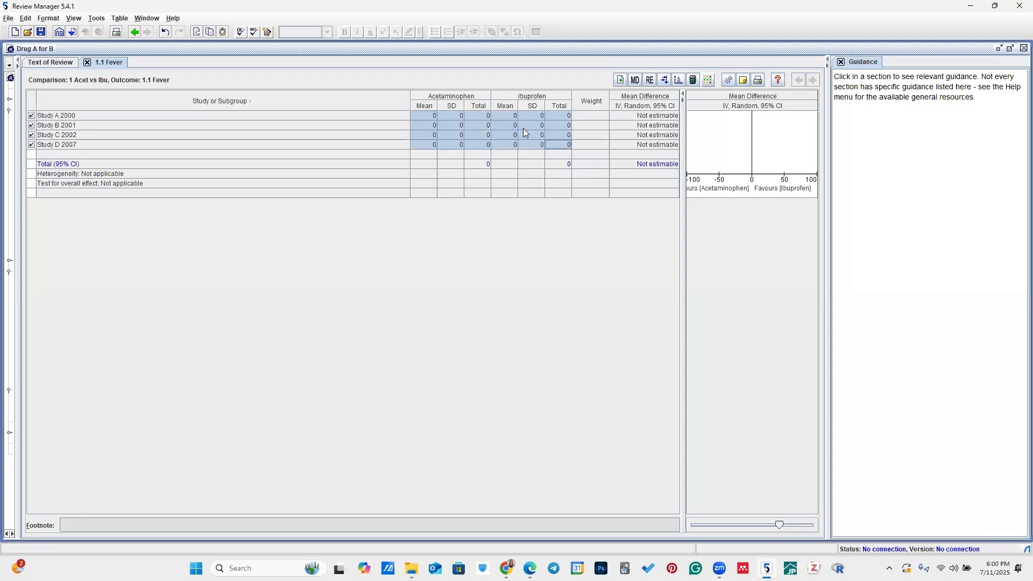
{"action": "key", "text": "ctrl+v"}
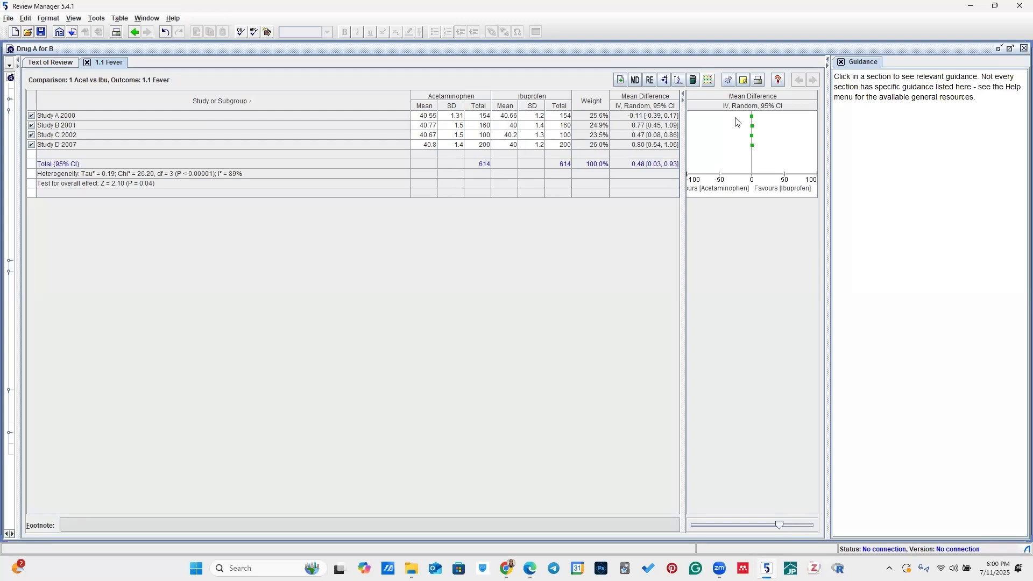
- Preview the Fever forest plot at the -100 to 100 scale, trying a narrower graph scale in between
{"action": "left_click", "coordinate": [667, 80]}
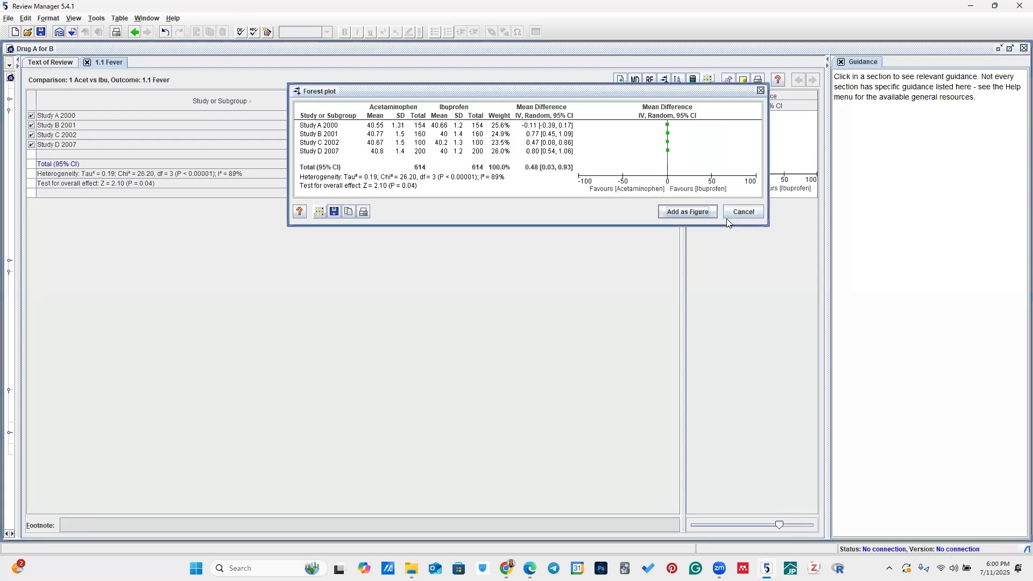
{"action": "left_click", "coordinate": [749, 211]}
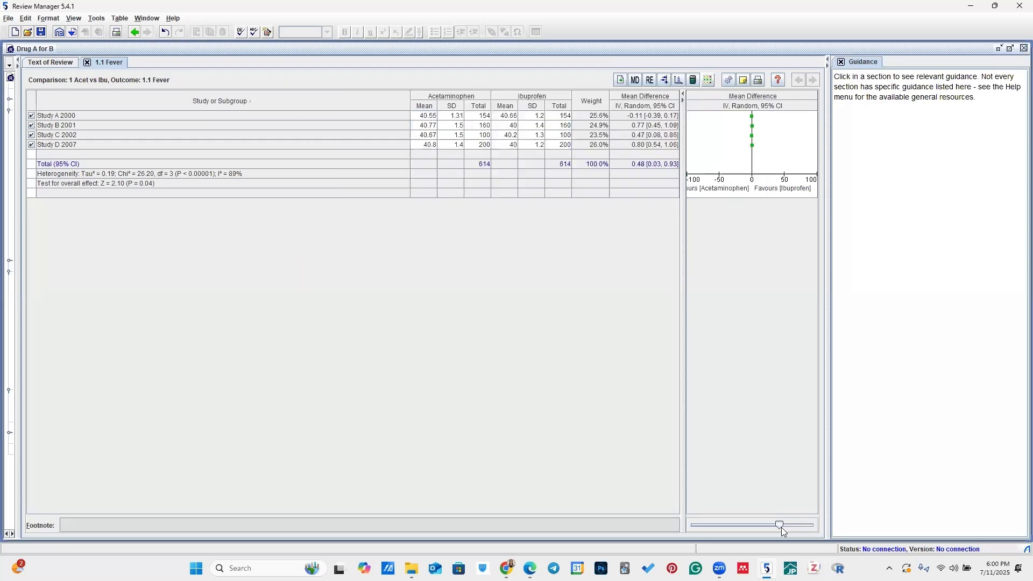
{"action": "left_click_drag", "start_coordinate": [785, 526], "coordinate": [742, 519]}
{"action": "left_click_drag", "start_coordinate": [733, 526], "coordinate": [781, 526]}
{"action": "left_click", "coordinate": [667, 80]}
{"action": "left_click", "coordinate": [747, 212]}
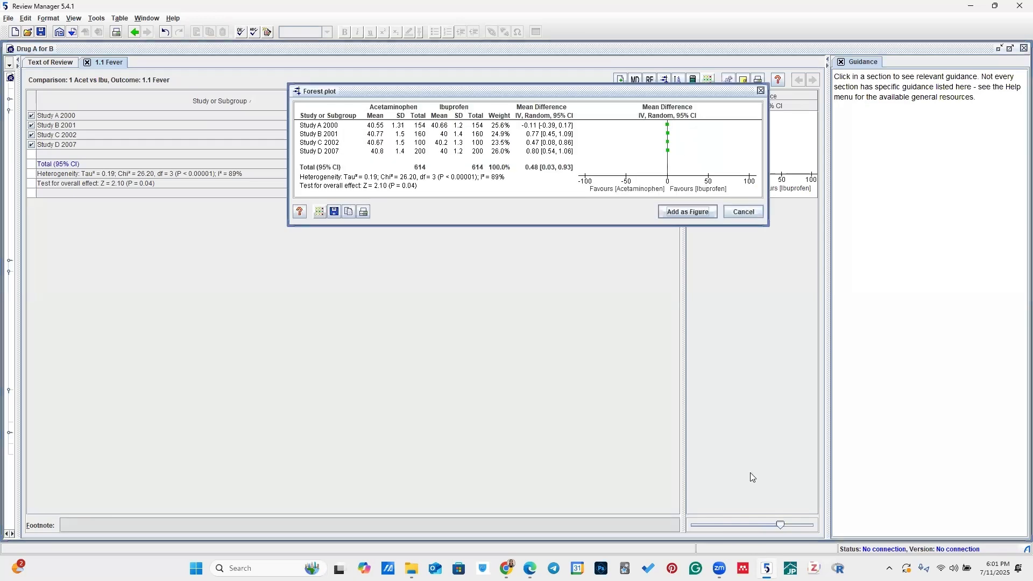
- Narrow the Fever graph scale to about -0.1 to 0.1 and preview the forest plot
{"action": "left_click_drag", "start_coordinate": [753, 528], "coordinate": [699, 532]}
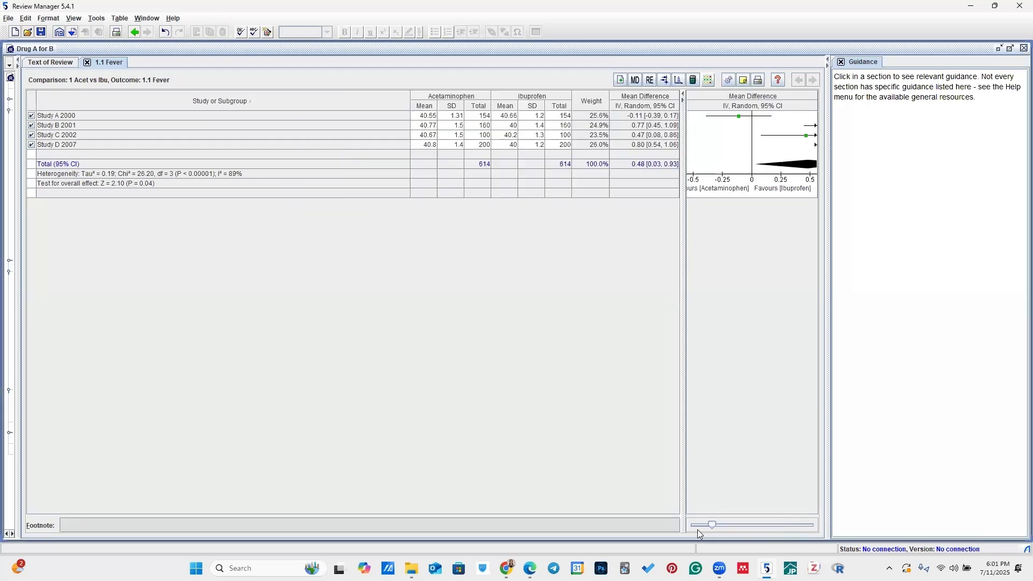
{"action": "left_click", "coordinate": [664, 81]}
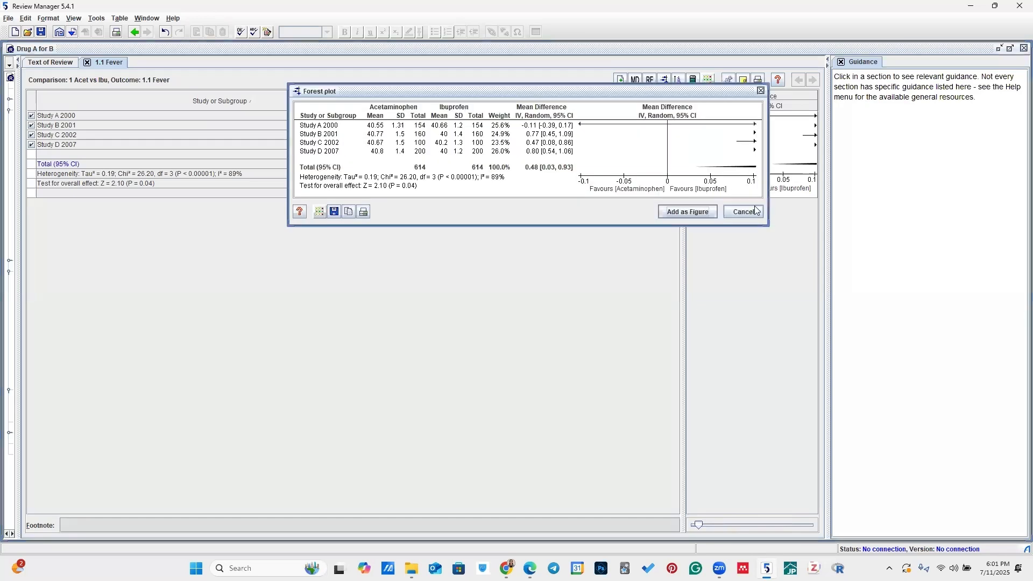
{"action": "left_click", "coordinate": [755, 211]}
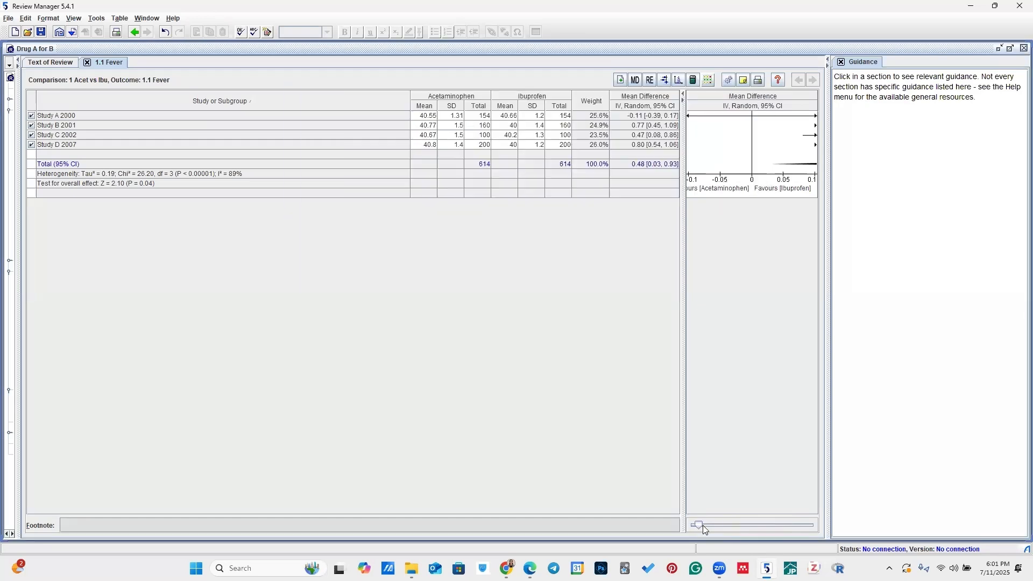
- Widen the Fever graph scale to about -2 to 2 and preview the forest plot
{"action": "left_click", "coordinate": [723, 525]}
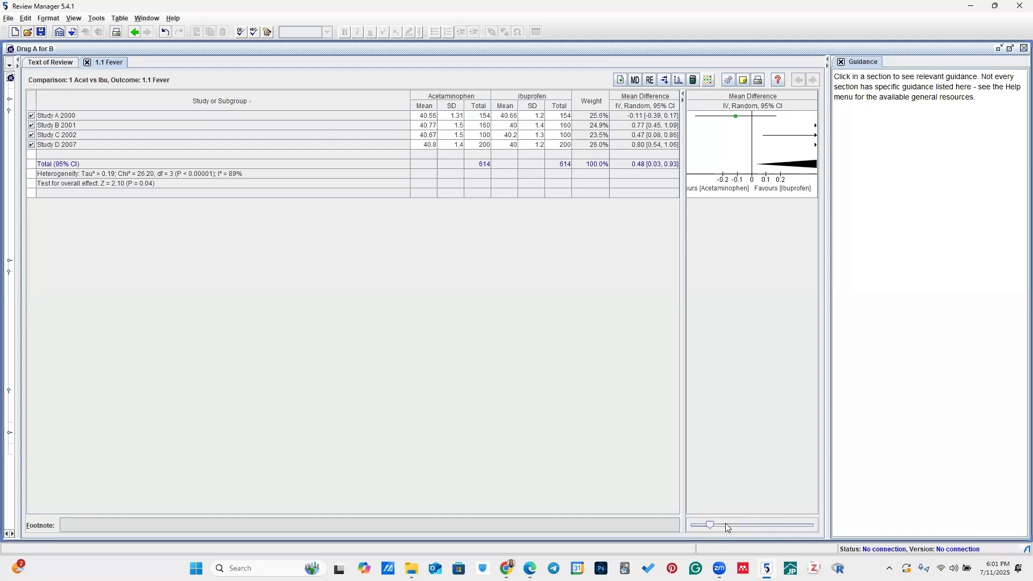
{"action": "left_click", "coordinate": [737, 525]}
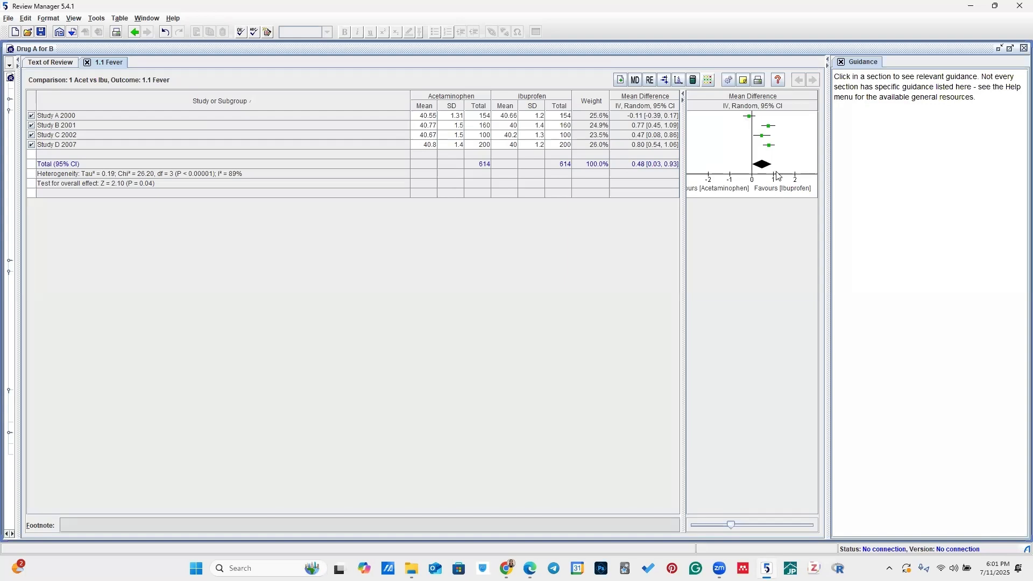
{"action": "left_click", "coordinate": [666, 81]}
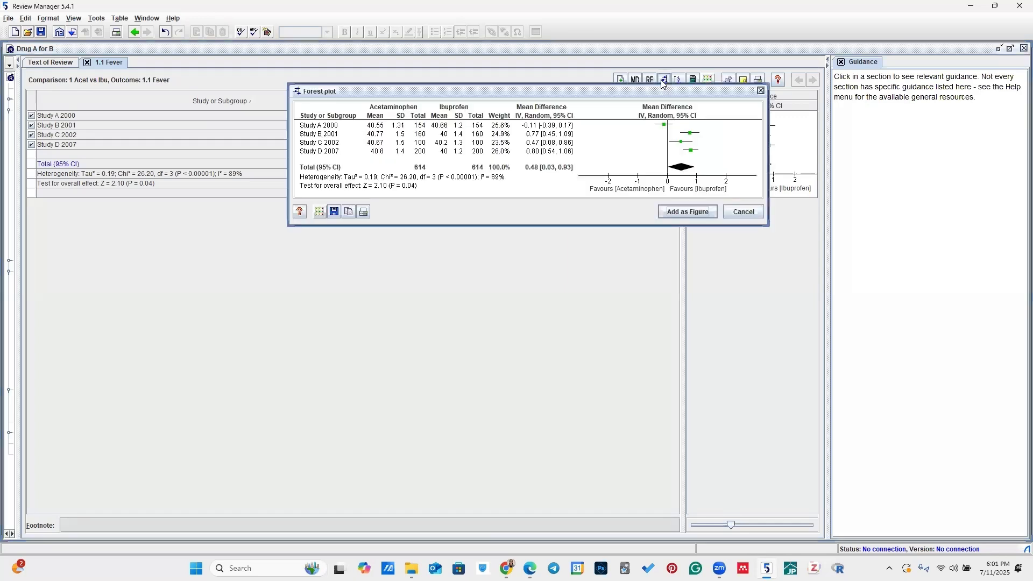
{"action": "key", "text": "Escape"}
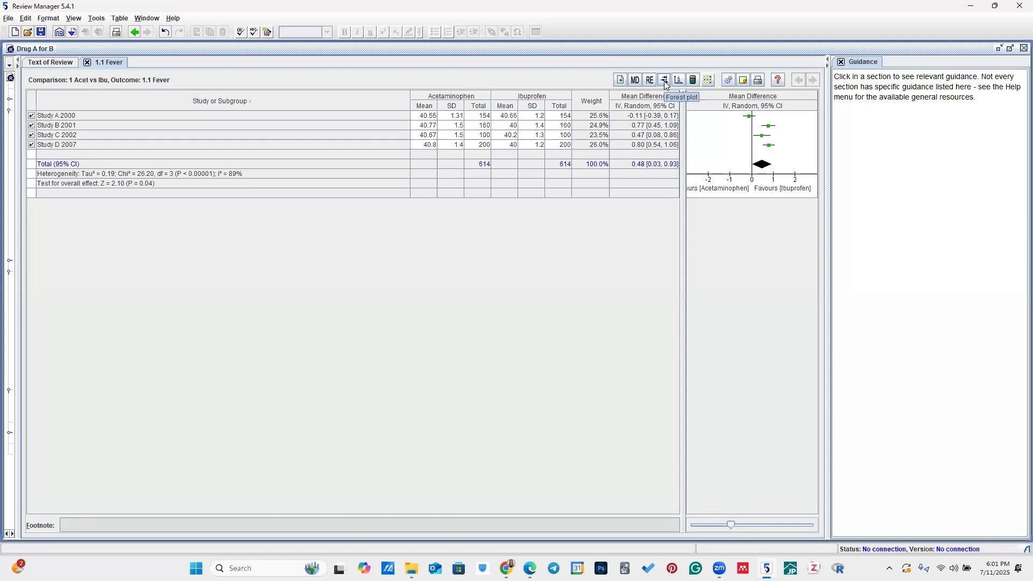
{"action": "left_click", "coordinate": [666, 80]}
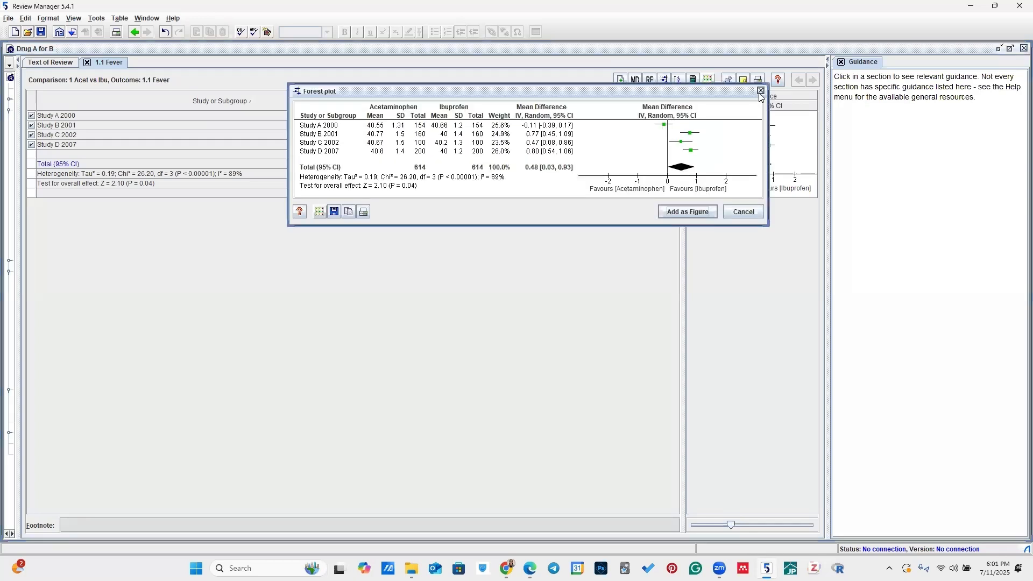
{"action": "key", "text": "Escape"}
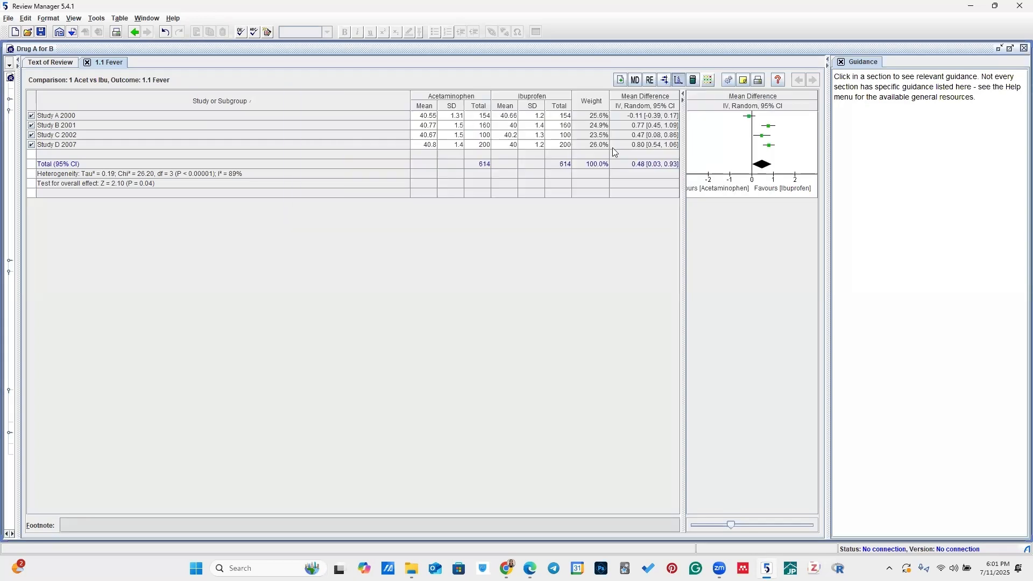
{"action": "left_click", "coordinate": [618, 88]}
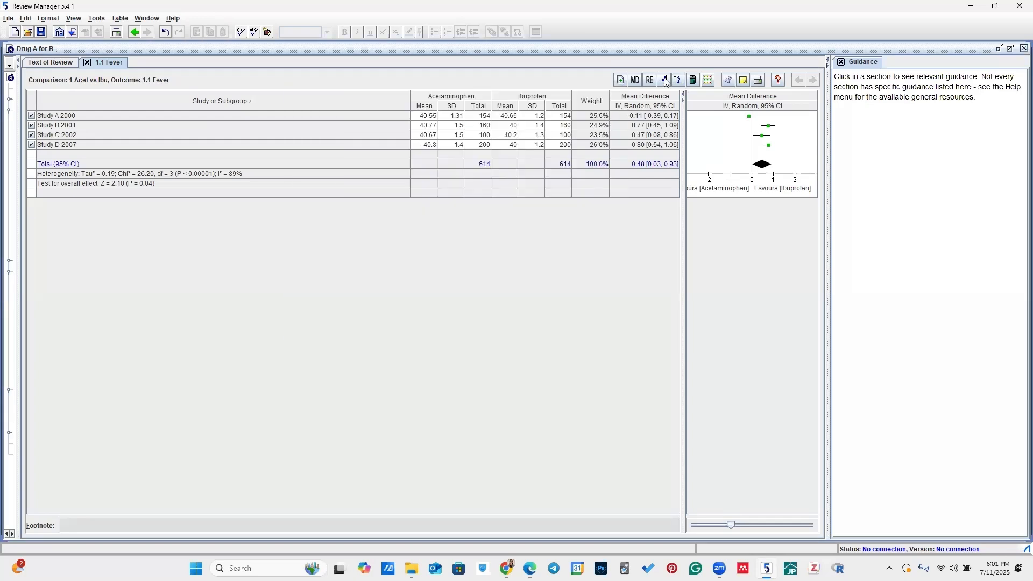
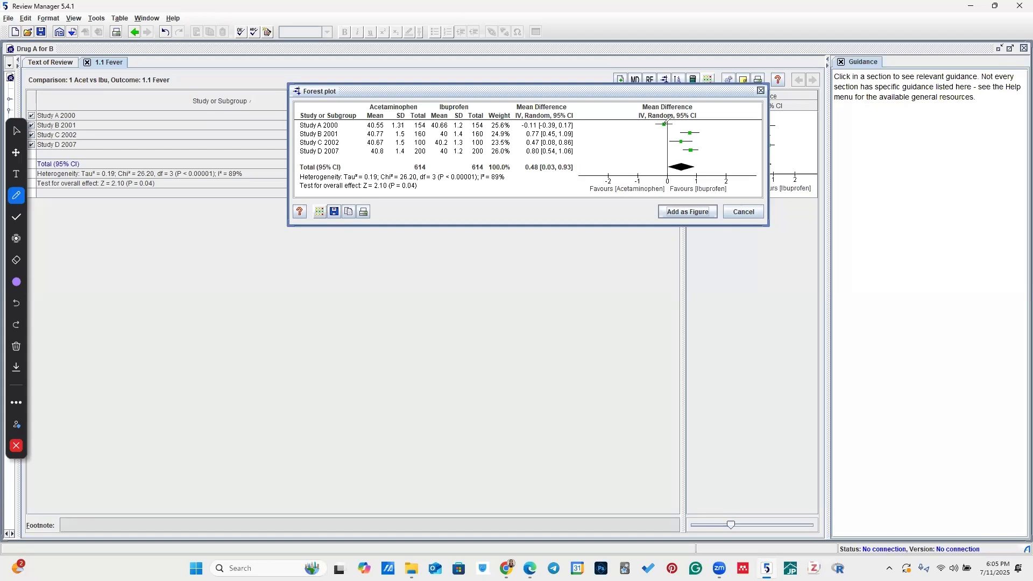
- Mark the forest plot's line of no effect, Mean Difference heading, pooled estimate, overall P value and I² with the annotation pen
{"action": "left_click_drag", "start_coordinate": [664, 124], "coordinate": [663, 177]}
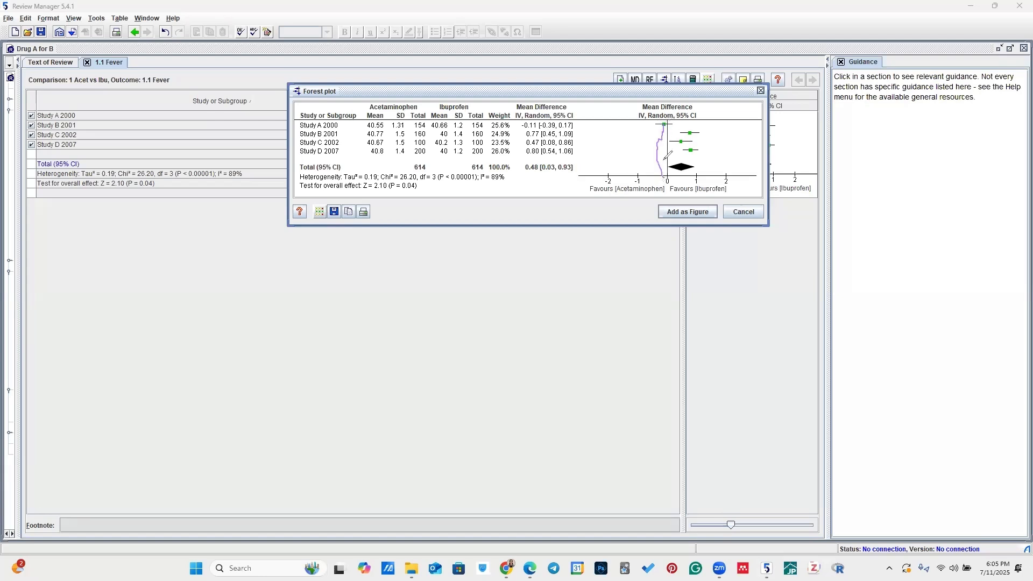
{"action": "left_click_drag", "start_coordinate": [662, 140], "coordinate": [664, 175]}
{"action": "mouse_move", "coordinate": [639, 107]}
{"action": "left_mouse_down"}
{"action": "mouse_move", "coordinate": [700, 100]}
{"action": "mouse_move", "coordinate": [693, 106]}
{"action": "left_mouse_up"}
{"action": "mouse_move", "coordinate": [665, 177]}
{"action": "left_mouse_down"}
{"action": "mouse_move", "coordinate": [666, 186]}
{"action": "mouse_move", "coordinate": [672, 179]}
{"action": "left_mouse_up"}
{"action": "left_click_drag", "start_coordinate": [711, 194], "coordinate": [696, 196]}
{"action": "left_click_drag", "start_coordinate": [526, 174], "coordinate": [569, 174]}
{"action": "left_click_drag", "start_coordinate": [401, 191], "coordinate": [413, 190]}
{"action": "left_click_drag", "start_coordinate": [544, 191], "coordinate": [543, 185]}
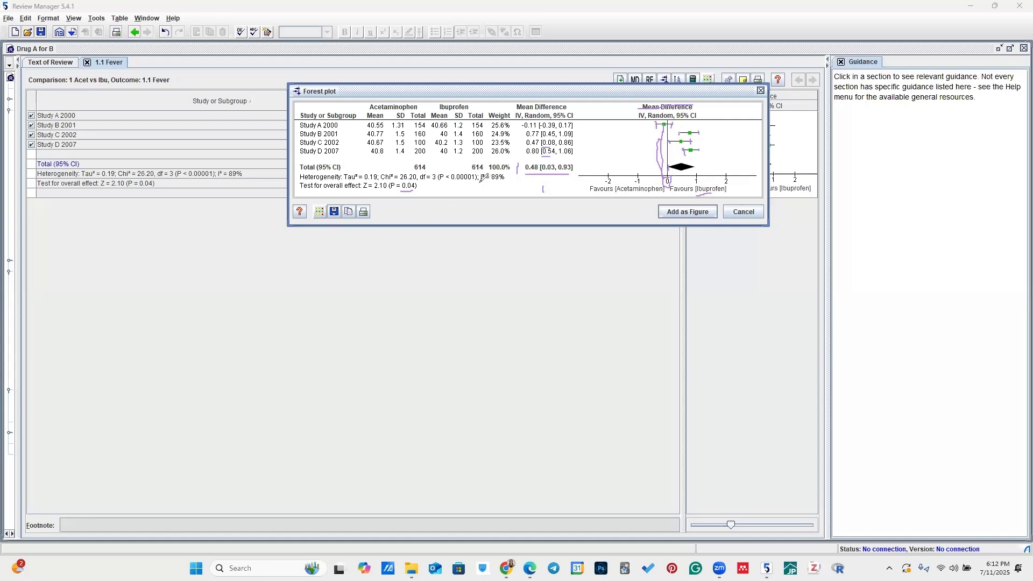
{"action": "left_click_drag", "start_coordinate": [481, 183], "coordinate": [506, 181]}
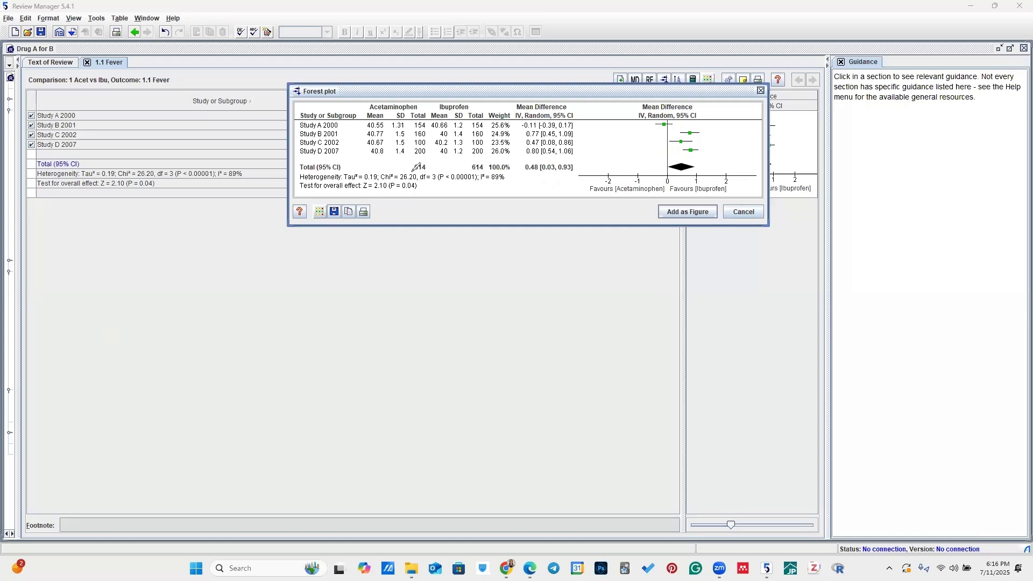
- Underline the forest plot's participant total, pooled effect, I², P value and Mean Difference heading, and close the plot
{"action": "left_click_drag", "start_coordinate": [411, 172], "coordinate": [422, 172]}
{"action": "left_click_drag", "start_coordinate": [558, 174], "coordinate": [528, 174]}
{"action": "left_click_drag", "start_coordinate": [484, 183], "coordinate": [504, 183]}
{"action": "left_click_drag", "start_coordinate": [390, 190], "coordinate": [415, 190]}
{"action": "left_click_drag", "start_coordinate": [637, 106], "coordinate": [702, 108]}
{"action": "left_click_drag", "start_coordinate": [632, 128], "coordinate": [636, 123]}
{"action": "left_click", "coordinate": [753, 215]}
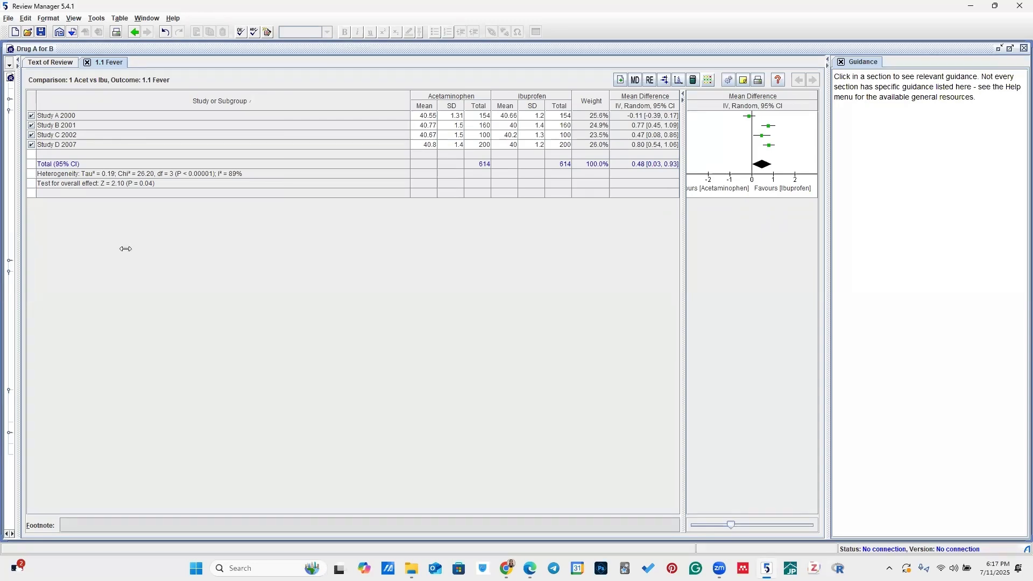
- Widen the review outline and exclude Study A 2000 from the Fever analysis to check the pooled result without it
{"action": "left_click_drag", "start_coordinate": [18, 249], "coordinate": [126, 249]}
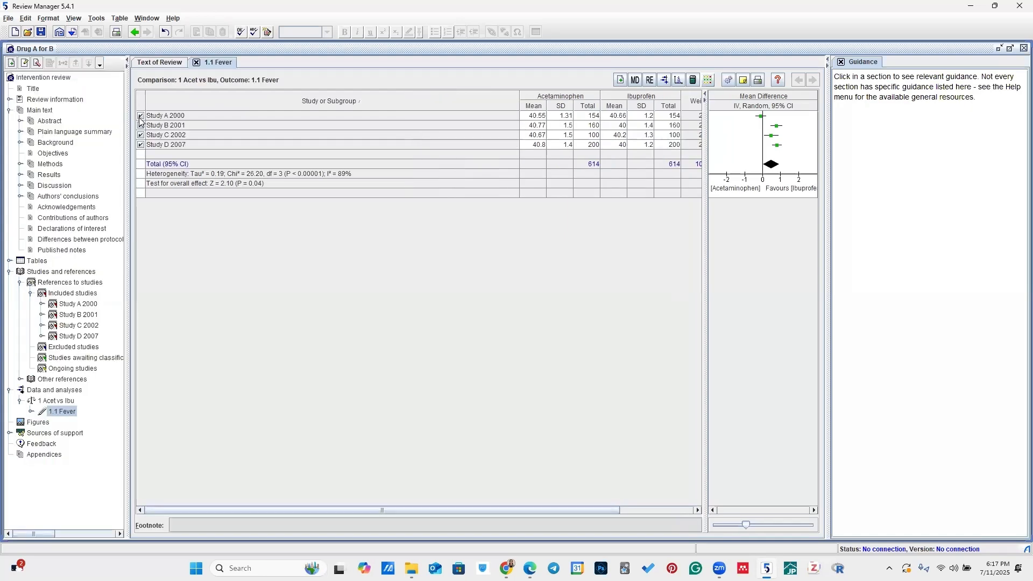
{"action": "left_click", "coordinate": [141, 117]}
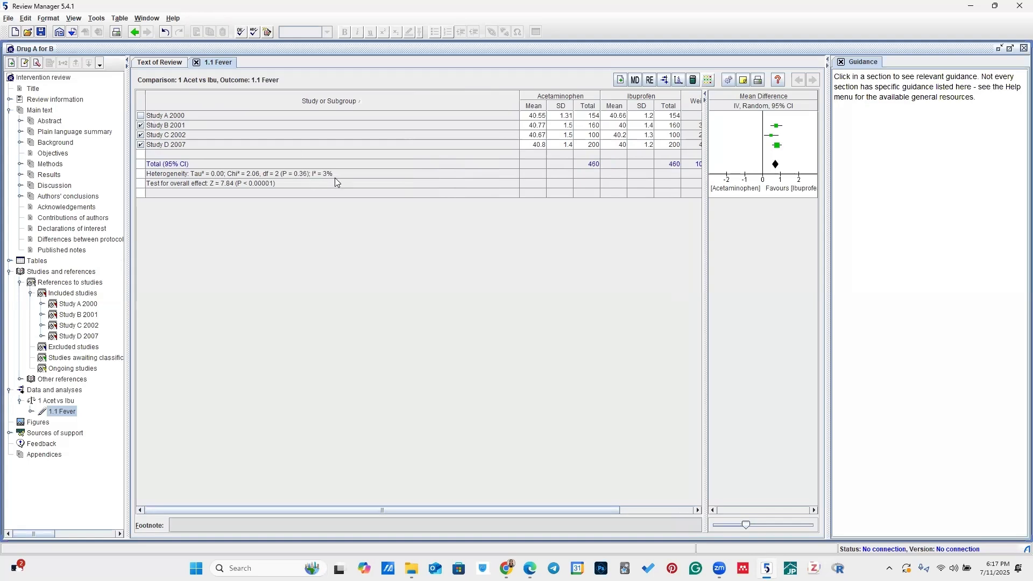
{"action": "left_click_drag", "start_coordinate": [577, 513], "coordinate": [652, 513]}
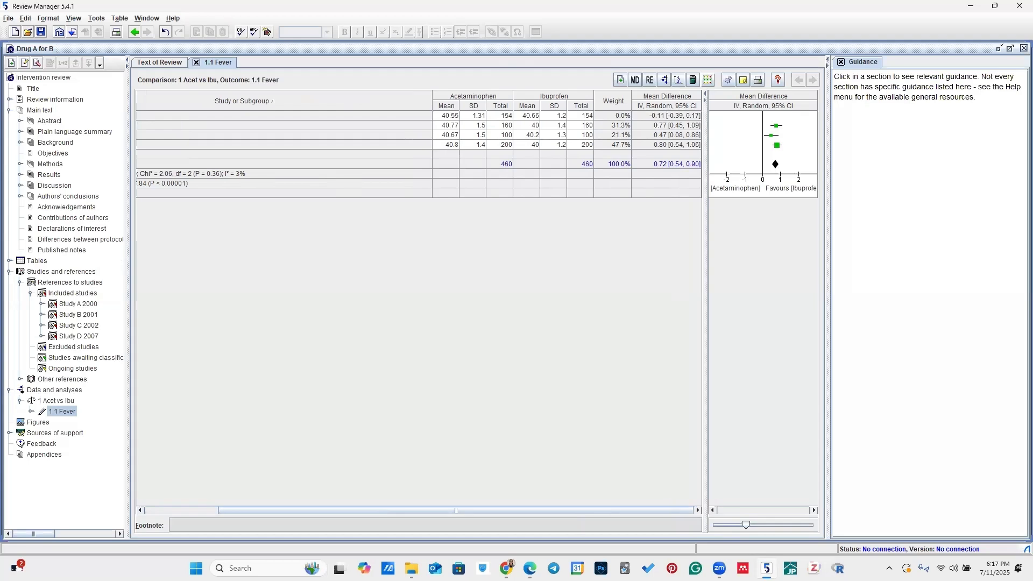
- Preview the Fever forest plot with Study A 2000 excluded, and close it
{"action": "left_click", "coordinate": [669, 80]}
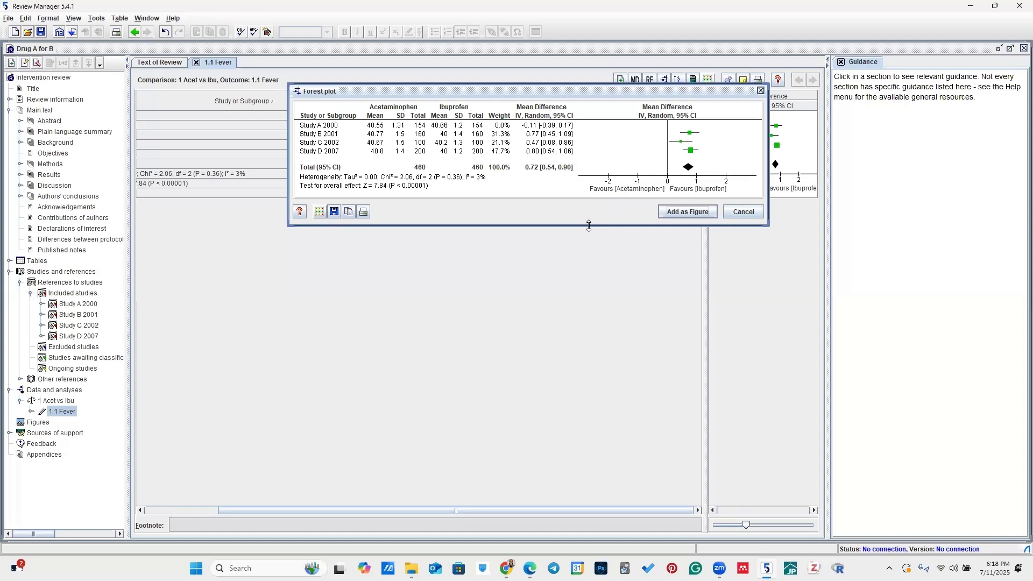
{"action": "left_click", "coordinate": [756, 214]}
{"action": "left_click_drag", "start_coordinate": [554, 511], "coordinate": [416, 515]}
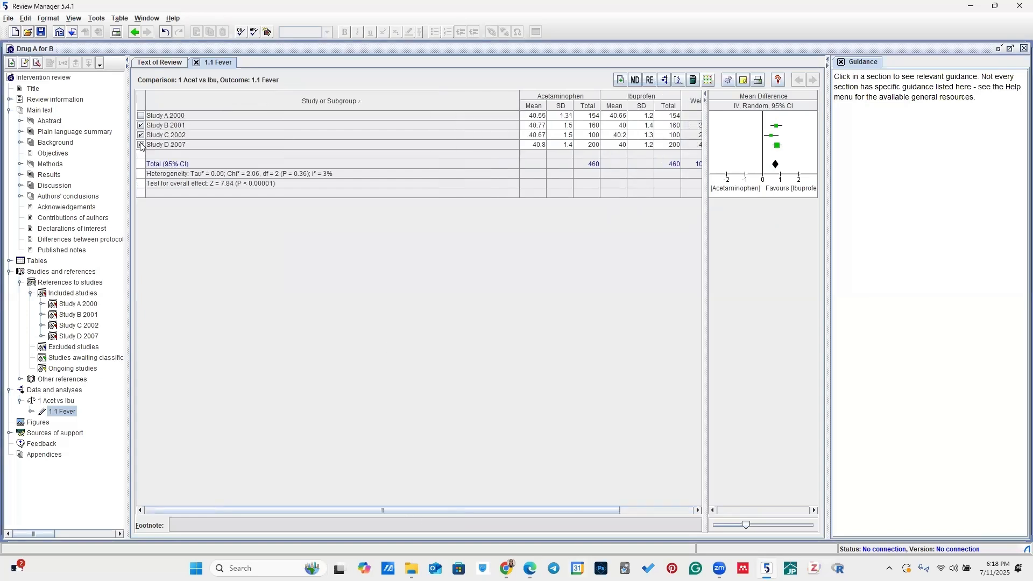
- Leave Study D 2007 and Study C 2002 out of the Fever analysis in turn, restore both, and re-include Study A 2000
{"action": "left_click", "coordinate": [141, 144]}
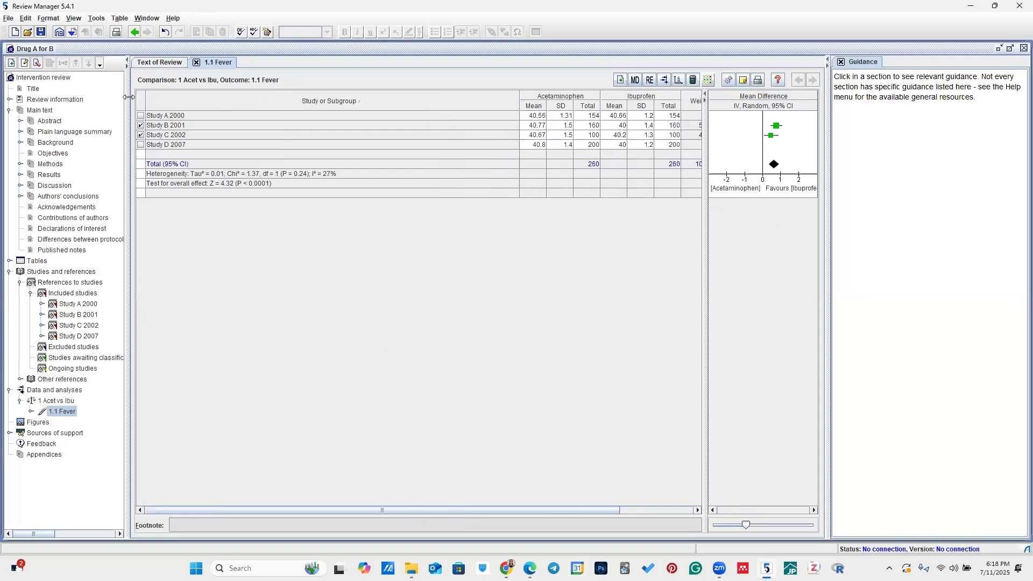
{"action": "left_click", "coordinate": [141, 144]}
{"action": "left_click", "coordinate": [141, 136]}
{"action": "left_click", "coordinate": [141, 135]}
{"action": "left_click", "coordinate": [141, 116]}
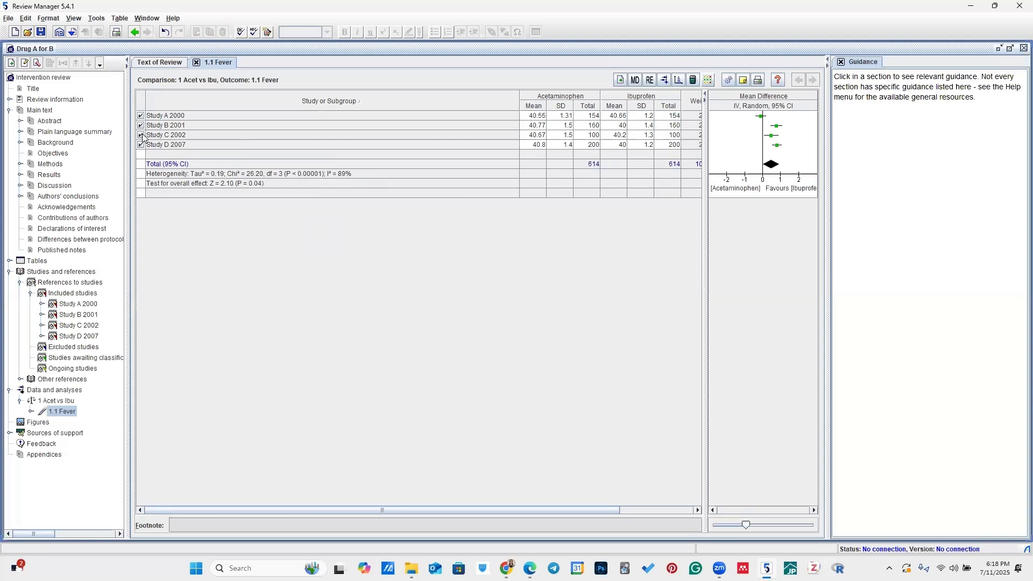
- Test the four-study Fever analysis without Study C 2002 and Study D 2007, and include both again
{"action": "left_click", "coordinate": [141, 135]}
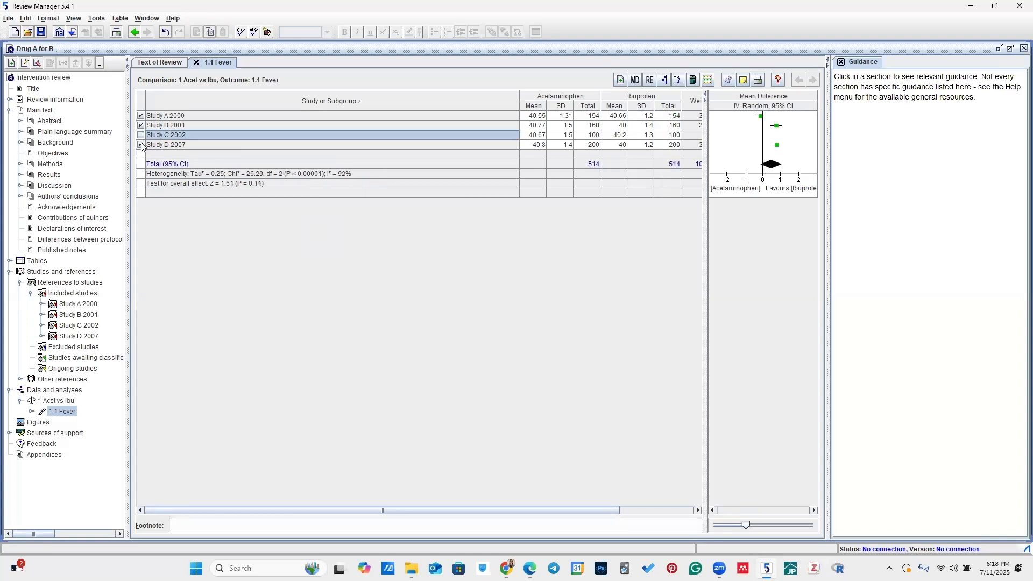
{"action": "left_click", "coordinate": [141, 144]}
{"action": "left_click", "coordinate": [141, 135]}
{"action": "left_click", "coordinate": [140, 145]}
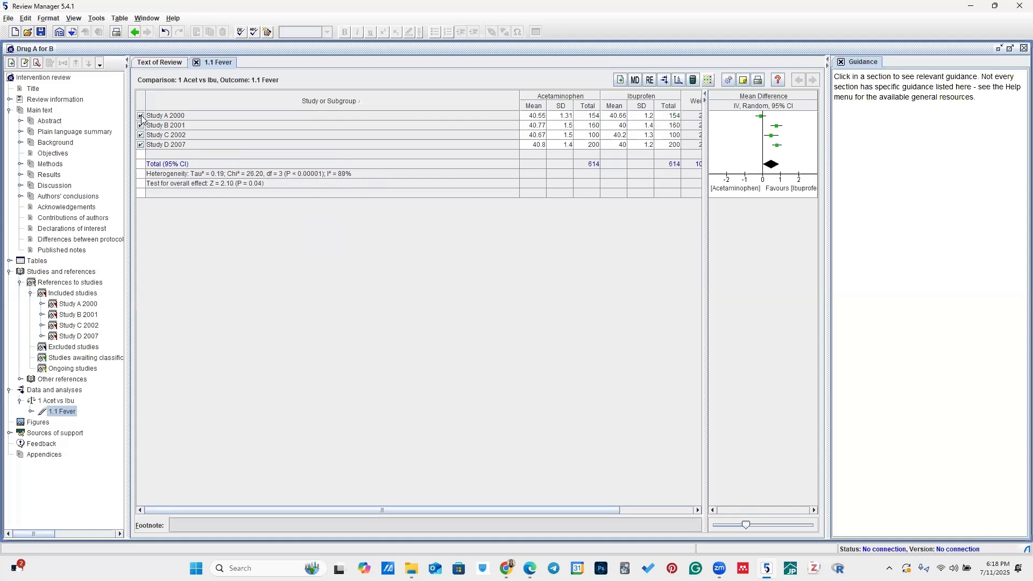
- Compare the Fever heterogeneity with and without Study A 2000, and leave that study excluded
{"action": "left_click", "coordinate": [140, 116]}
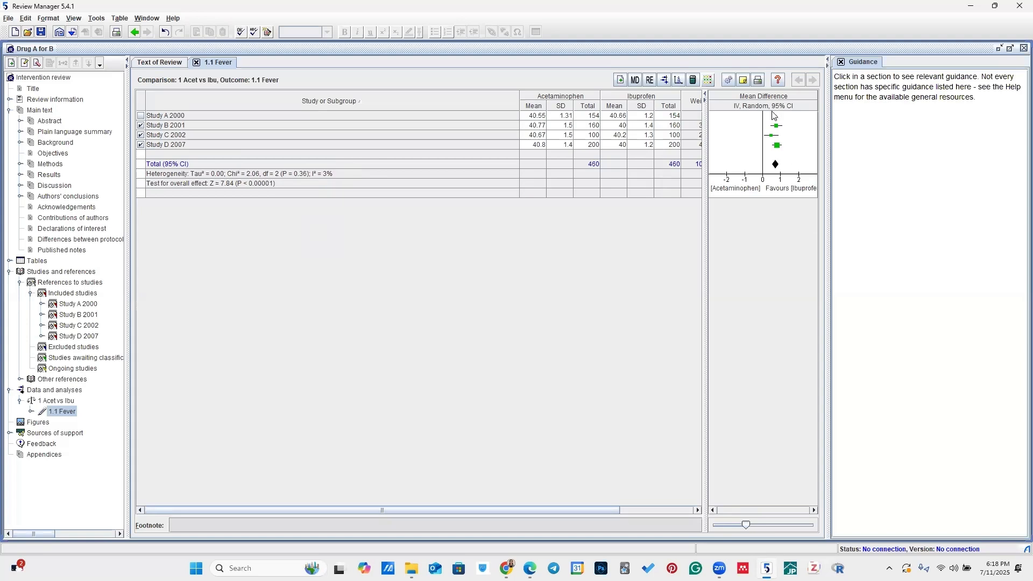
{"action": "left_click", "coordinate": [754, 112]}
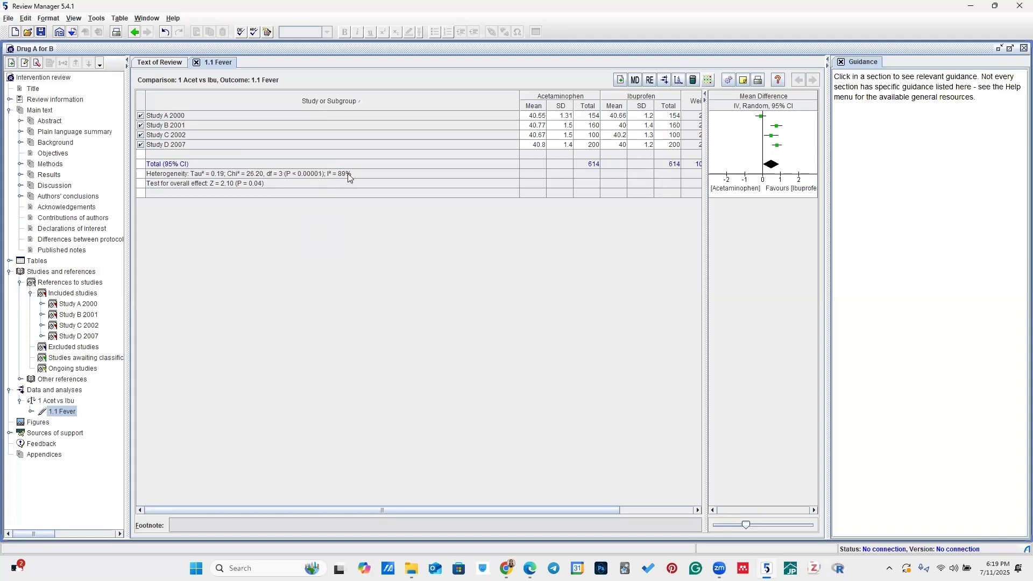
{"action": "left_click", "coordinate": [140, 115]}
{"action": "left_click_drag", "start_coordinate": [354, 173], "coordinate": [373, 193]}
{"action": "left_click_drag", "start_coordinate": [200, 111], "coordinate": [160, 117]}
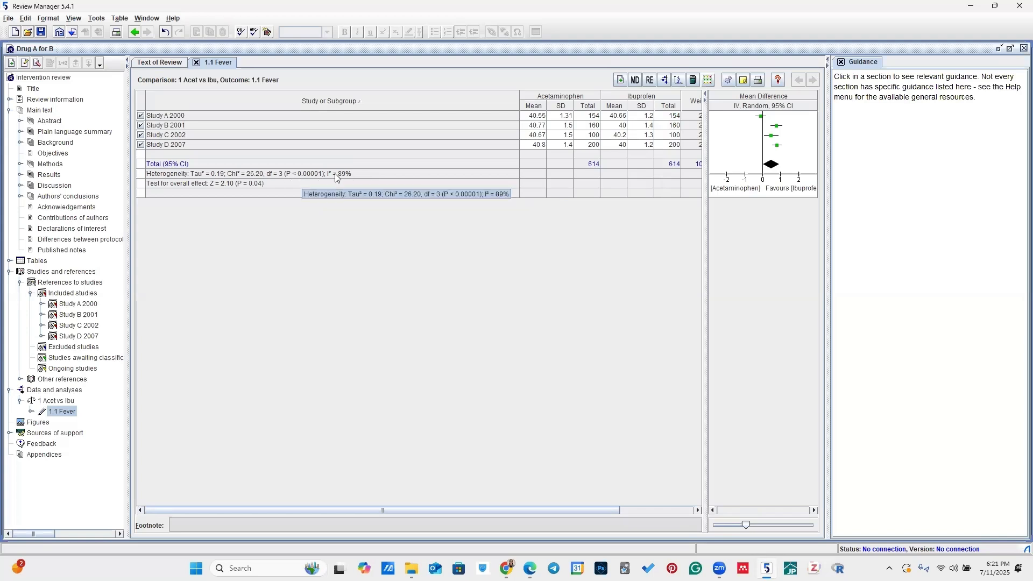
{"action": "left_click", "coordinate": [141, 116]}
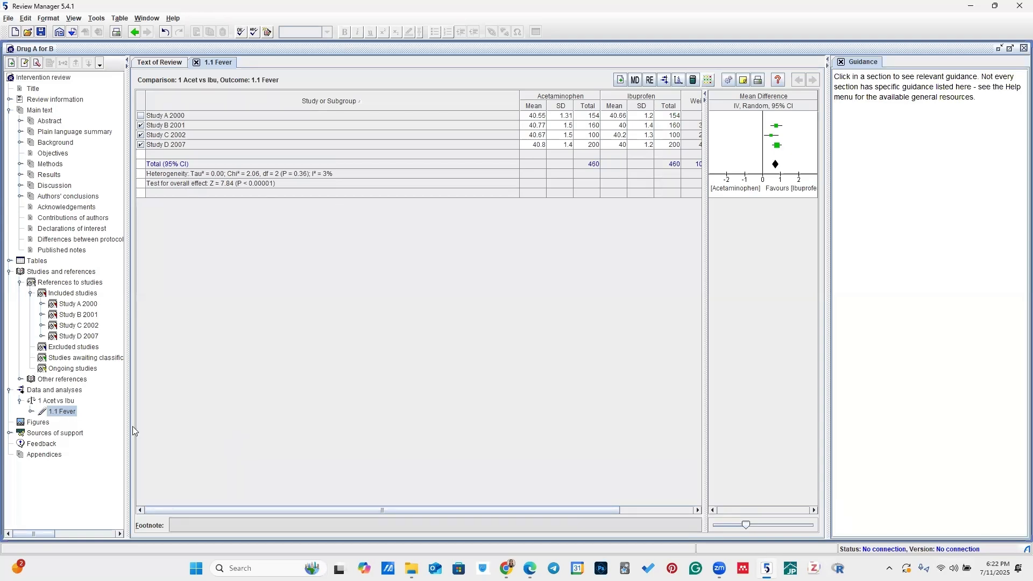
- Add a dichotomous outcome named Fever recurrence to the Acet vs Ibu comparison, keeping the Acetaminophen and Ibuprofen group labels
{"action": "left_click", "coordinate": [61, 402]}
{"action": "right_click", "coordinate": [60, 403]}
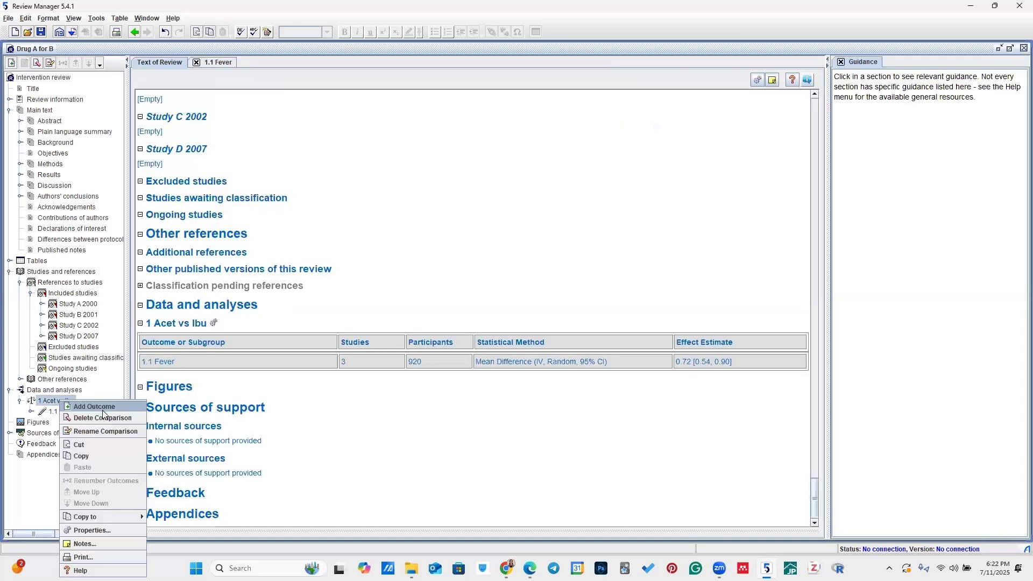
{"action": "left_click", "coordinate": [103, 411]}
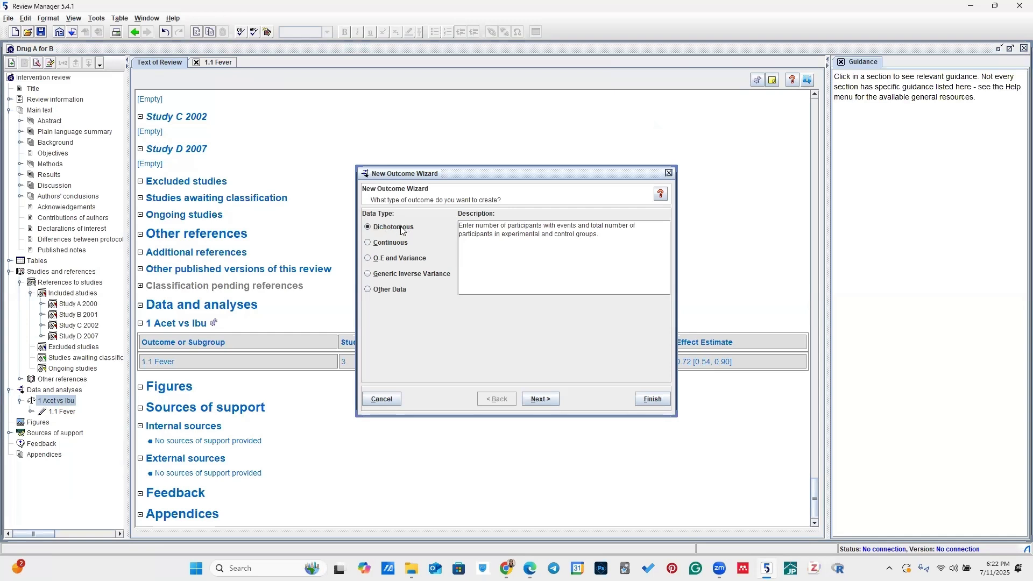
{"action": "left_click", "coordinate": [541, 399]}
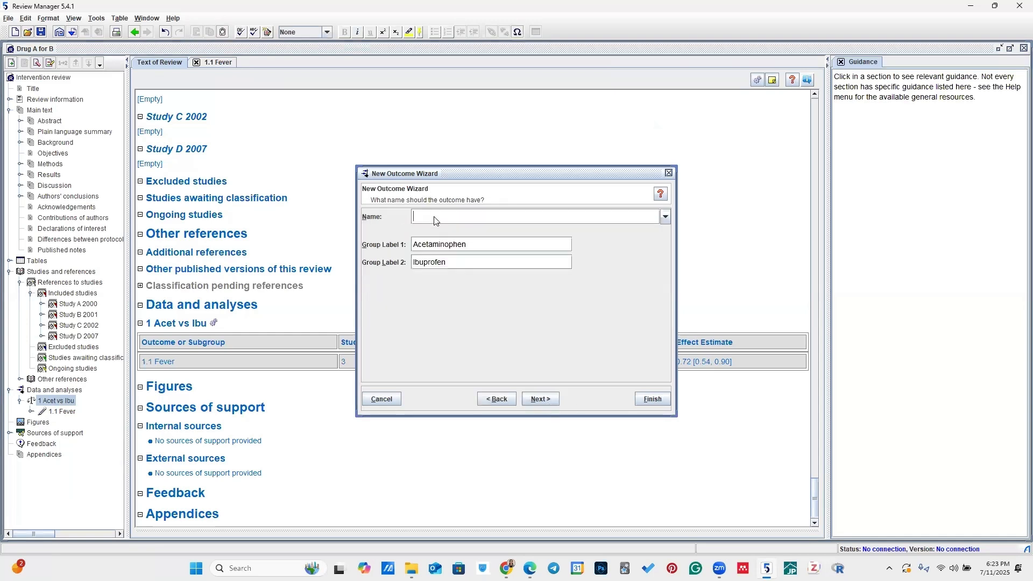
{"action": "type", "text": "Fever occ"}
{"action": "key", "text": "BackSpace"}
{"action": "key", "text": "BackSpace"}
{"action": "key", "text": "BackSpace"}
{"action": "type", "text": "recurrence"}
{"action": "left_click", "coordinate": [543, 398]}
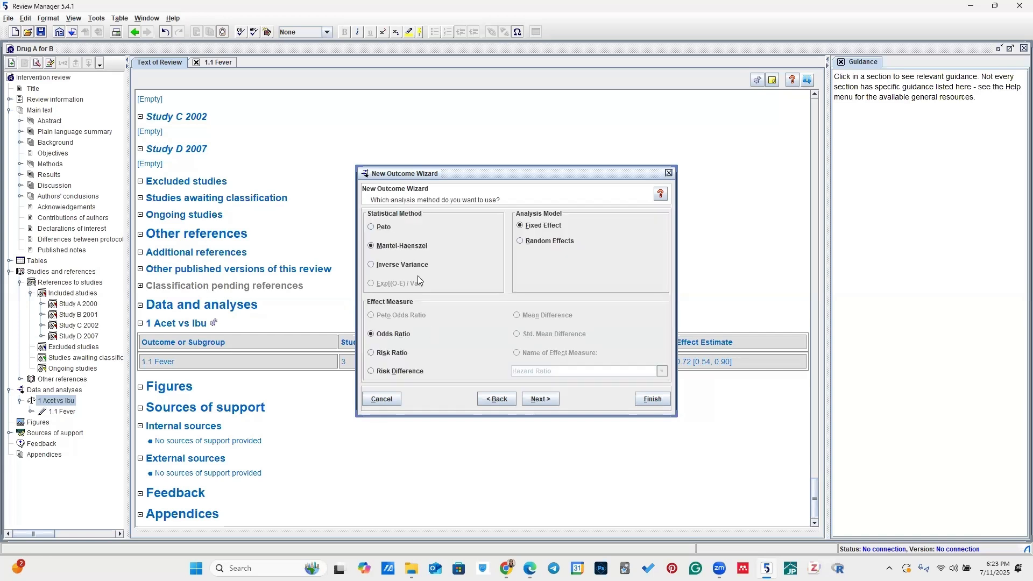
- Set the new outcome's analysis to the Inverse Variance method, Random Effects model and Risk Ratio effect measure
{"action": "left_click", "coordinate": [370, 356]}
{"action": "left_click", "coordinate": [549, 242]}
{"action": "left_click", "coordinate": [541, 400]}
- Label the graph sides Favours [Acetaminophen] and Favours [Ibuprofen], and finish creating the outcome
{"action": "key", "text": "BackSpace"}
{"action": "key", "text": "BackSpace"}
{"action": "key", "text": "BackSpace"}
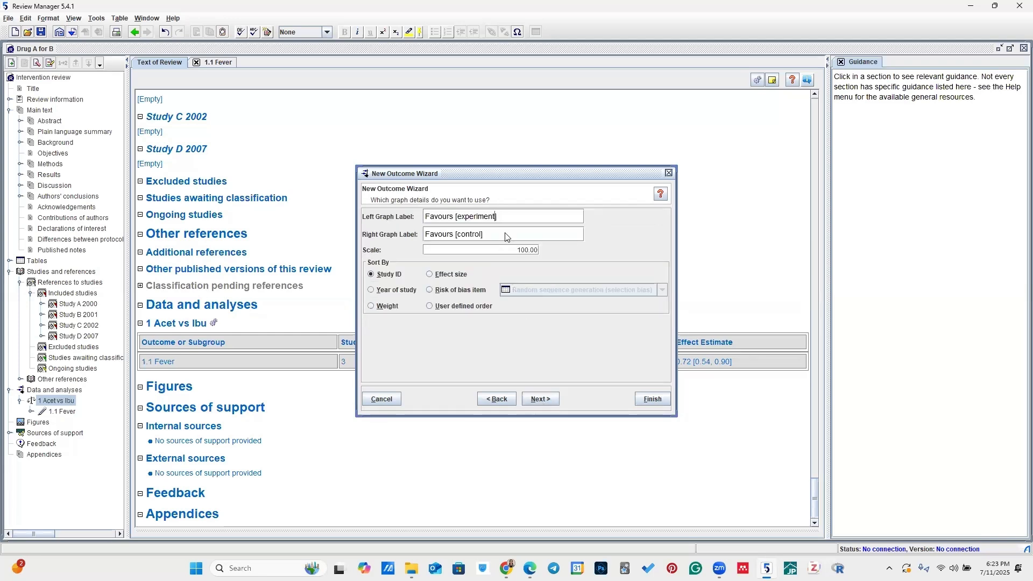
{"action": "key", "text": "BackSpace"}
{"action": "key", "text": "BackSpace"}
{"action": "key", "text": "BackSpace"}
{"action": "key", "text": "BackSpace"}
{"action": "key", "text": "BackSpace"}
{"action": "key", "text": "BackSpace"}
{"action": "key", "text": "BackSpace"}
{"action": "key", "text": "BackSpace"}
{"action": "key", "text": "BackSpace"}
{"action": "key", "text": "BackSpace"}
{"action": "type", "text": "Acetaminophen"}
{"action": "key", "text": "BackSpace"}
{"action": "key", "text": "BackSpace"}
{"action": "key", "text": "BackSpace"}
{"action": "key", "text": "BackSpace"}
{"action": "key", "text": "BackSpace"}
{"action": "key", "text": "BackSpace"}
{"action": "key", "text": "BackSpace"}
{"action": "key", "text": "BackSpace"}
{"action": "type", "text": "Ibuprofen"}
{"action": "left_click", "coordinate": [548, 400]}
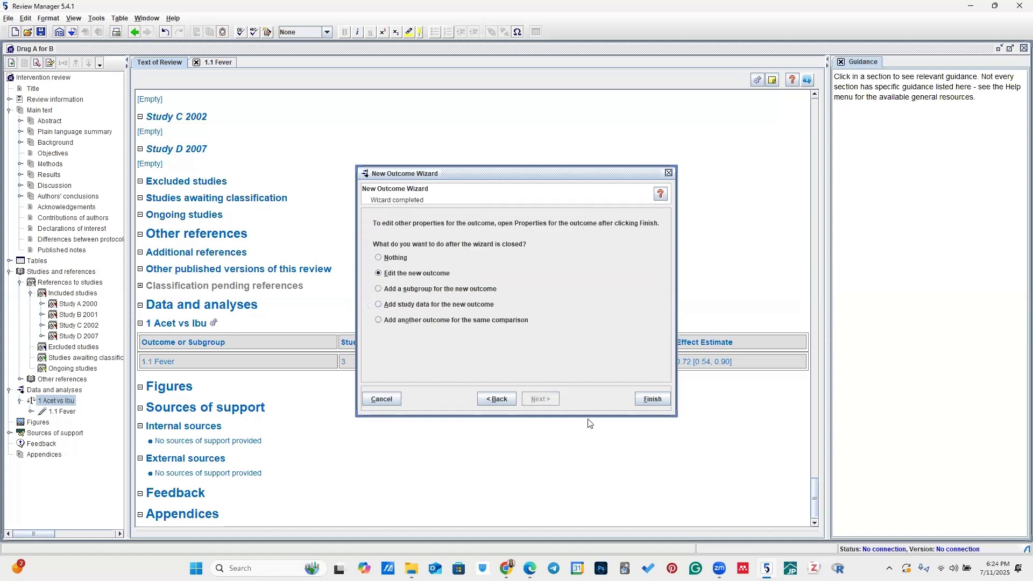
{"action": "left_click", "coordinate": [652, 400]}
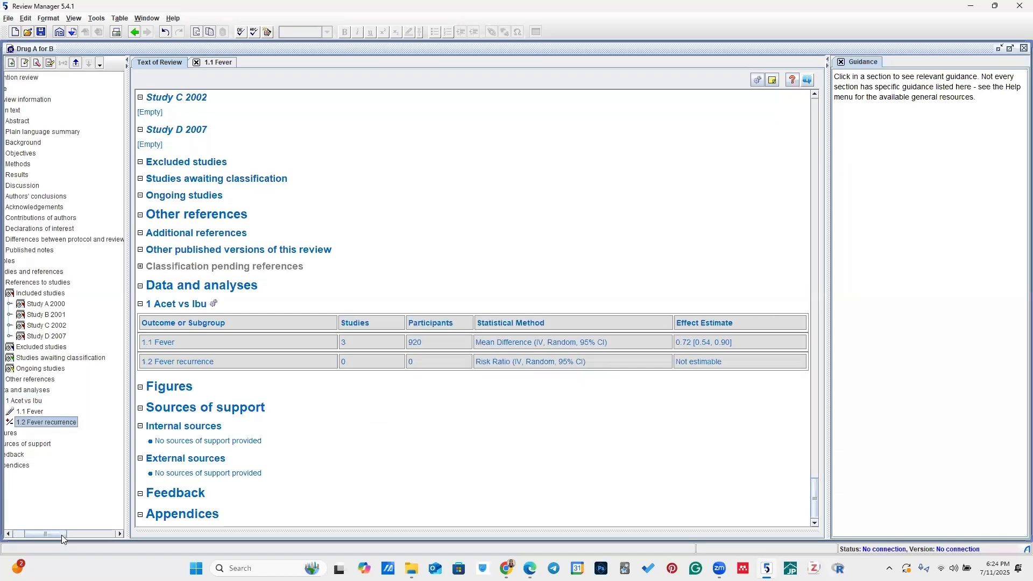
- Start adding study data to Fever recurrence, and switch to the Fever recurrence sheet of the Sample spreadsheet in Google Sheets
{"action": "left_click", "coordinate": [76, 424]}
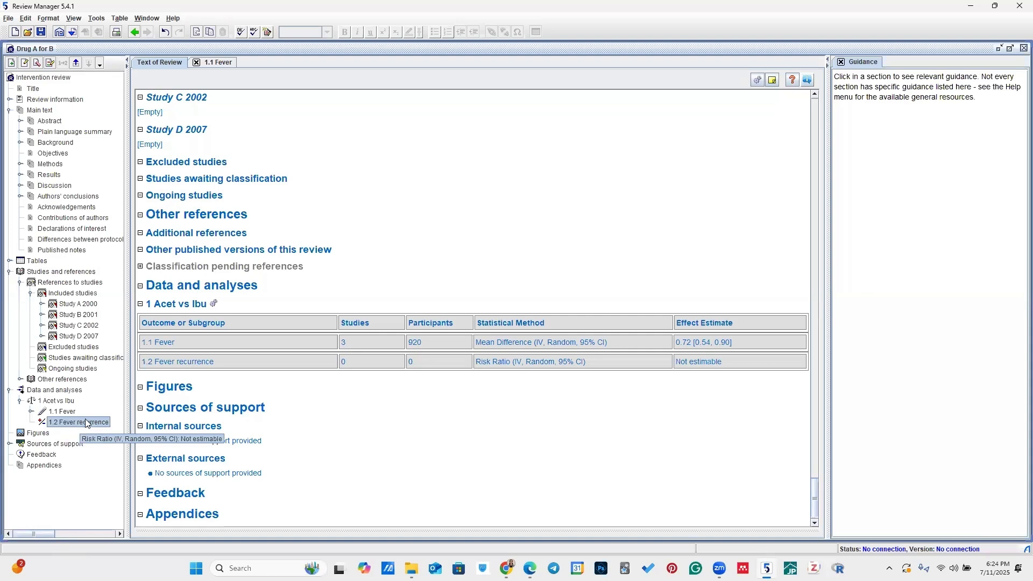
{"action": "right_click", "coordinate": [79, 423]}
{"action": "left_click", "coordinate": [103, 426]}
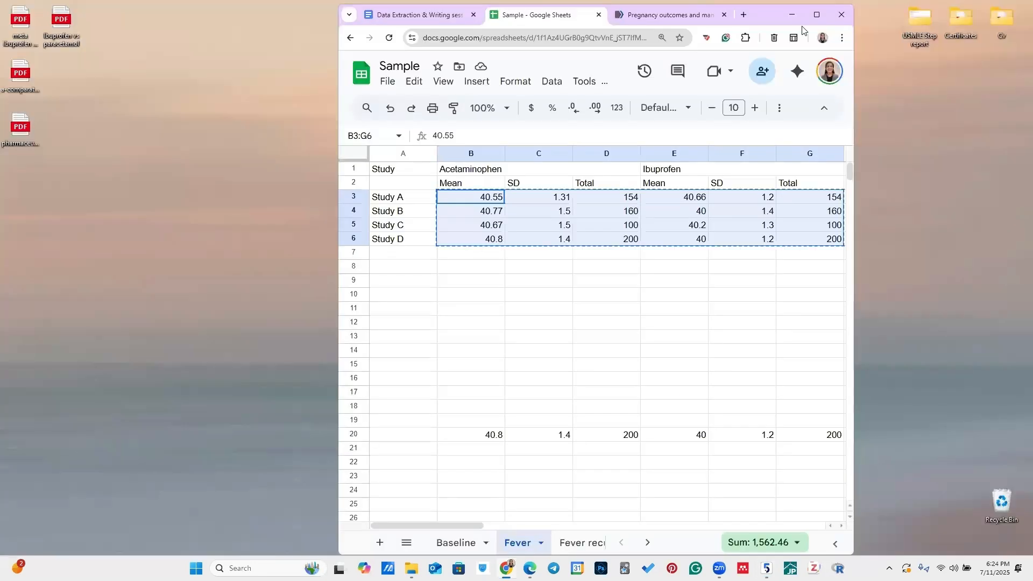
{"action": "left_click", "coordinate": [821, 14]}
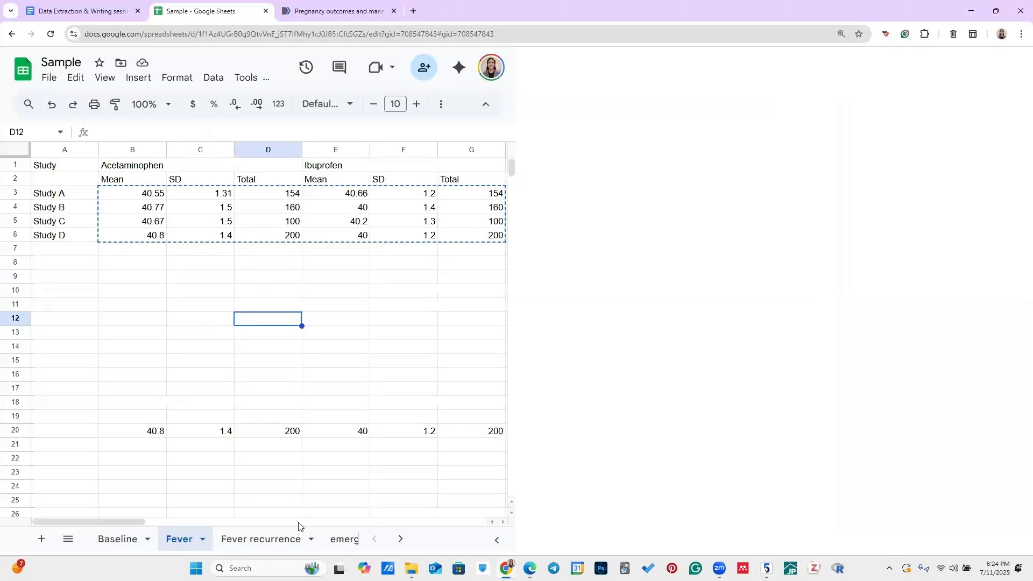
{"action": "left_click", "coordinate": [264, 544]}
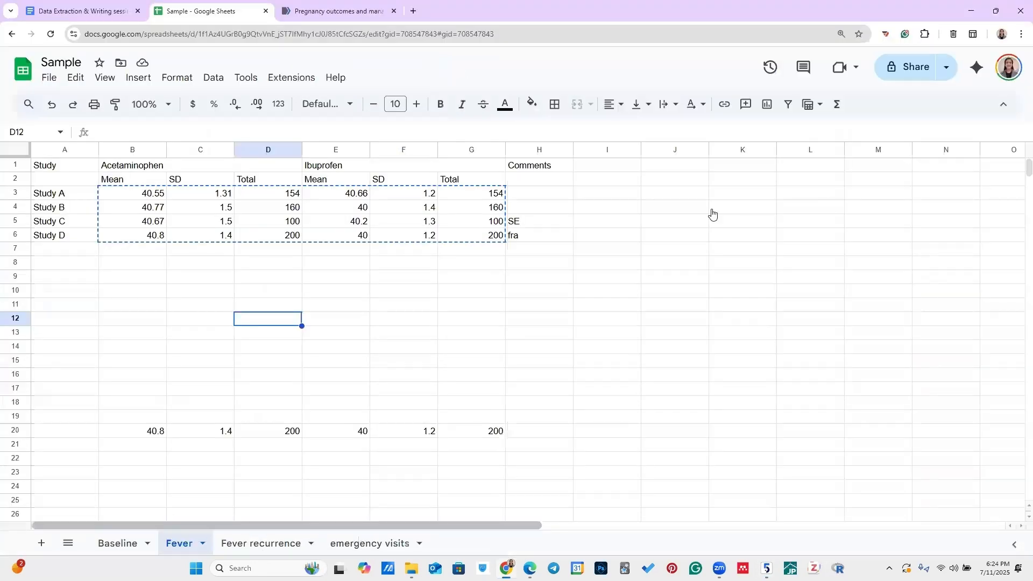
{"action": "left_click_drag", "start_coordinate": [635, 198], "coordinate": [636, 210]}
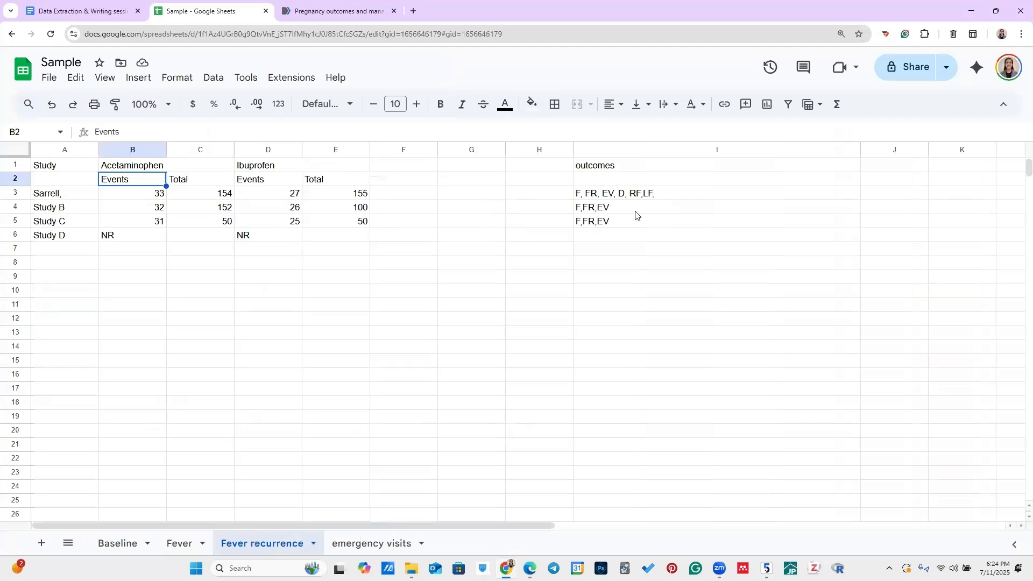
{"action": "left_click", "coordinate": [375, 262]}
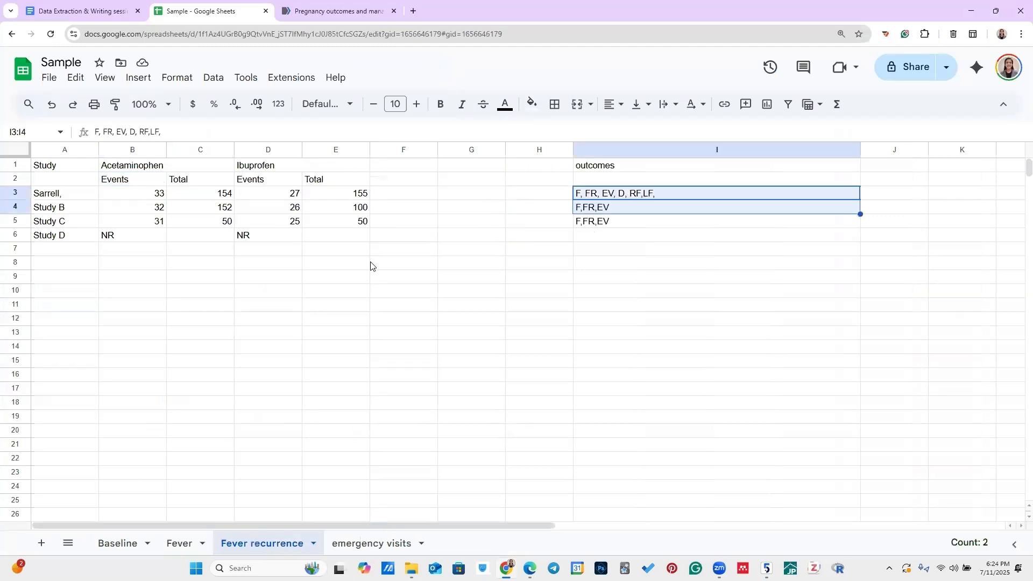
- Rename the first study in cell A3 as Study A
{"action": "left_click", "coordinate": [65, 198]}
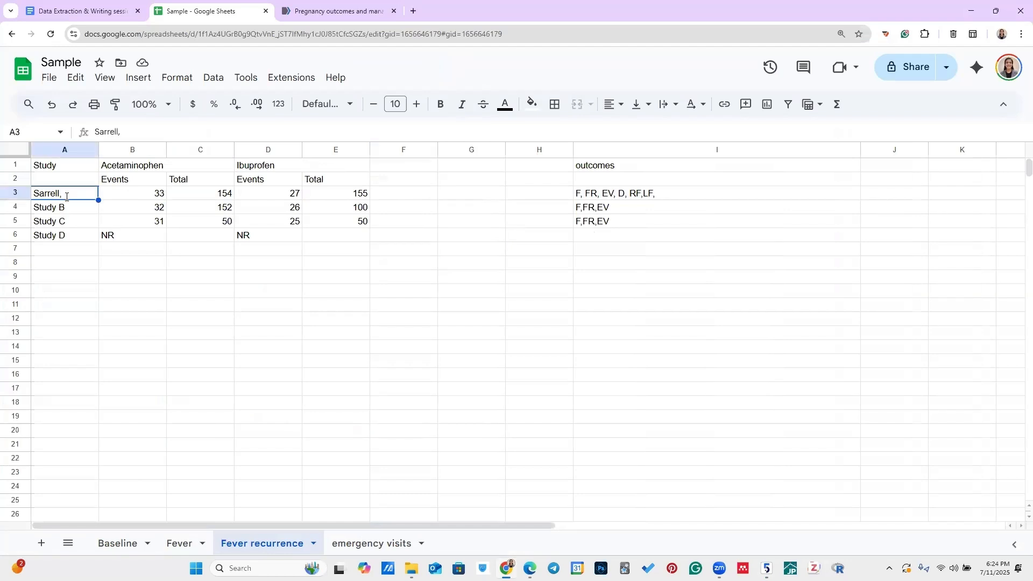
{"action": "double_click", "coordinate": [74, 194]}
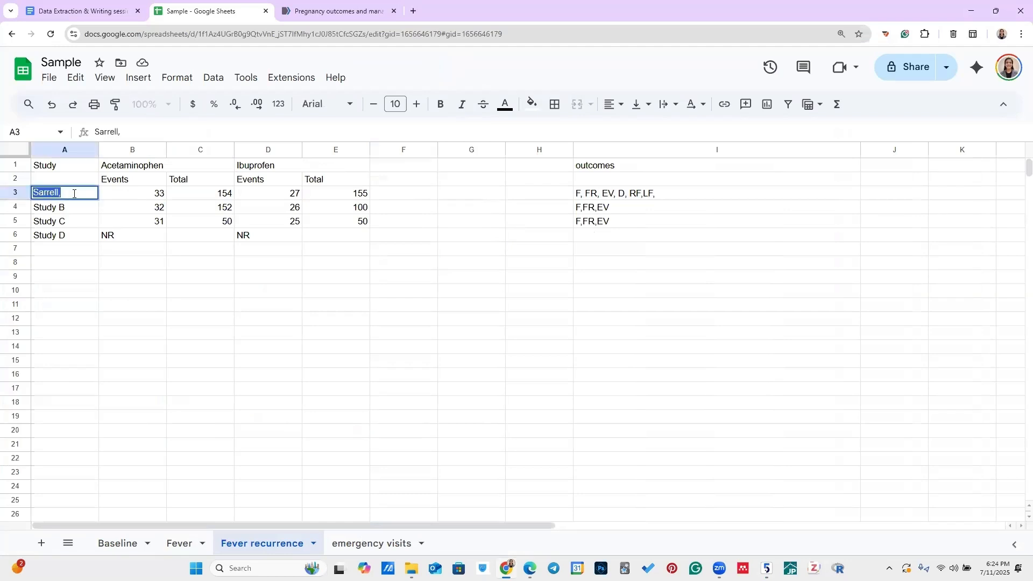
{"action": "type", "text": "Study A"}
{"action": "left_click", "coordinate": [145, 198]}
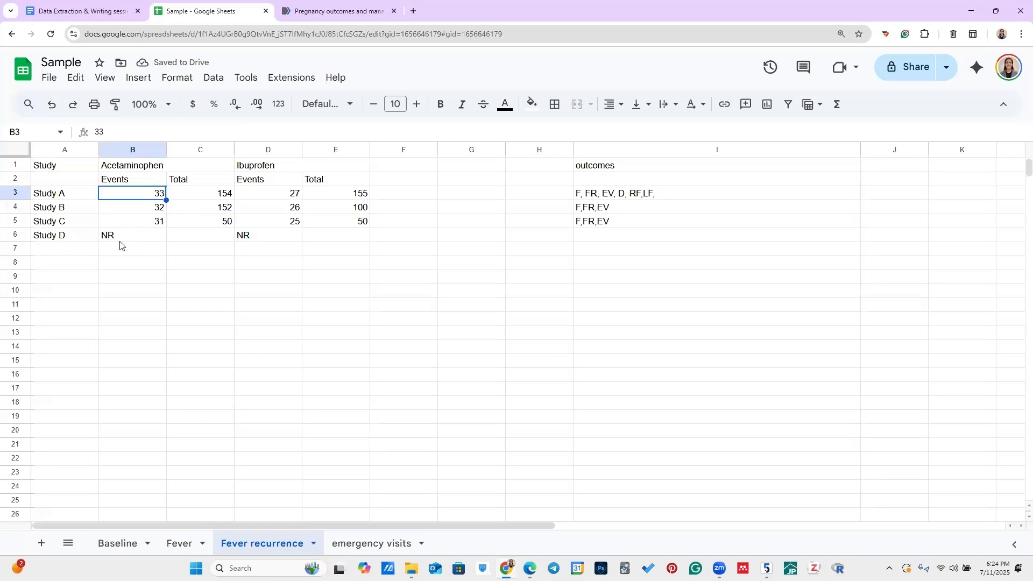
- Examine Study D's event entries for both drug groups, and put the spreadsheet window away
{"action": "left_click", "coordinate": [121, 240]}
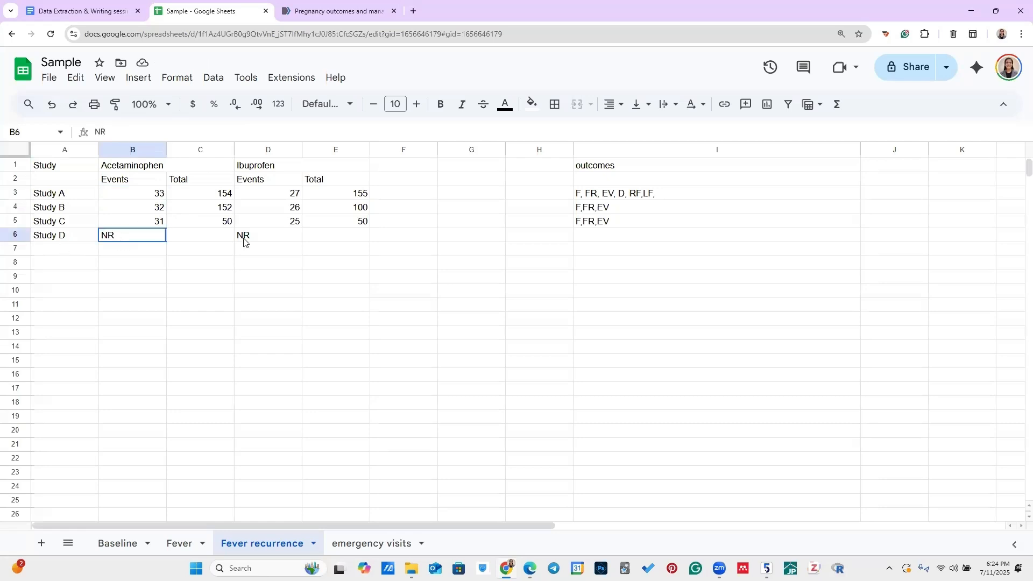
{"action": "left_click", "coordinate": [245, 240], "text": "shift"}
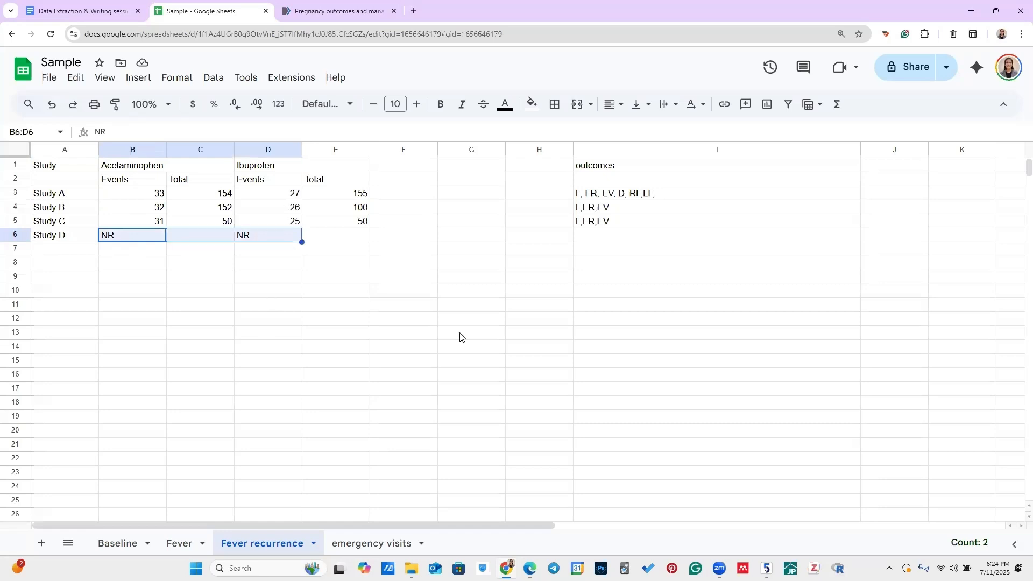
{"action": "left_click", "coordinate": [280, 333]}
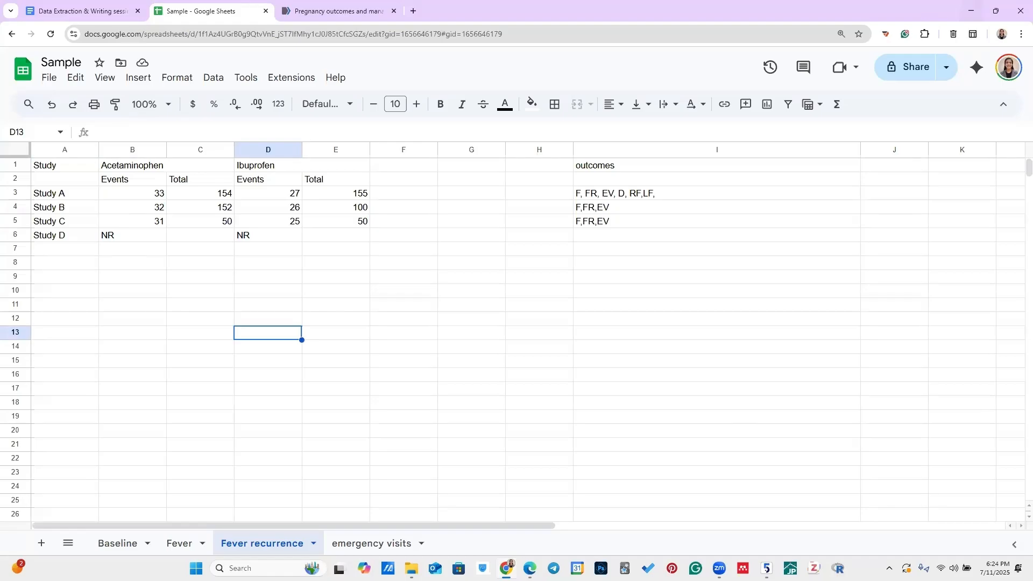
{"action": "left_click", "coordinate": [972, 9]}
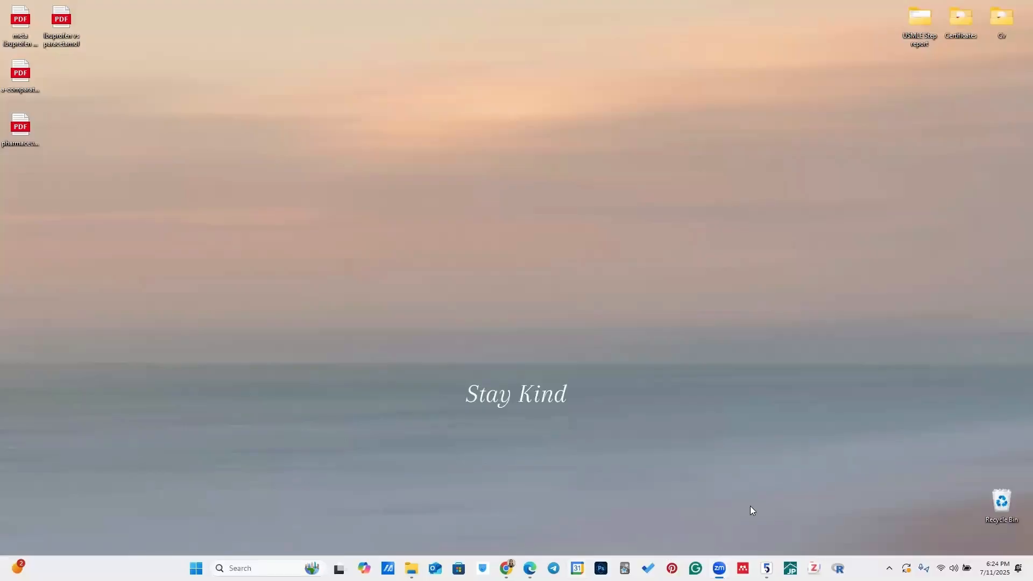
- Switch to Review Manager and add Study A 2000, Study B 2001 and Study C 2002 to the Fever recurrence outcome
{"action": "mouse_move", "coordinate": [750, 506]}
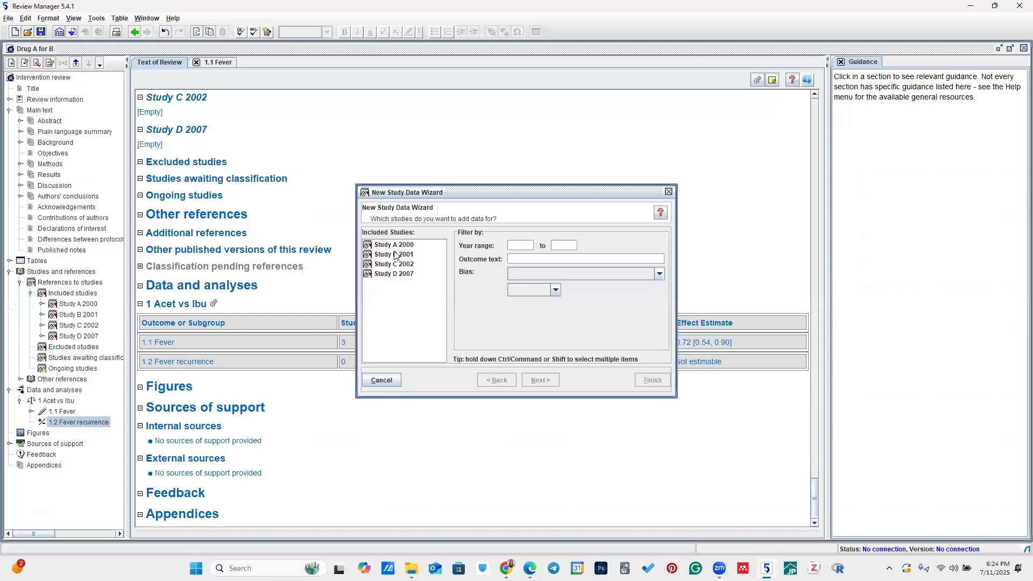
{"action": "left_click", "coordinate": [396, 246]}
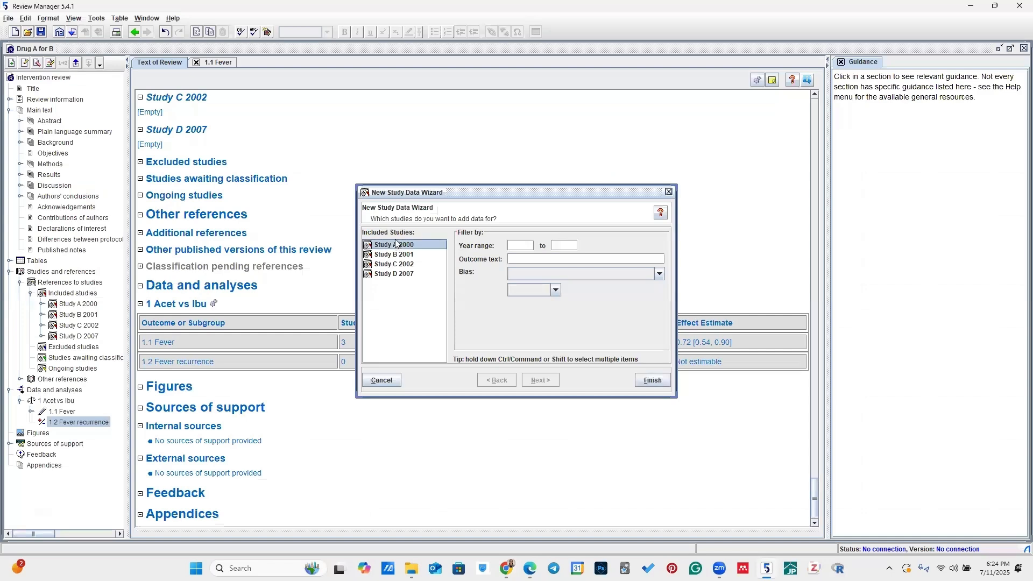
{"action": "left_click", "coordinate": [396, 265], "text": "shift"}
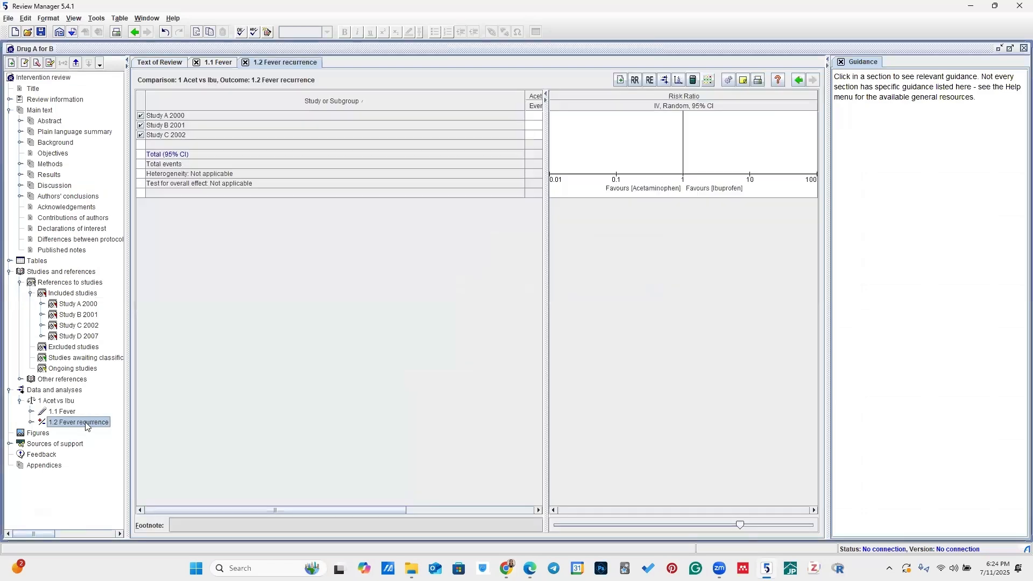
{"action": "right_click", "coordinate": [105, 412]}
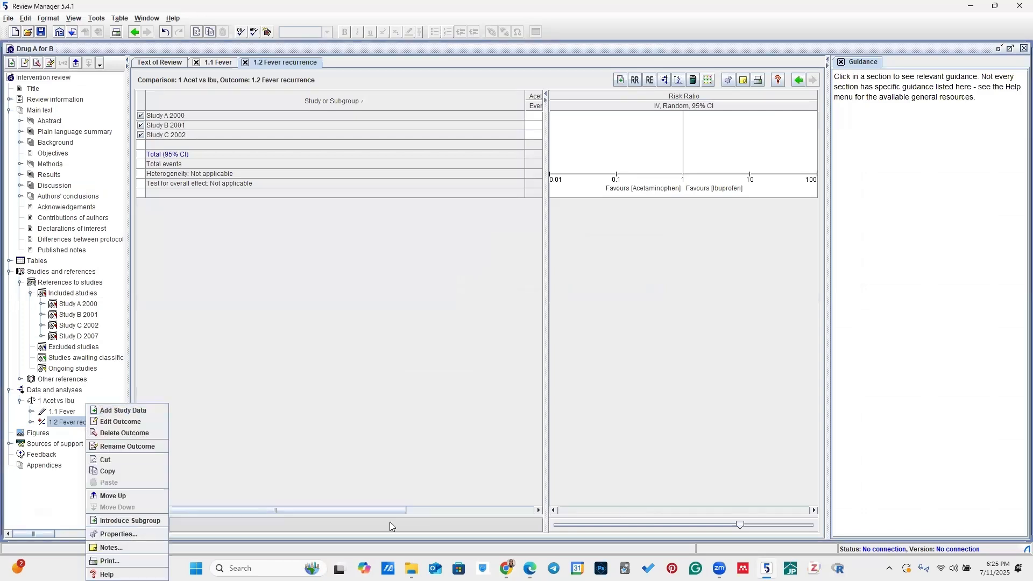
{"action": "left_click", "coordinate": [375, 96]}
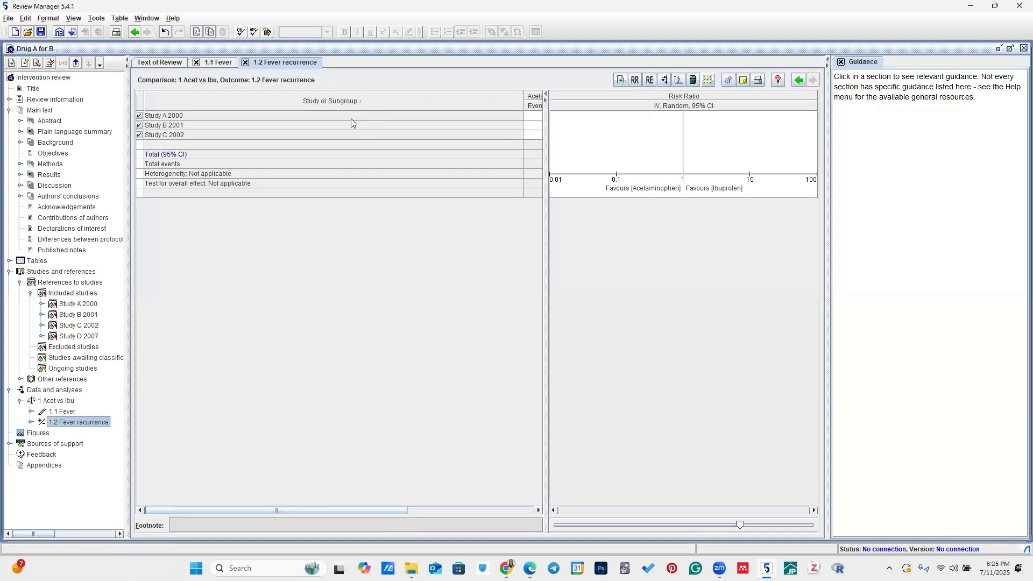
- Try to paste the copied study data into the Acetaminophen and Ibuprofen event and total cells
{"action": "scroll", "coordinate": [351, 119], "scroll_direction": "right", "scroll_amount": 5}
{"action": "left_click_drag", "start_coordinate": [351, 119], "coordinate": [429, 144]}
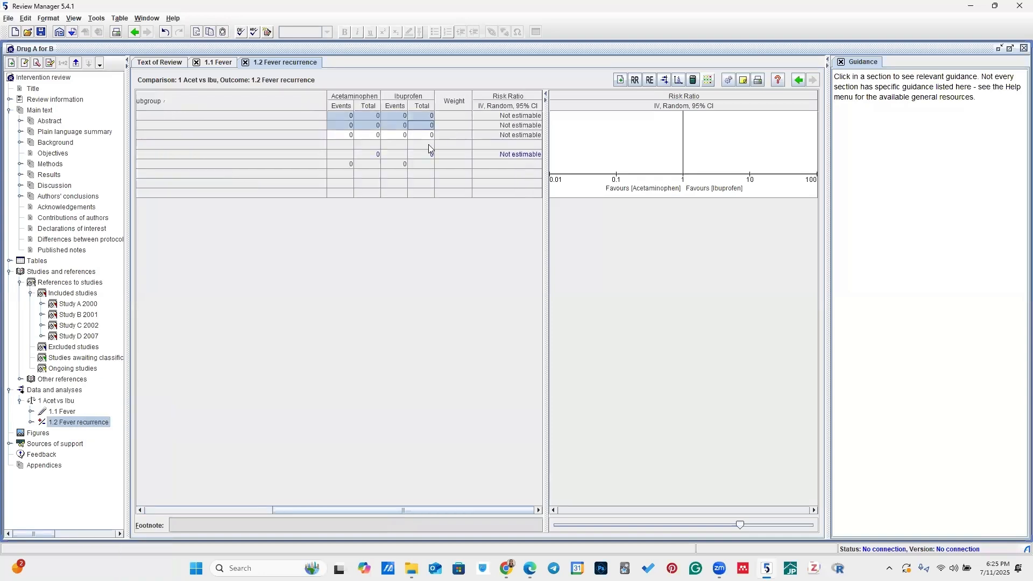
{"action": "key", "text": "ctrl+v"}
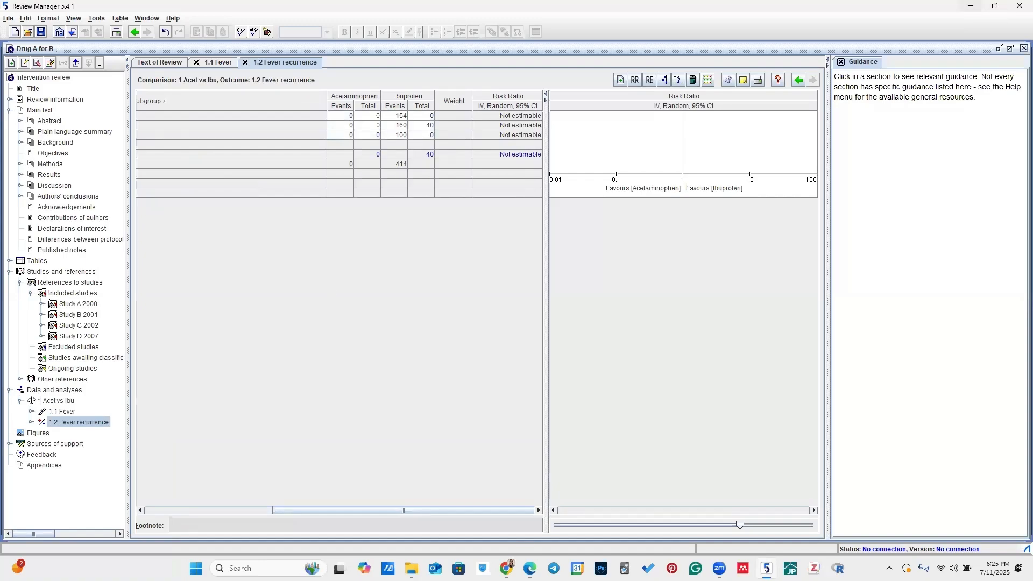
- Switch to the Sample spreadsheet in Google Sheets, copy B3:E5 from the Fever recurrence sheet, and put the spreadsheet window away
{"action": "left_click", "coordinate": [971, 6]}
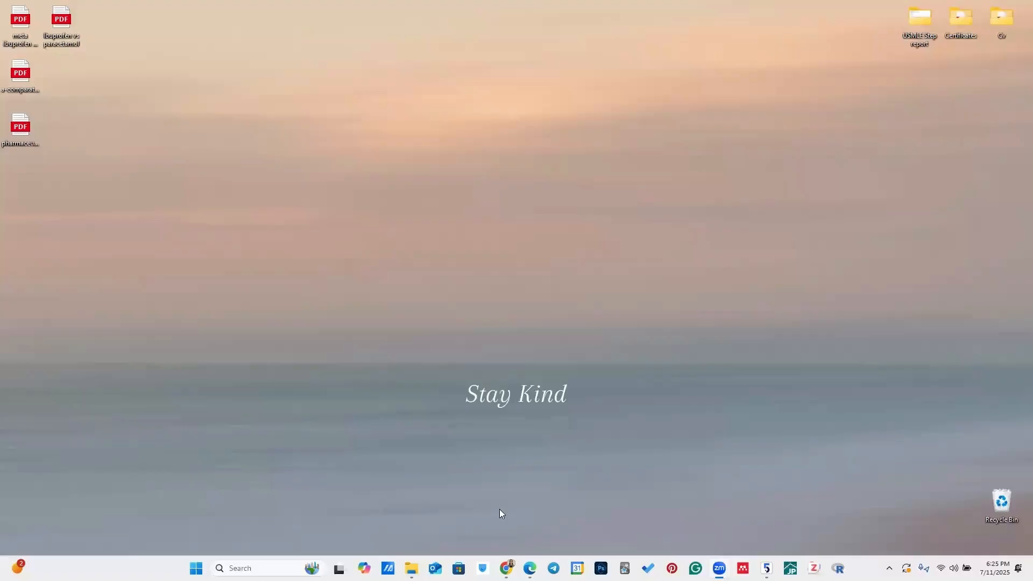
{"action": "left_click_drag", "start_coordinate": [123, 189], "coordinate": [343, 221]}
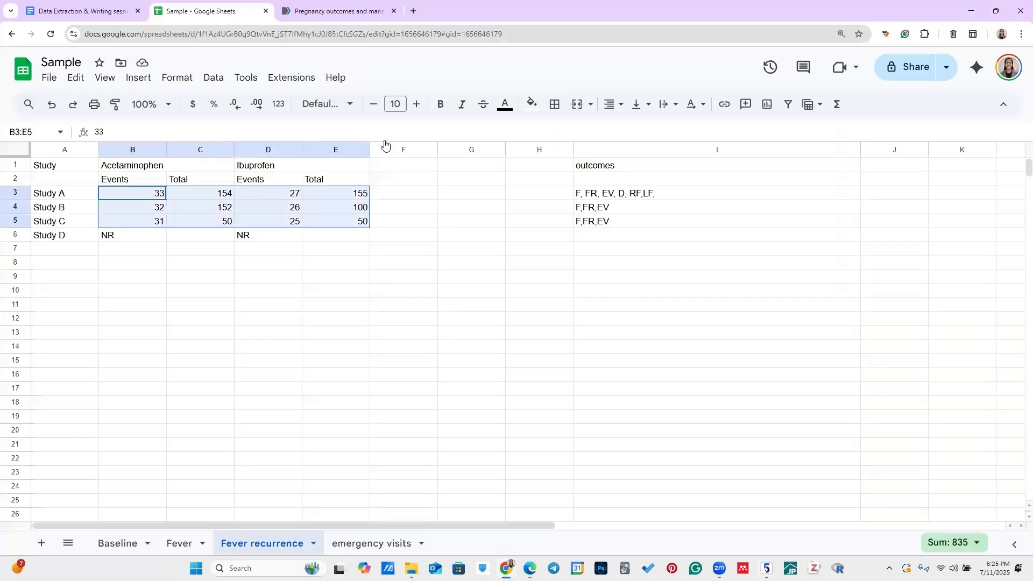
{"action": "right_click", "coordinate": [344, 225]}
{"action": "key", "text": "ctrl+c"}
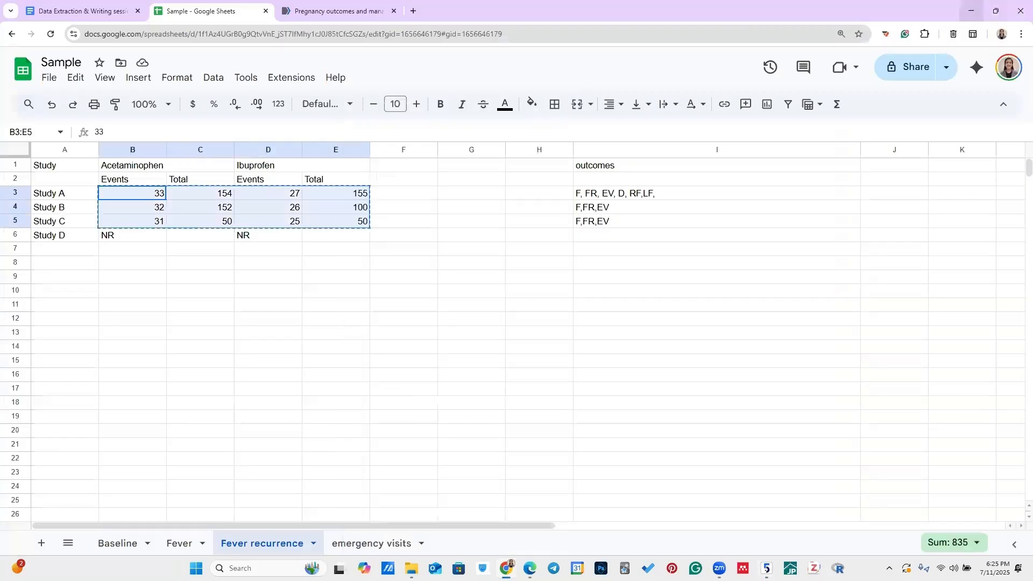
{"action": "left_click", "coordinate": [970, 7]}
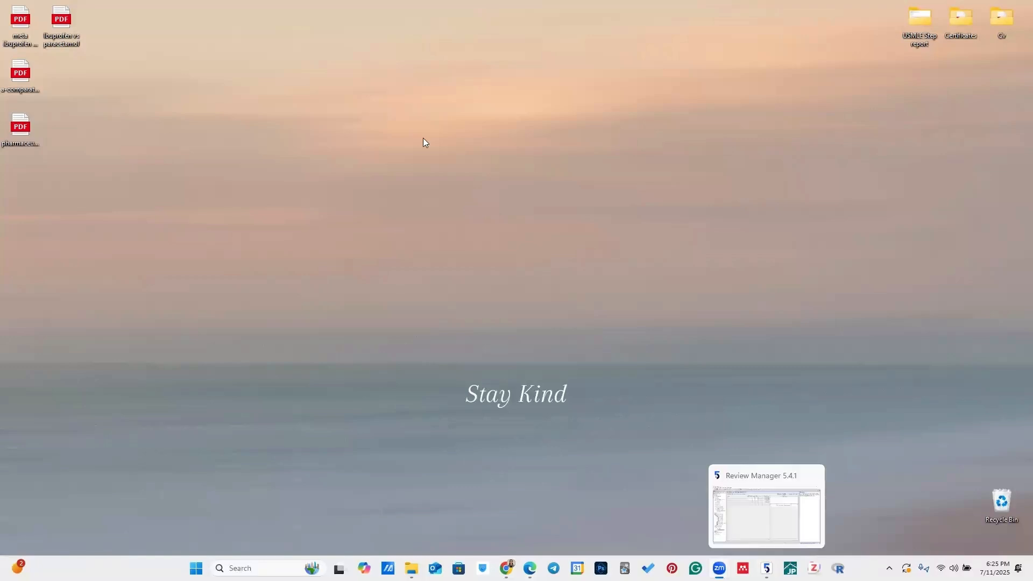
- In Review Manager, clear the wrongly pasted Ibuprofen events for all three studies and the Ibuprofen total for Study B 2001
{"action": "key", "text": "BackSpace"}
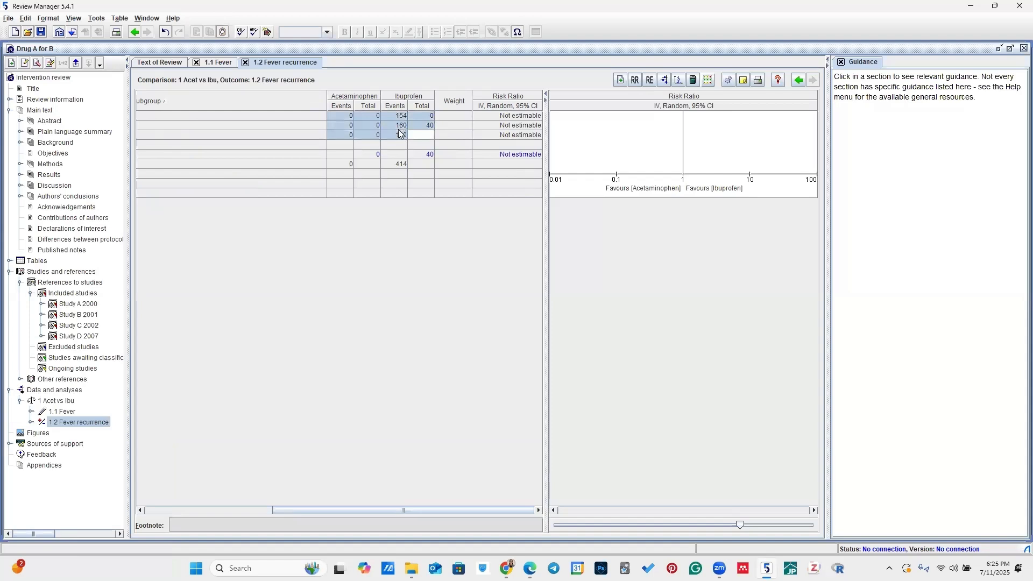
{"action": "left_click", "coordinate": [399, 129]}
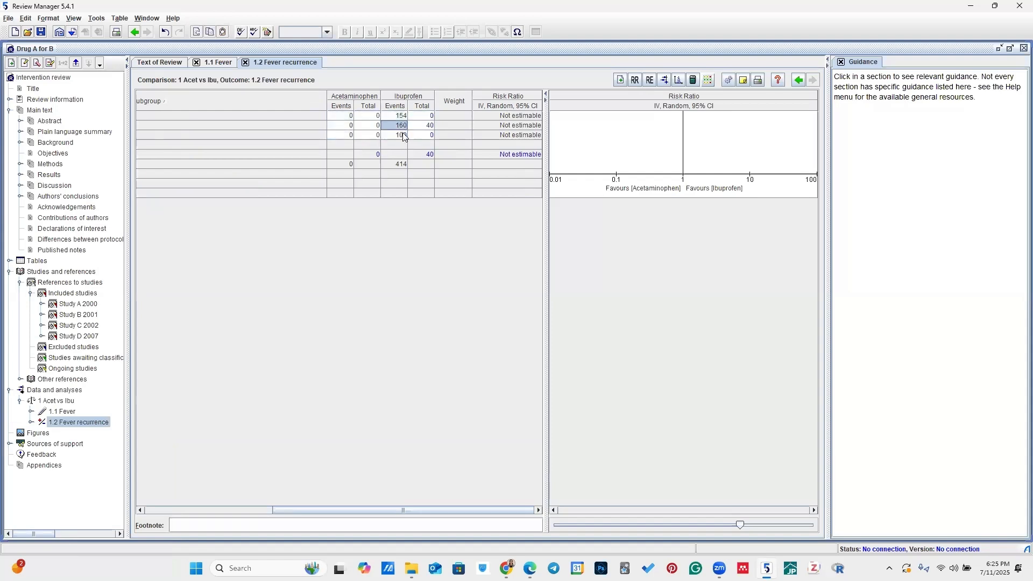
{"action": "key", "text": "BackSpace"}
{"action": "left_click", "coordinate": [402, 115]}
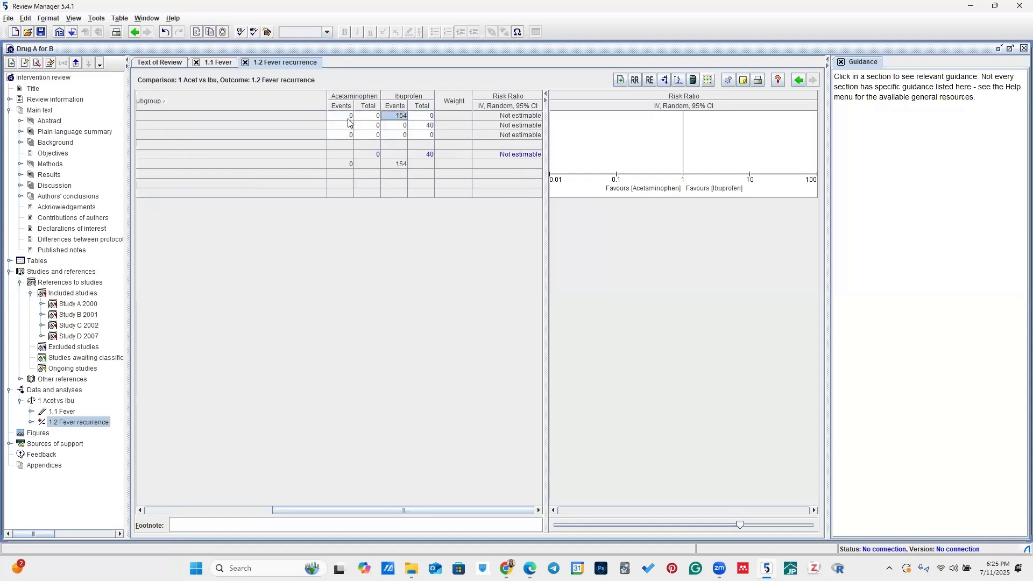
{"action": "key", "text": "BackSpace"}
{"action": "left_click_drag", "start_coordinate": [343, 117], "coordinate": [418, 138]}
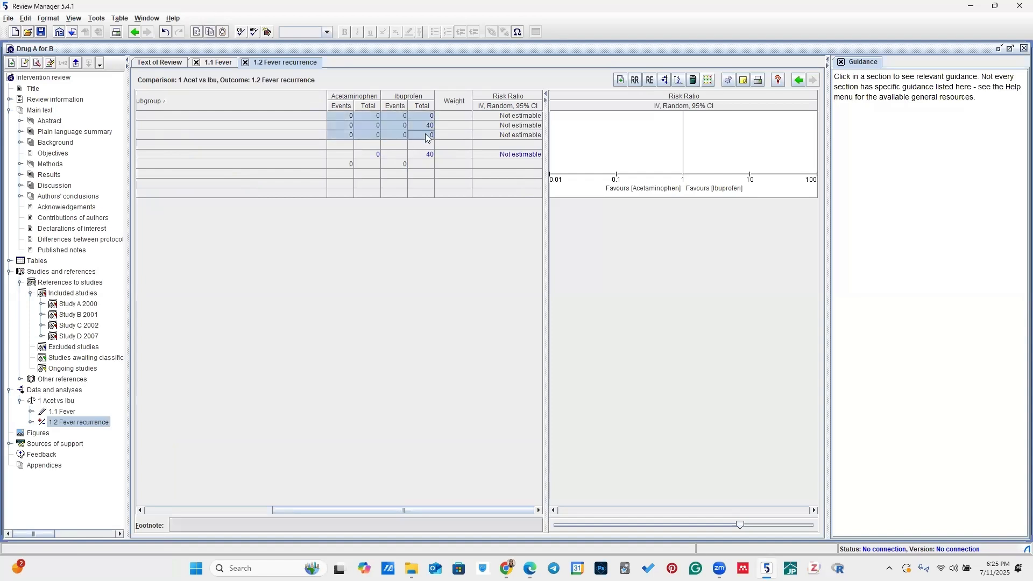
{"action": "left_click", "coordinate": [432, 123]}
{"action": "key", "text": "BackSpace"}
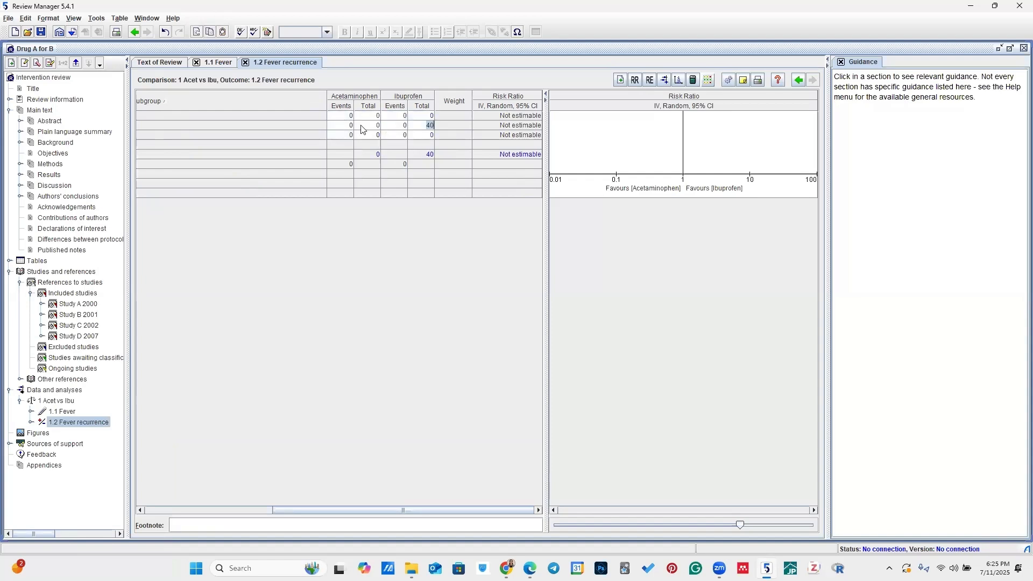
- Paste the copied events and totals into the Acetaminophen and Ibuprofen cells of Studies A to C, and widen the data table
{"action": "left_click_drag", "start_coordinate": [345, 118], "coordinate": [431, 138]}
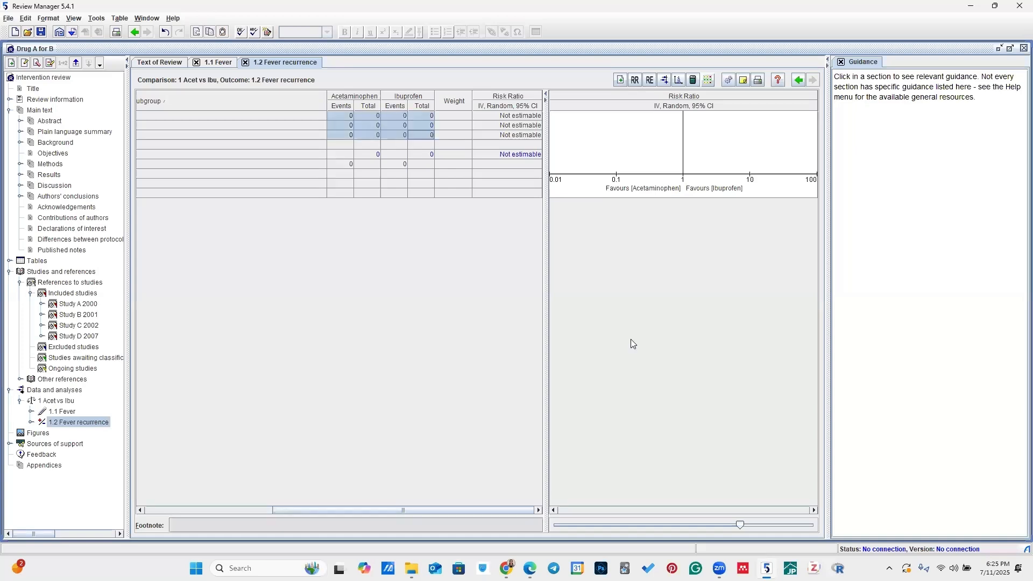
{"action": "key", "text": "ctrl+v"}
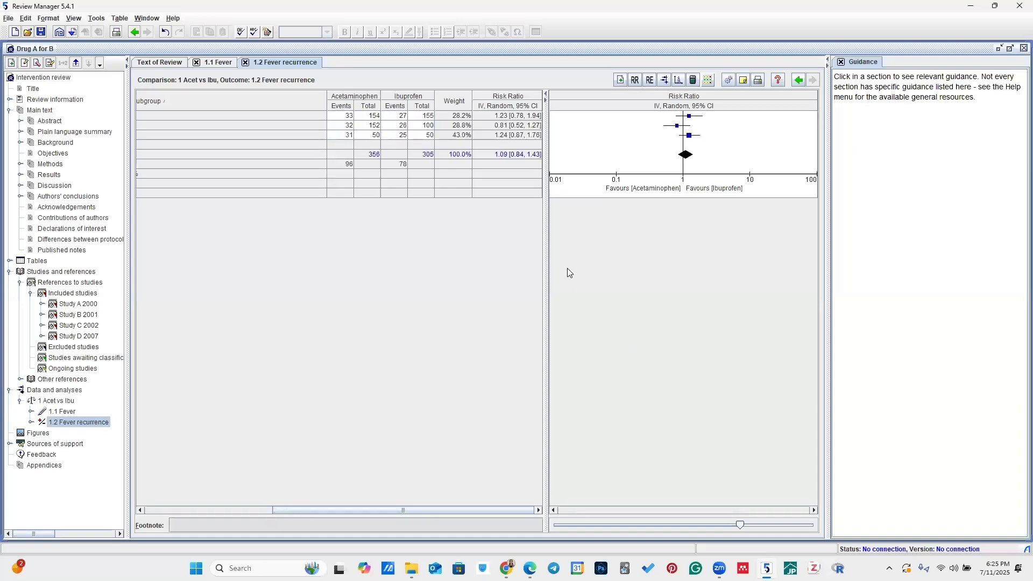
{"action": "left_click_drag", "start_coordinate": [545, 272], "coordinate": [568, 273]}
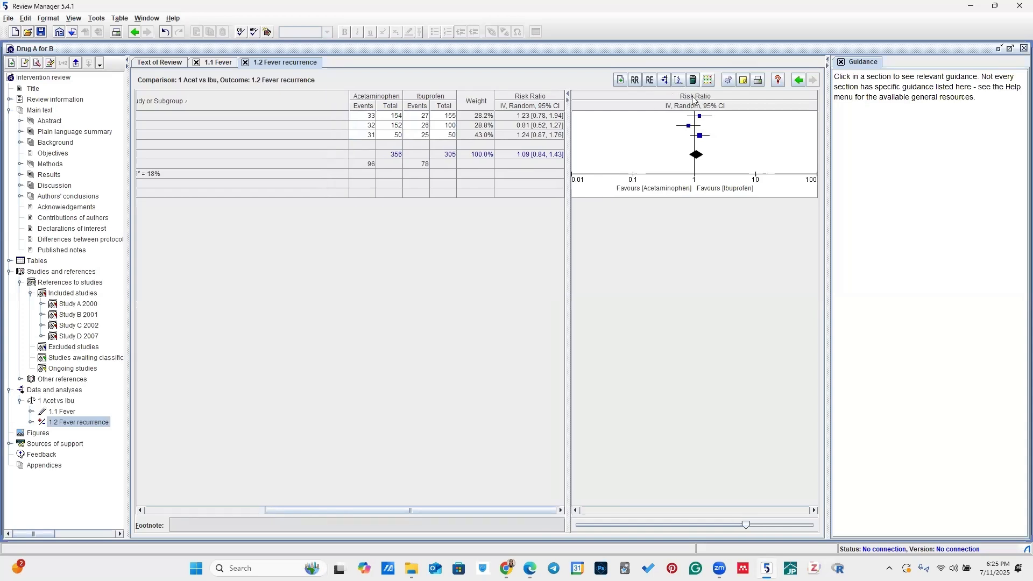
- Preview the Fever recurrence forest plot, and exclude and re-include Study A 2000, Study B 2001 and Study C 2002 one at a time
{"action": "left_click", "coordinate": [667, 81]}
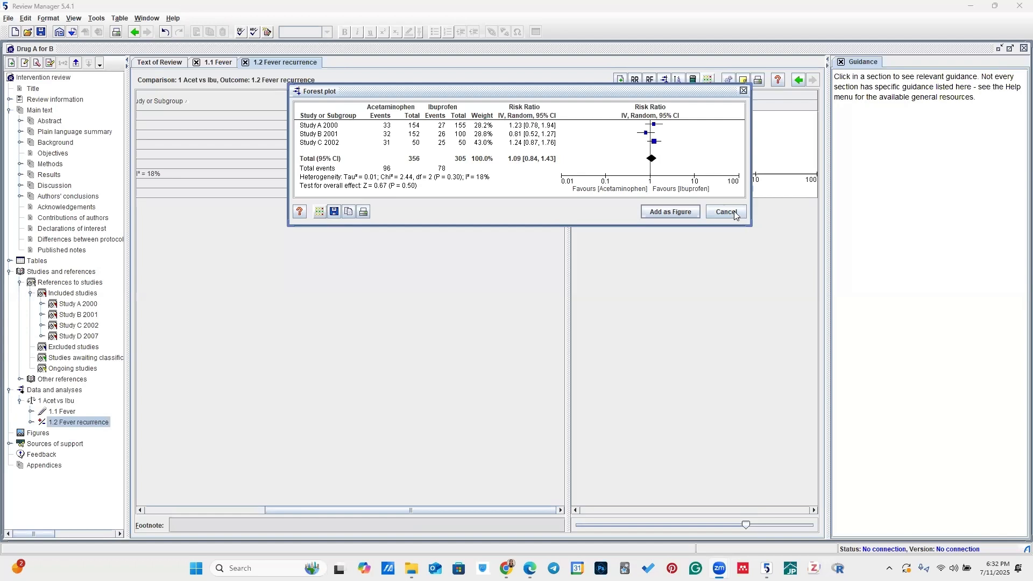
{"action": "left_click_drag", "start_coordinate": [362, 508], "coordinate": [217, 501]}
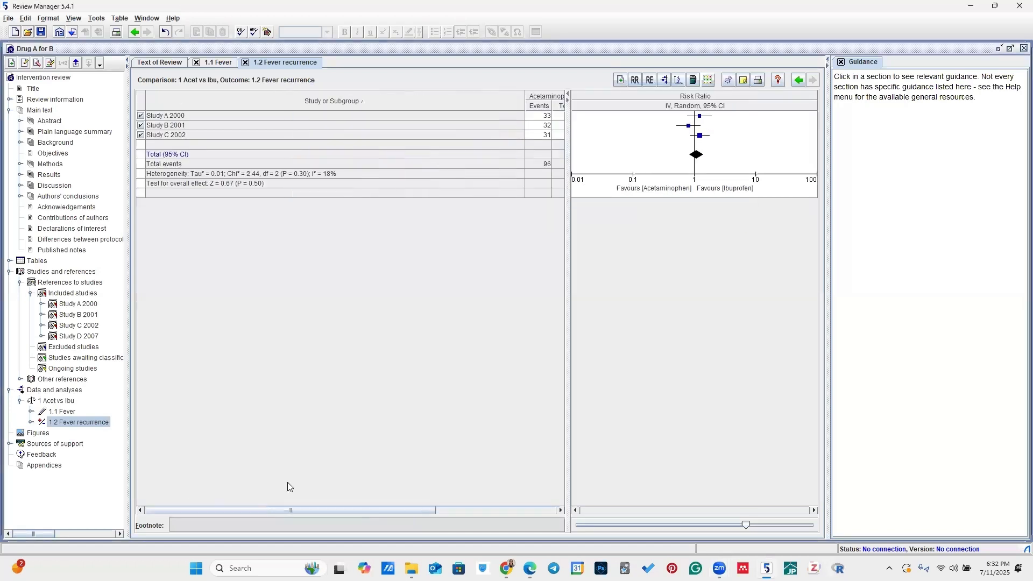
{"action": "left_click", "coordinate": [140, 116]}
{"action": "left_click", "coordinate": [140, 116]}
{"action": "left_click", "coordinate": [141, 125]}
{"action": "left_click", "coordinate": [141, 124]}
{"action": "left_click", "coordinate": [141, 135]}
{"action": "left_click", "coordinate": [141, 135]}
{"action": "left_click_drag", "start_coordinate": [568, 189], "coordinate": [624, 186]}
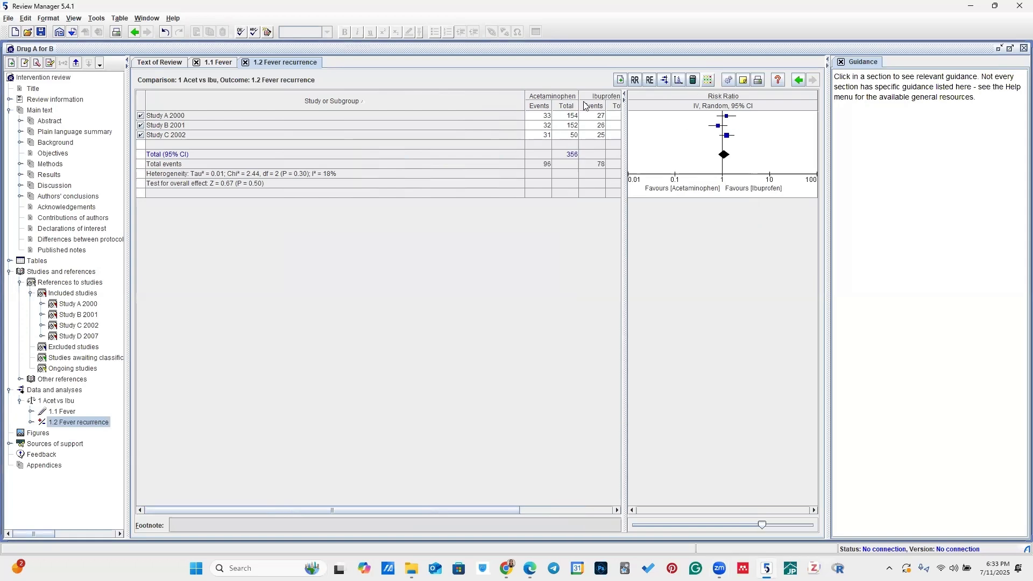
{"action": "left_click_drag", "start_coordinate": [625, 111], "coordinate": [687, 127]}
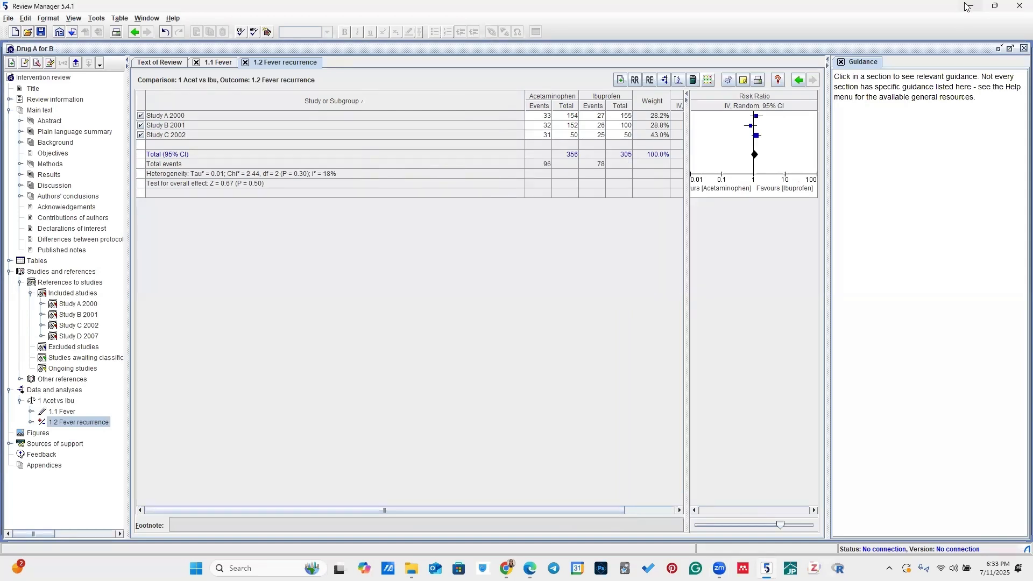
- Preview the forest plot again, and check the save options for the review file Drug A for B.rm5 without saving
{"action": "left_click", "coordinate": [666, 81]}
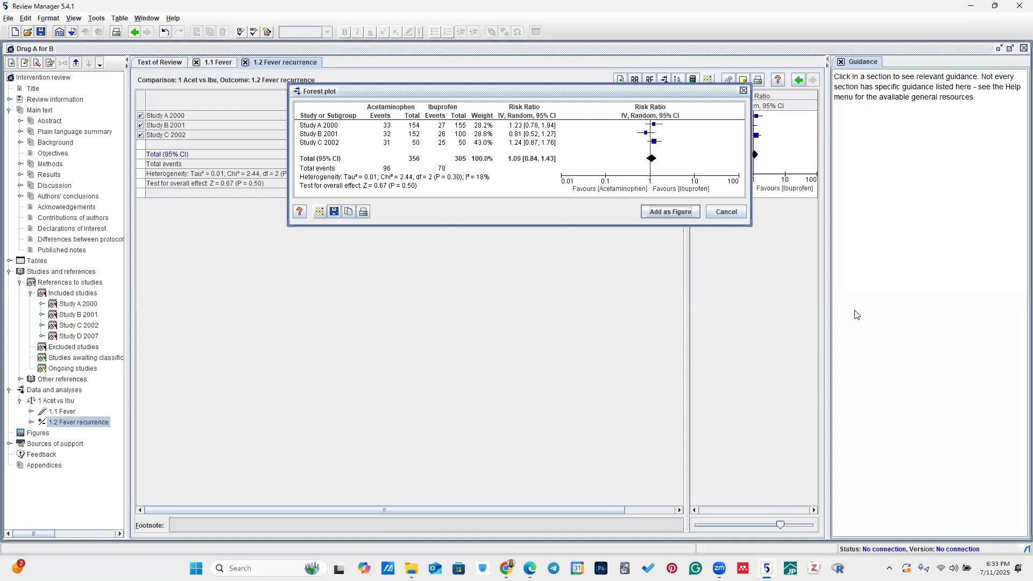
{"action": "key", "text": "Escape"}
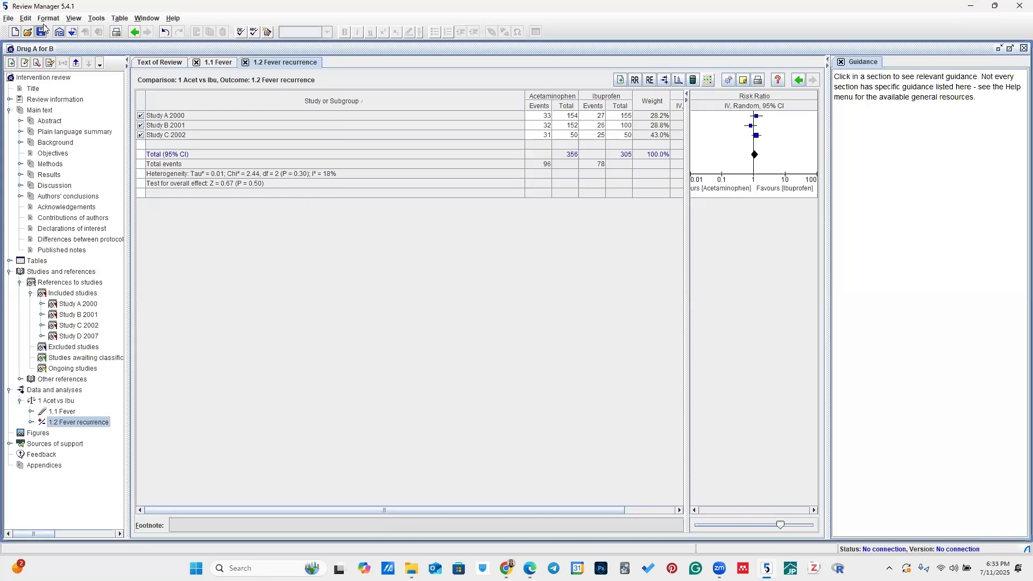
{"action": "left_click", "coordinate": [40, 37]}
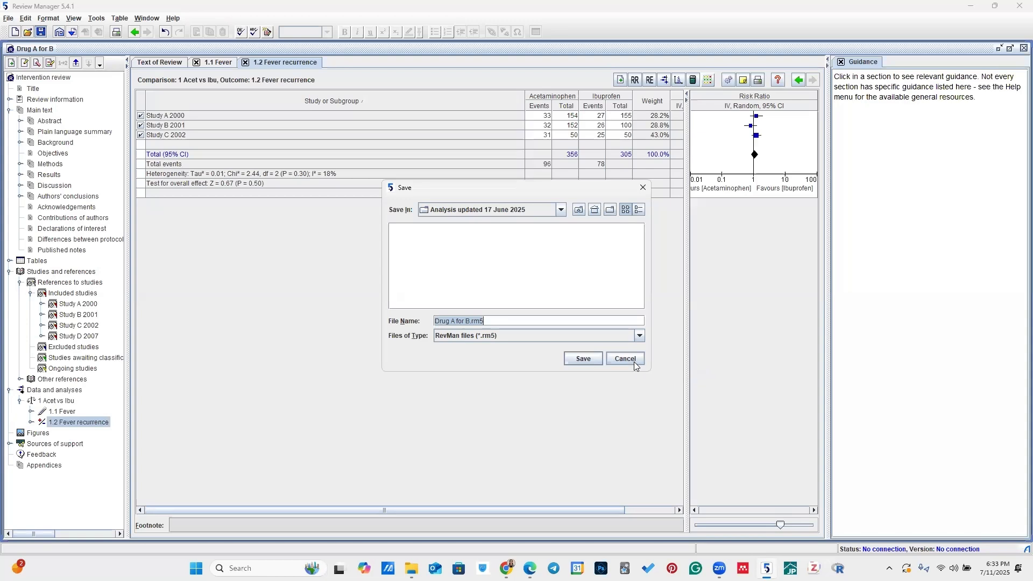
{"action": "key", "text": "Escape"}
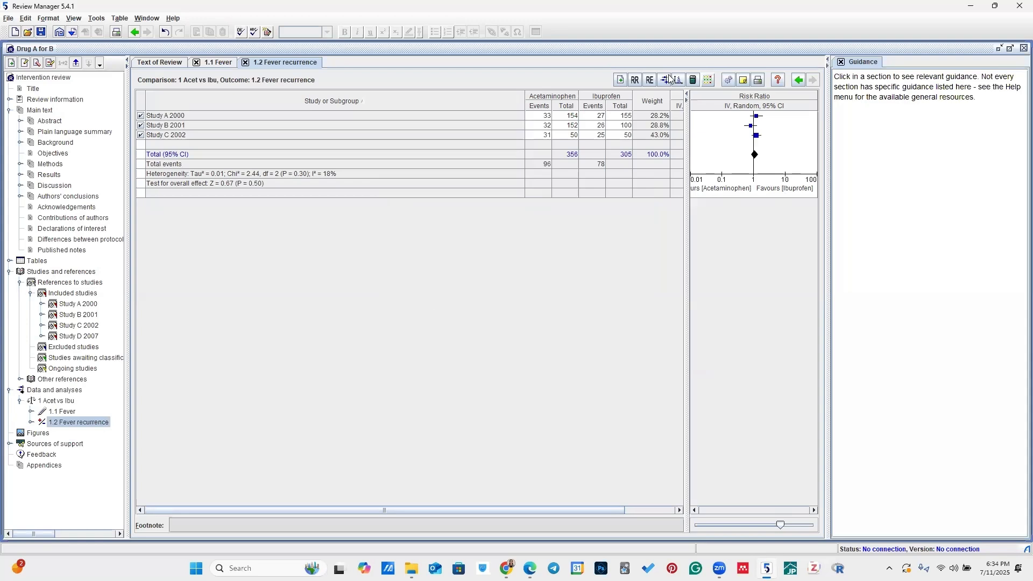
- Save the Fever recurrence forest plot with all three studies to the Desktop as Forest plot.svg
{"action": "left_click", "coordinate": [767, 122]}
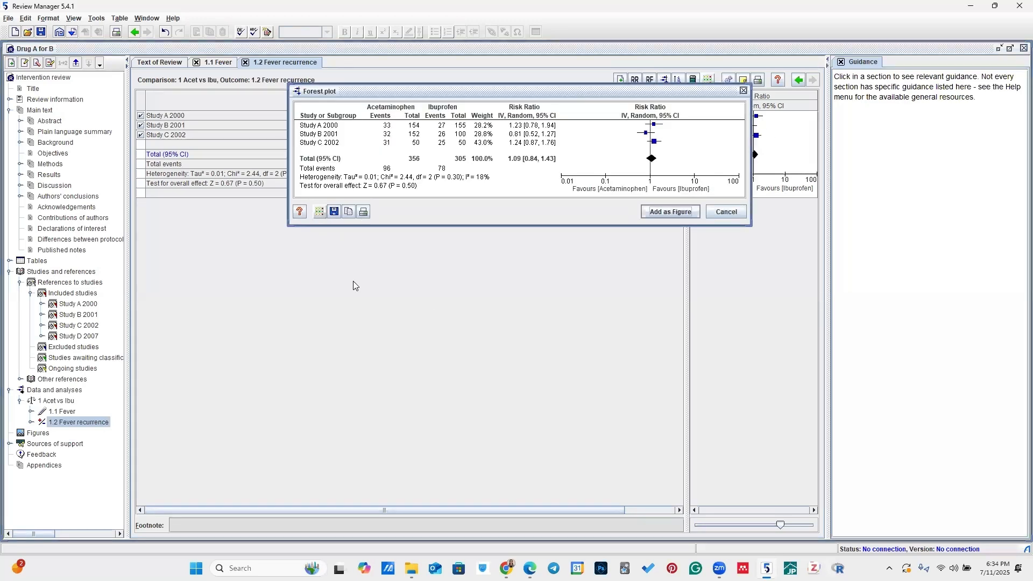
{"action": "left_click", "coordinate": [334, 212]}
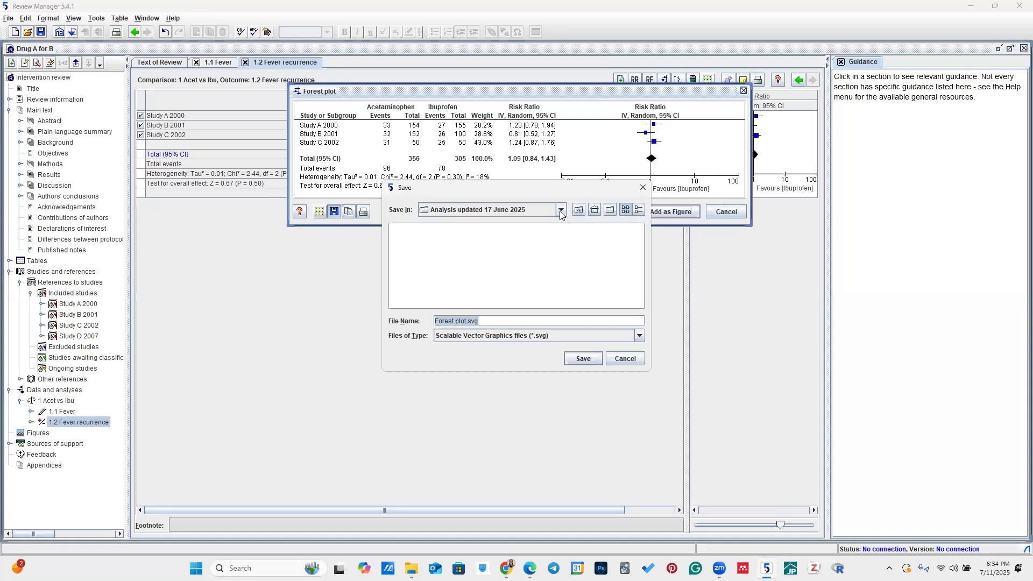
{"action": "left_click", "coordinate": [560, 211]}
{"action": "scroll", "coordinate": [511, 255], "scroll_direction": "up", "scroll_amount": 4}
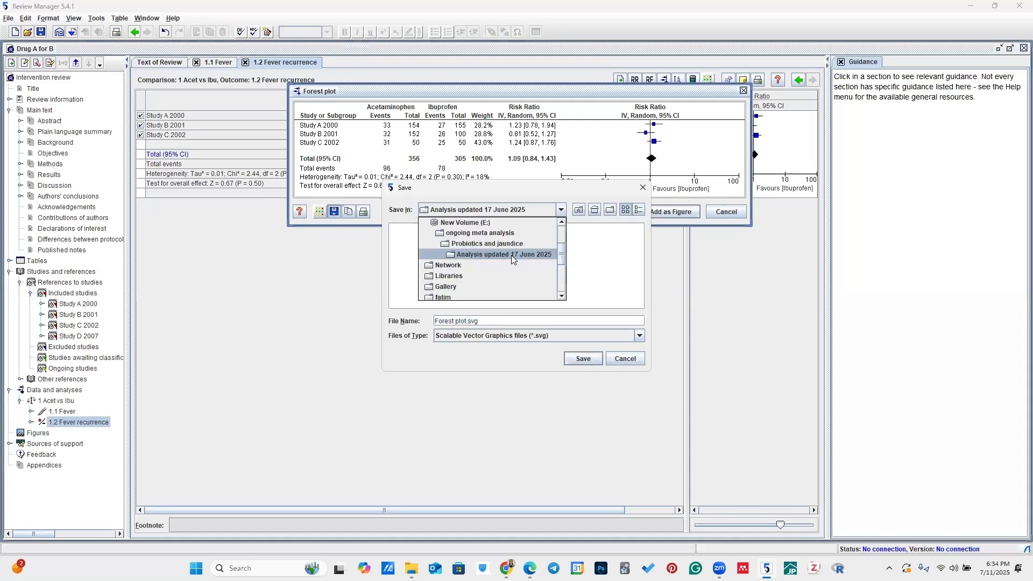
{"action": "left_click", "coordinate": [461, 235]}
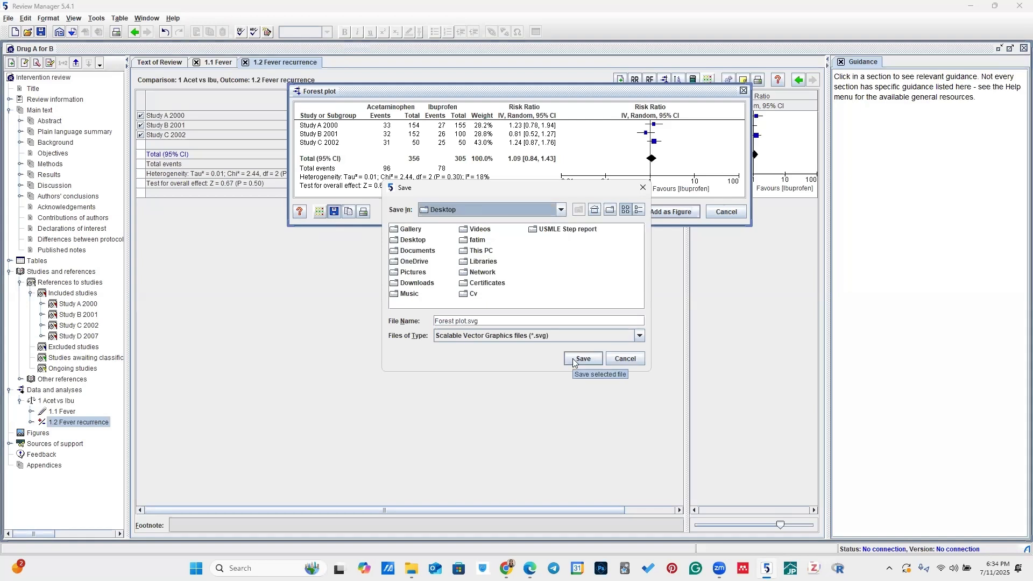
{"action": "left_click", "coordinate": [582, 359]}
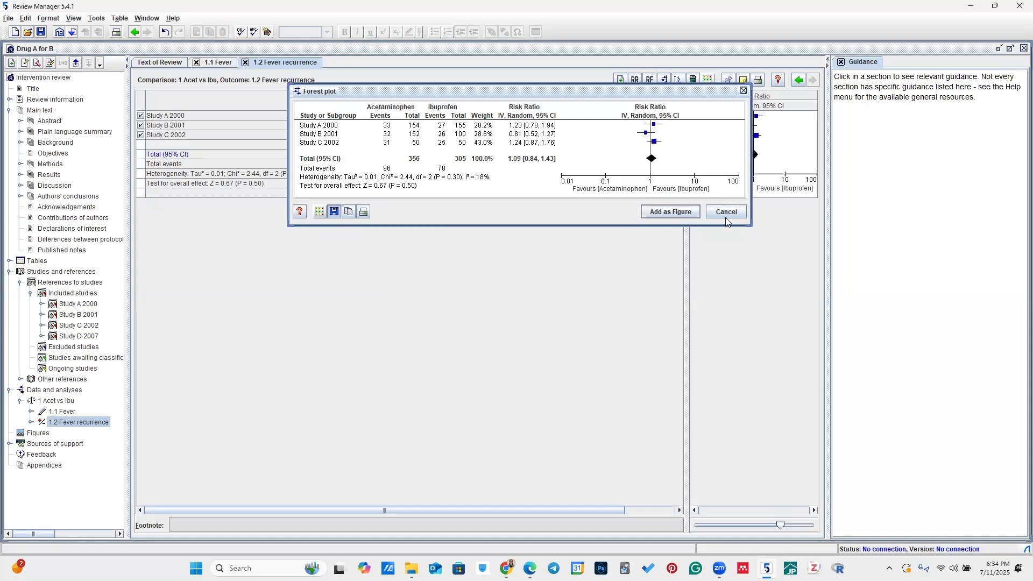
- Exclude Study B 2001 and save the resulting forest plot to the Desktop as "fever recurrence LOO Forest plot.png"
{"action": "left_click", "coordinate": [141, 124]}
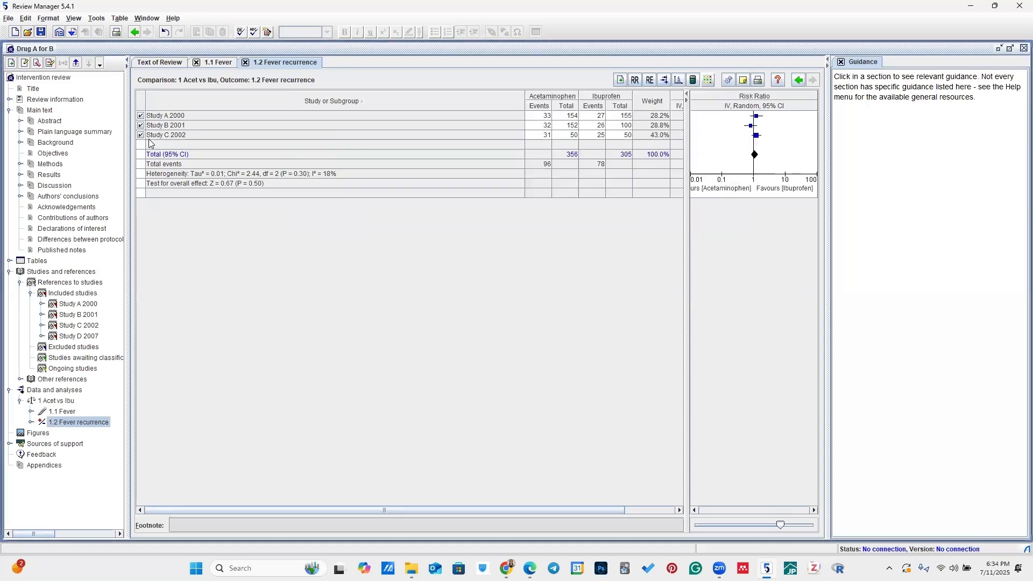
{"action": "left_click", "coordinate": [664, 80]}
{"action": "left_click", "coordinate": [334, 214]}
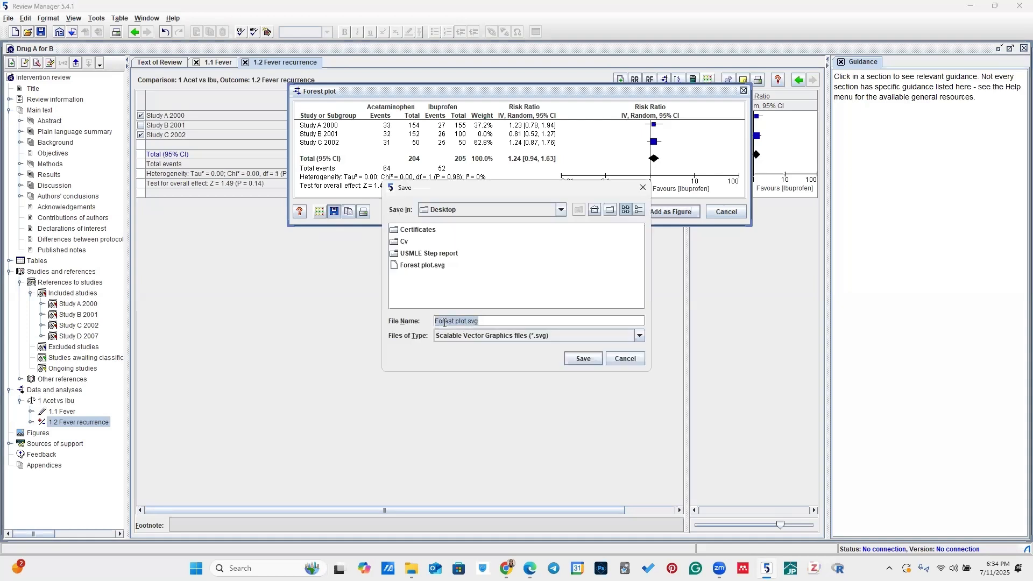
{"action": "left_click", "coordinate": [441, 330]}
{"action": "type", "text": "fever recurre"}
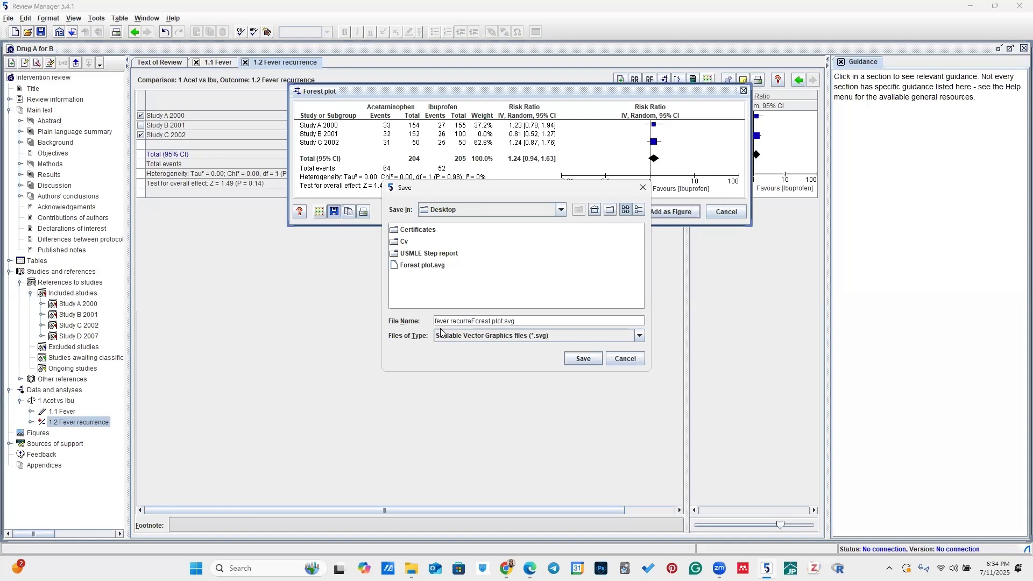
{"action": "type", "text": "nce LOO"}
{"action": "left_click", "coordinate": [640, 337]}
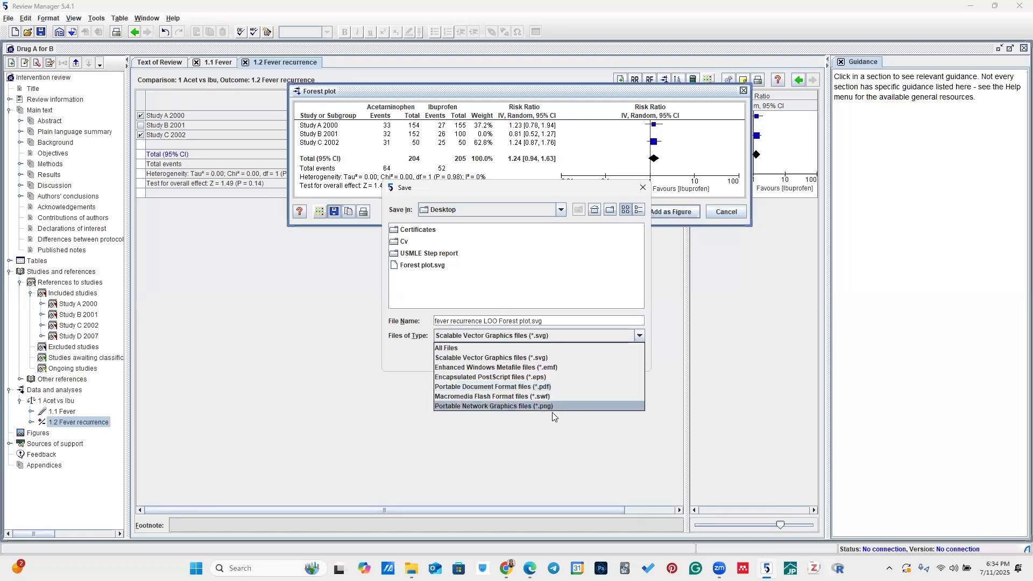
{"action": "left_click", "coordinate": [552, 409]}
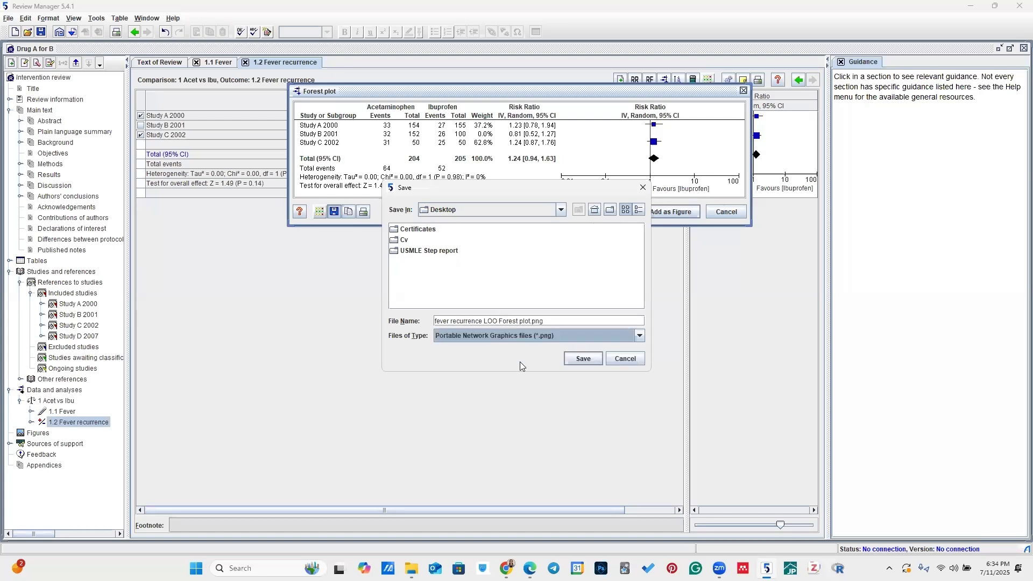
{"action": "left_click", "coordinate": [581, 360]}
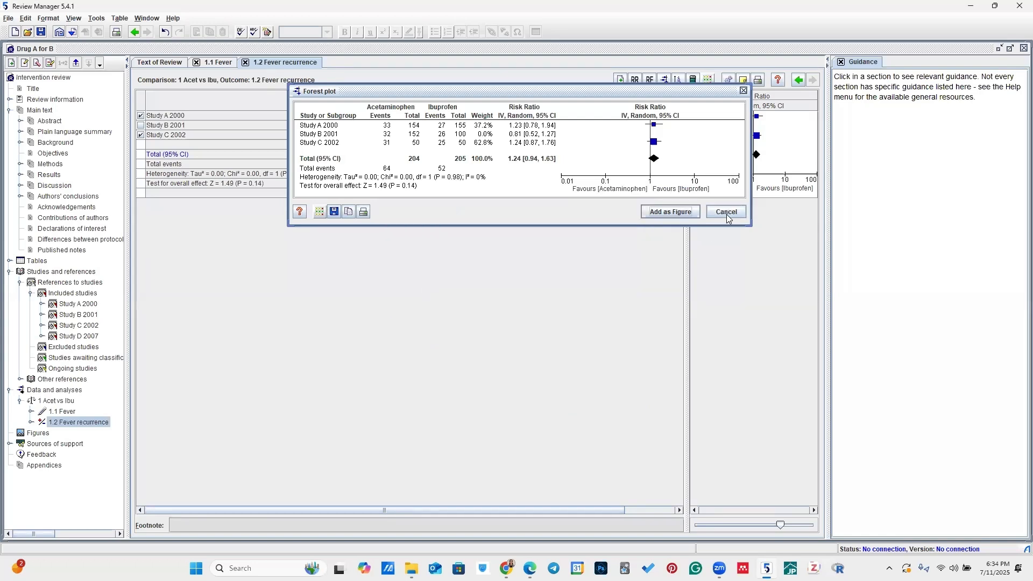
- Include Study B 2001 in the Fever recurrence analysis again
{"action": "left_click", "coordinate": [141, 126]}
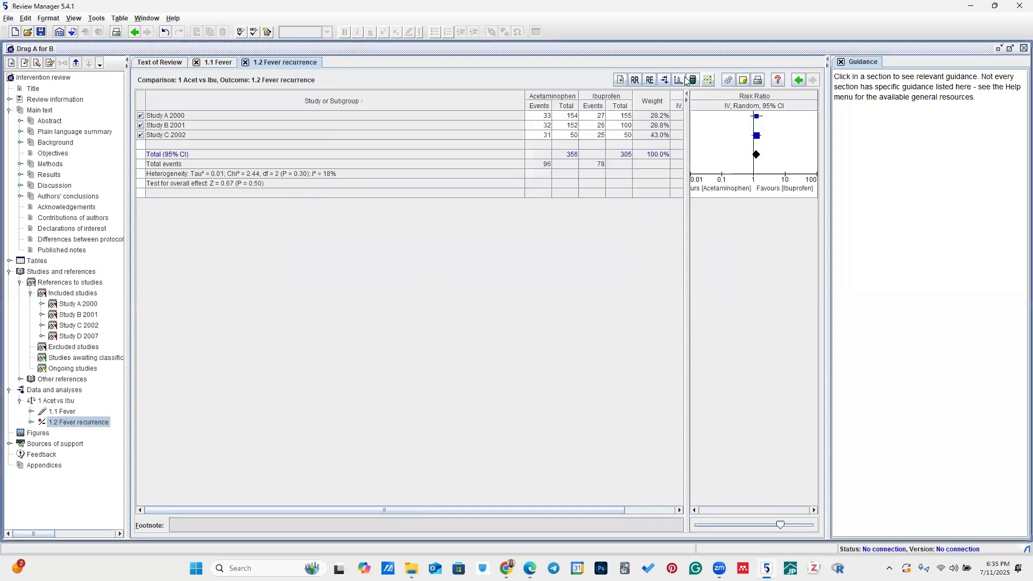
{"action": "key", "text": "Escape"}
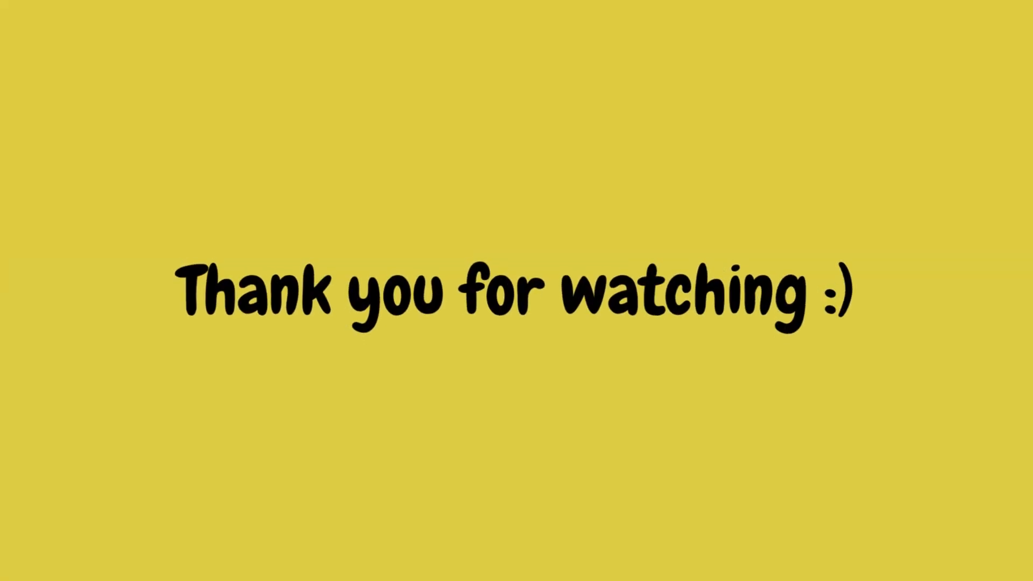